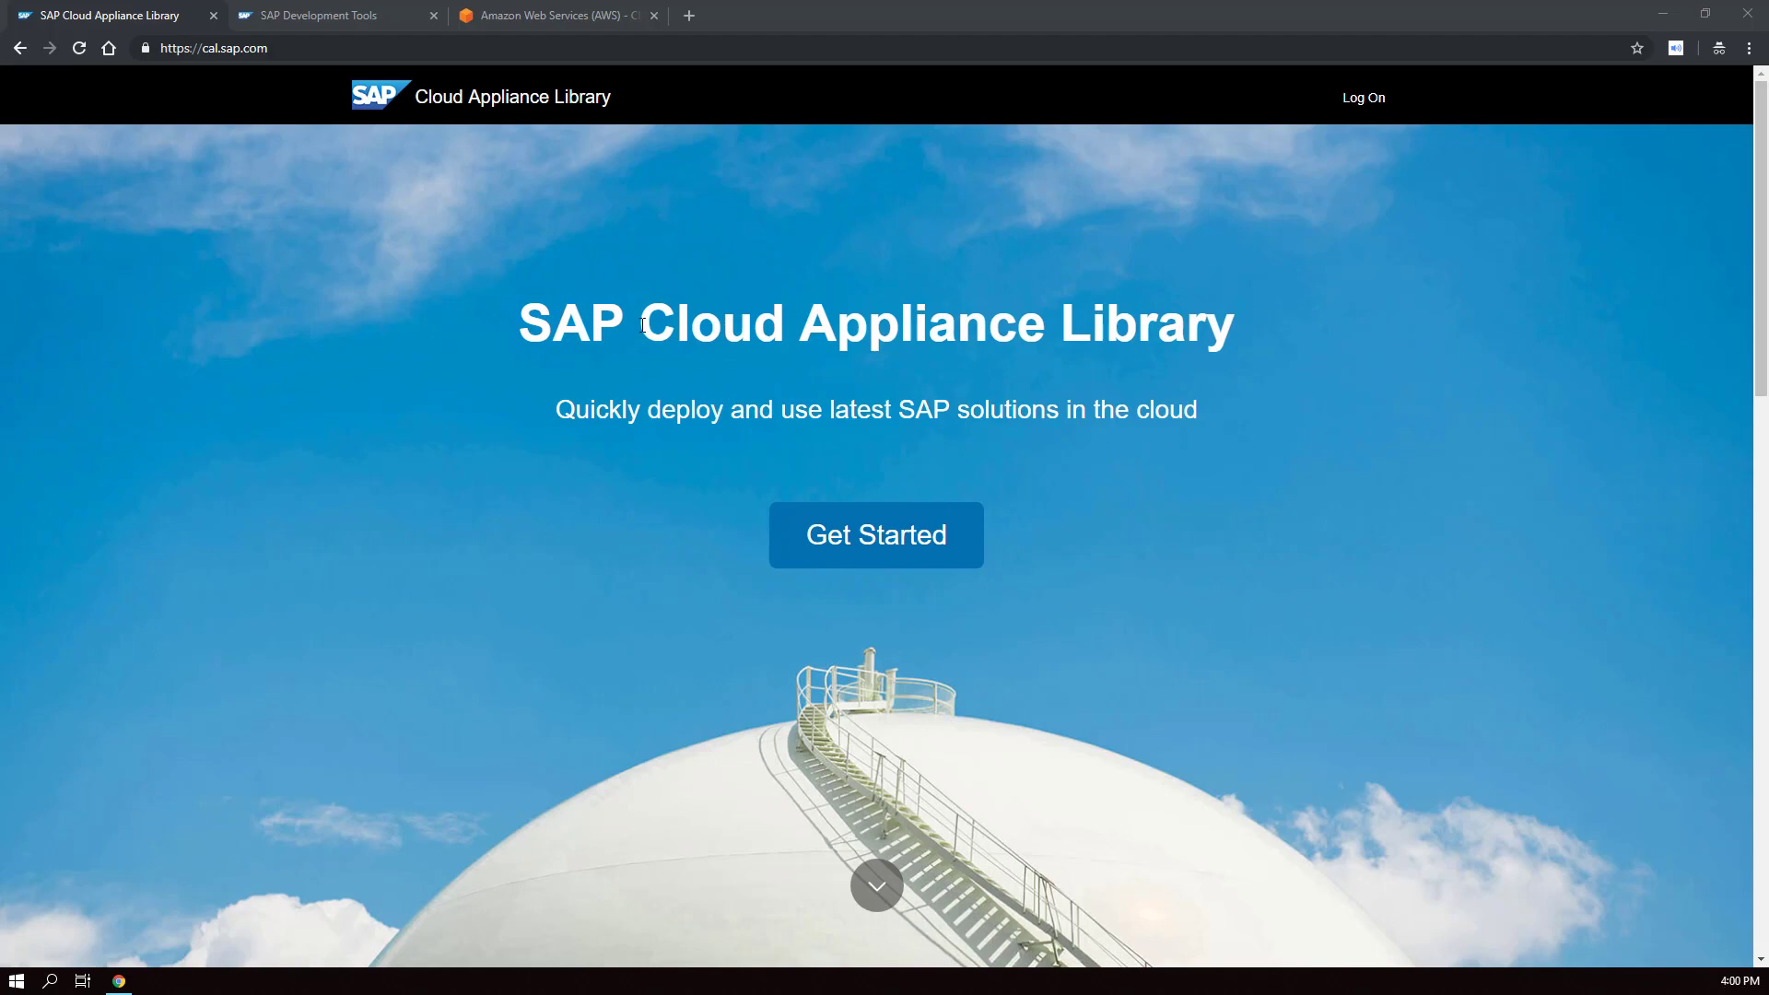
- Highlight the Cloud Appliance Library title on the landing page, then bring up the Log On dialog
left_click_drag(640, 324, 1251, 348)
left_click(1252, 360)
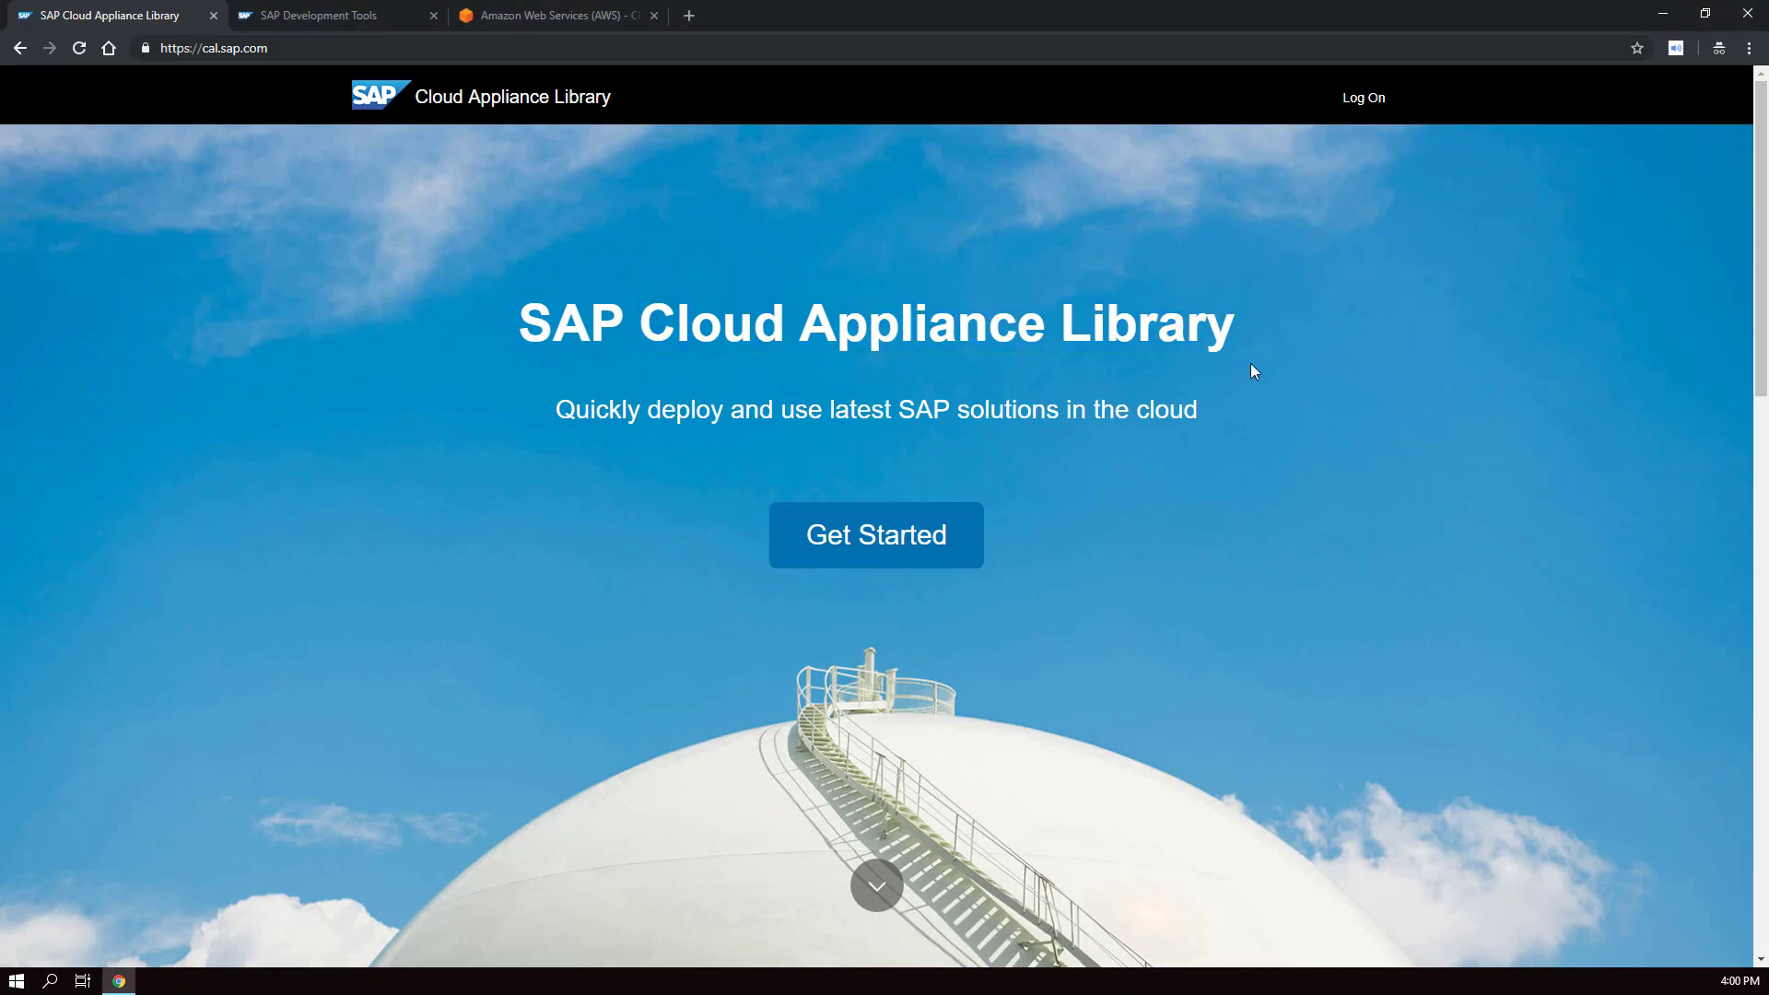
left_click(1361, 117)
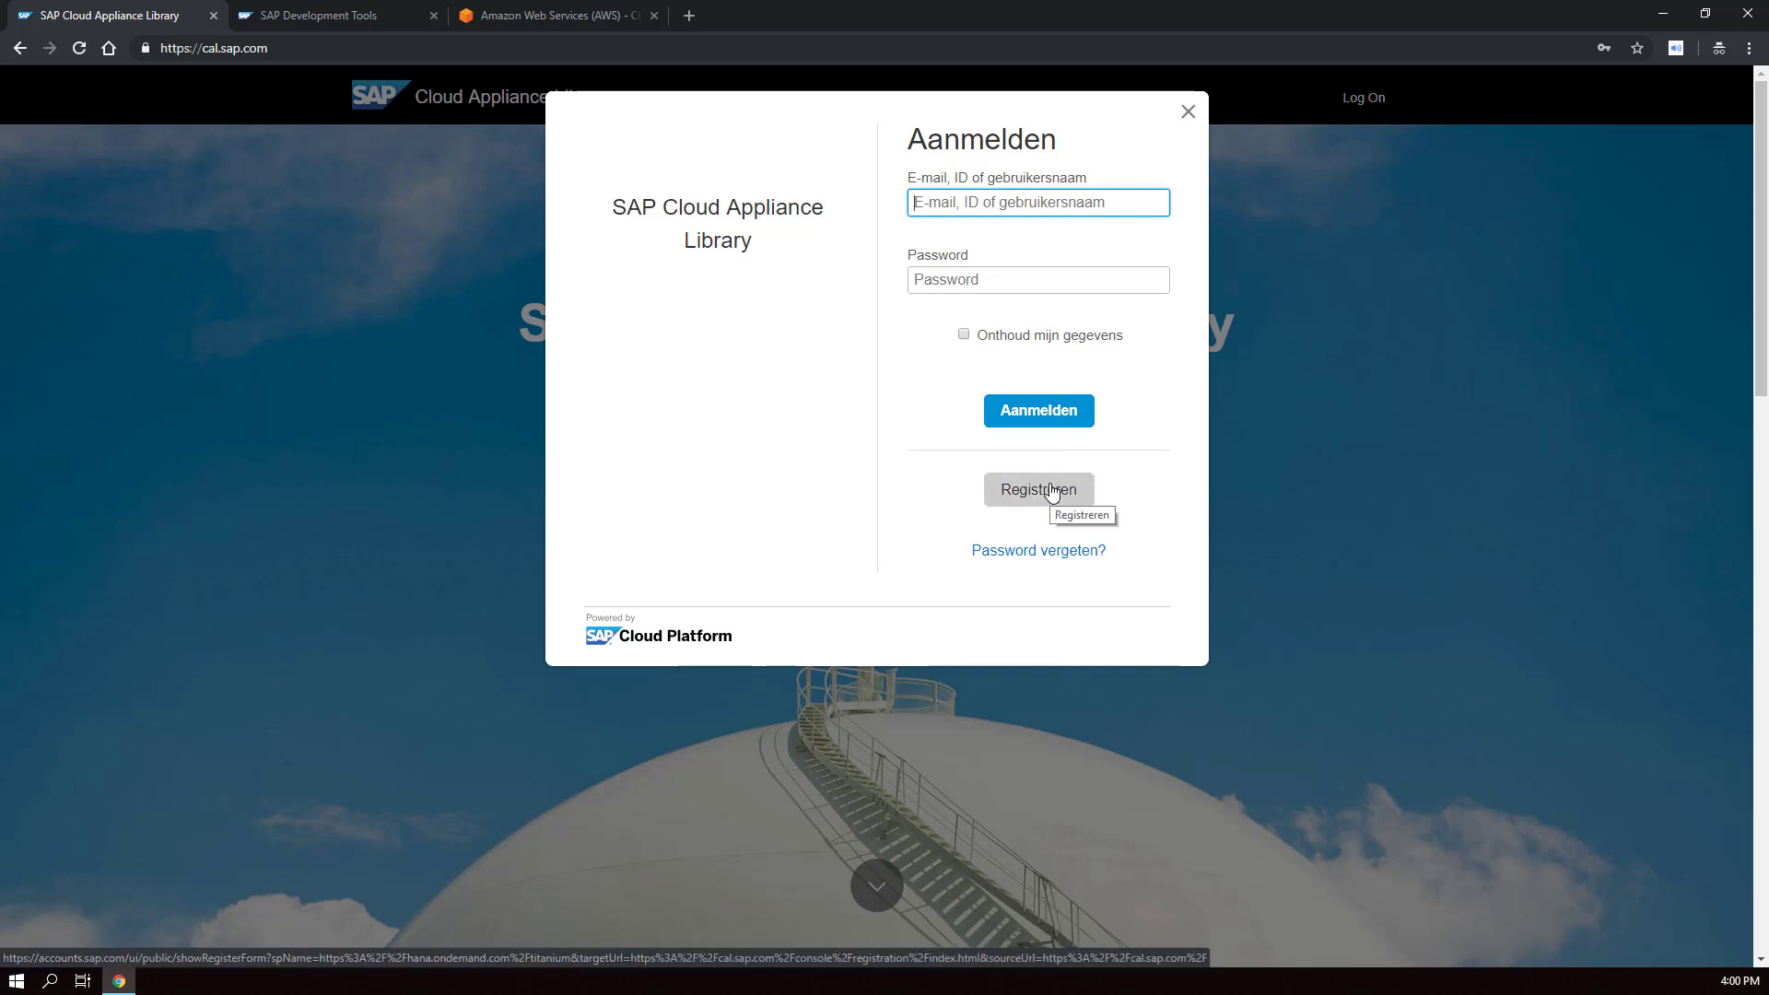
- Sign in using the browser's saved user ID and password
key("Down")
key("Return")
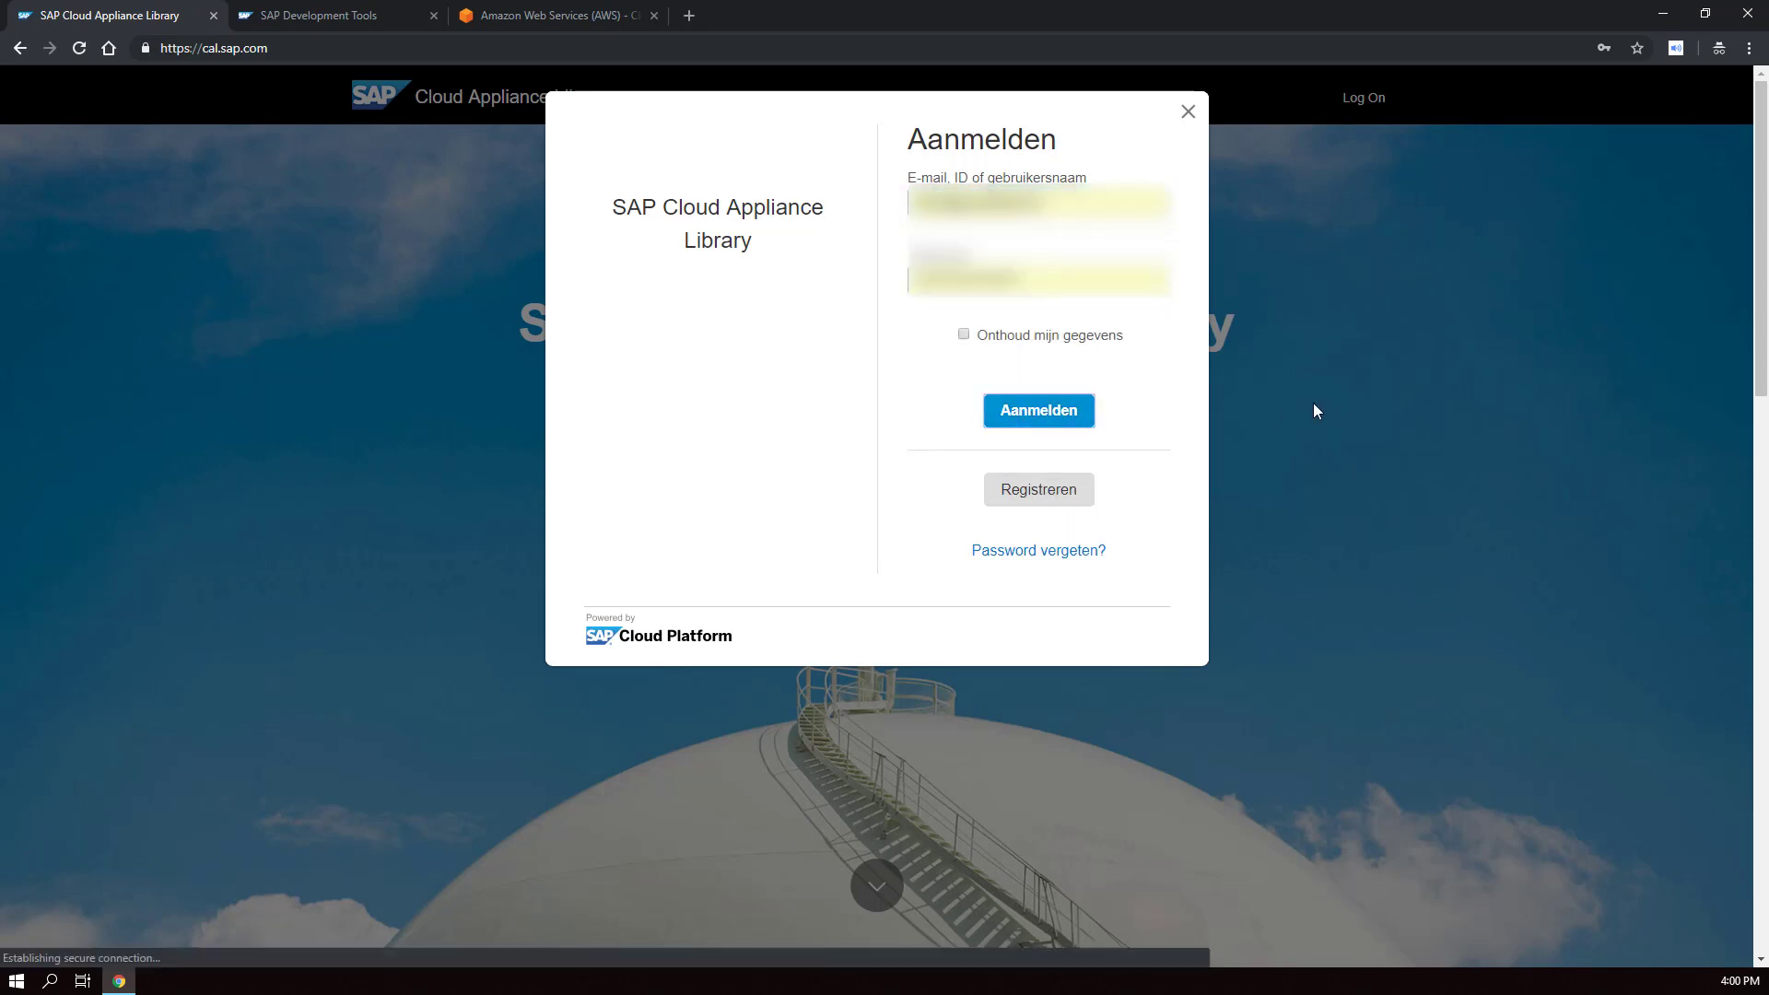
key("Return")
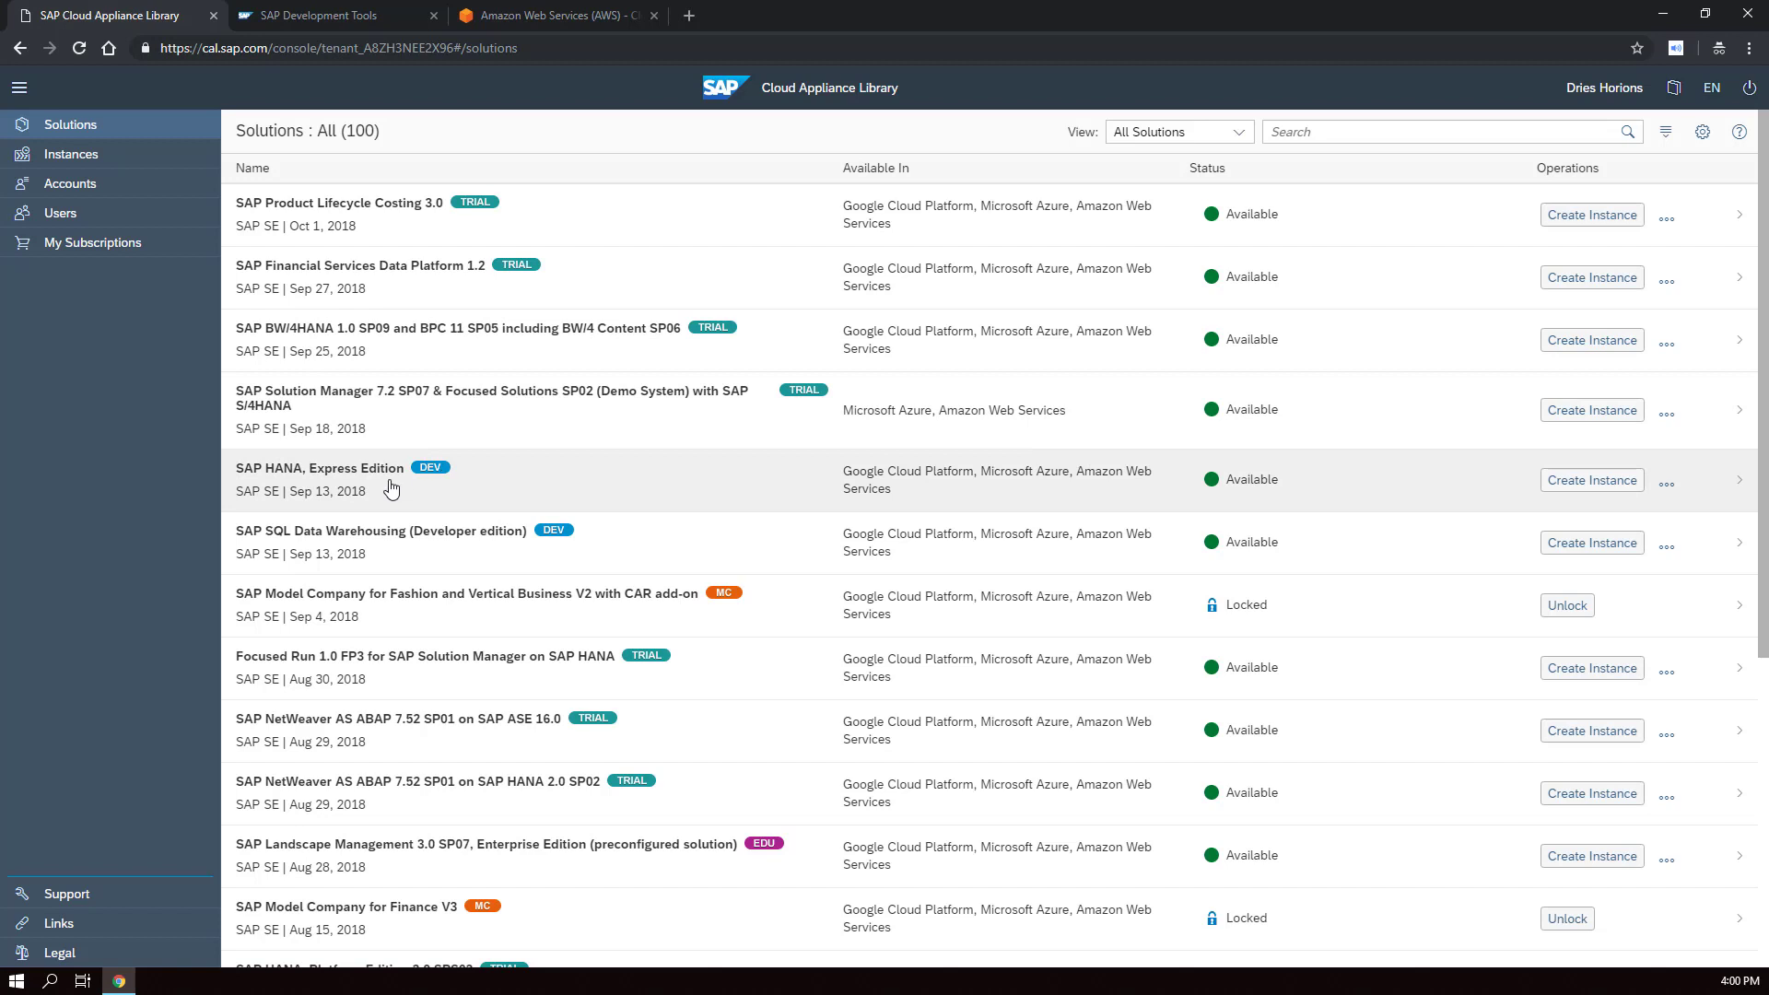
- Switch the Solutions view to Free Solutions and scroll down to the openSAP entry
mouse_move(433, 480)
left_click(1235, 135)
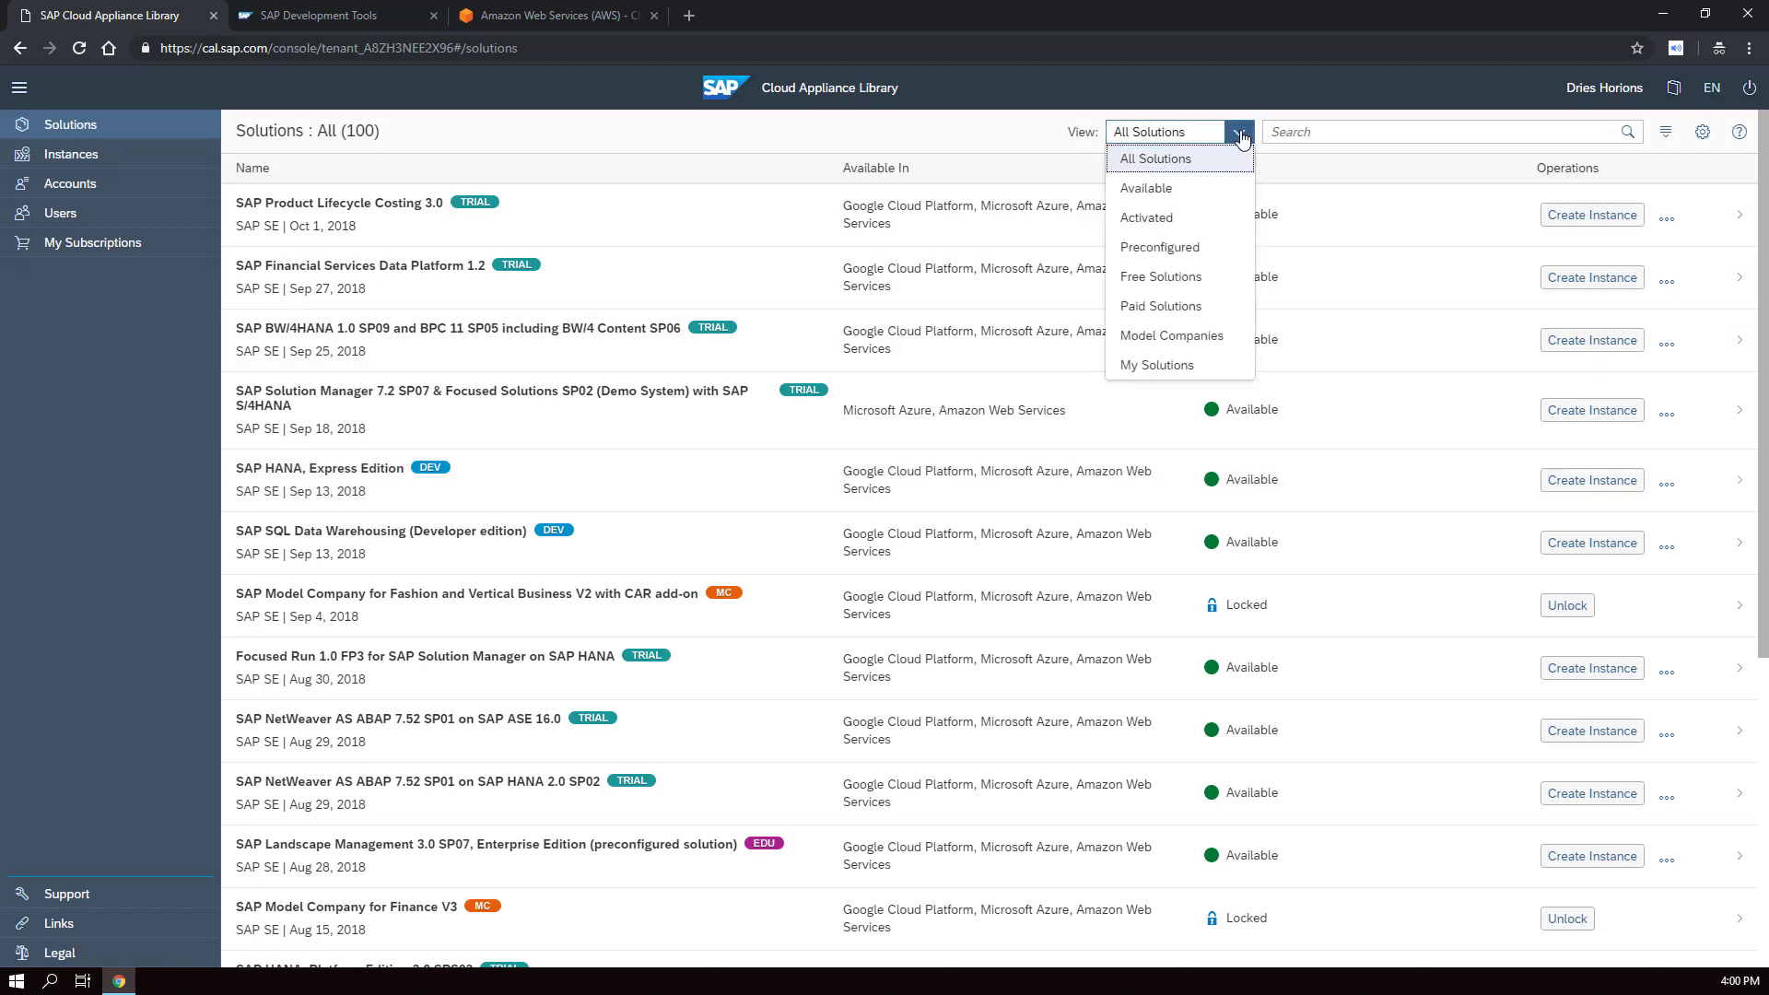
left_click(1170, 277)
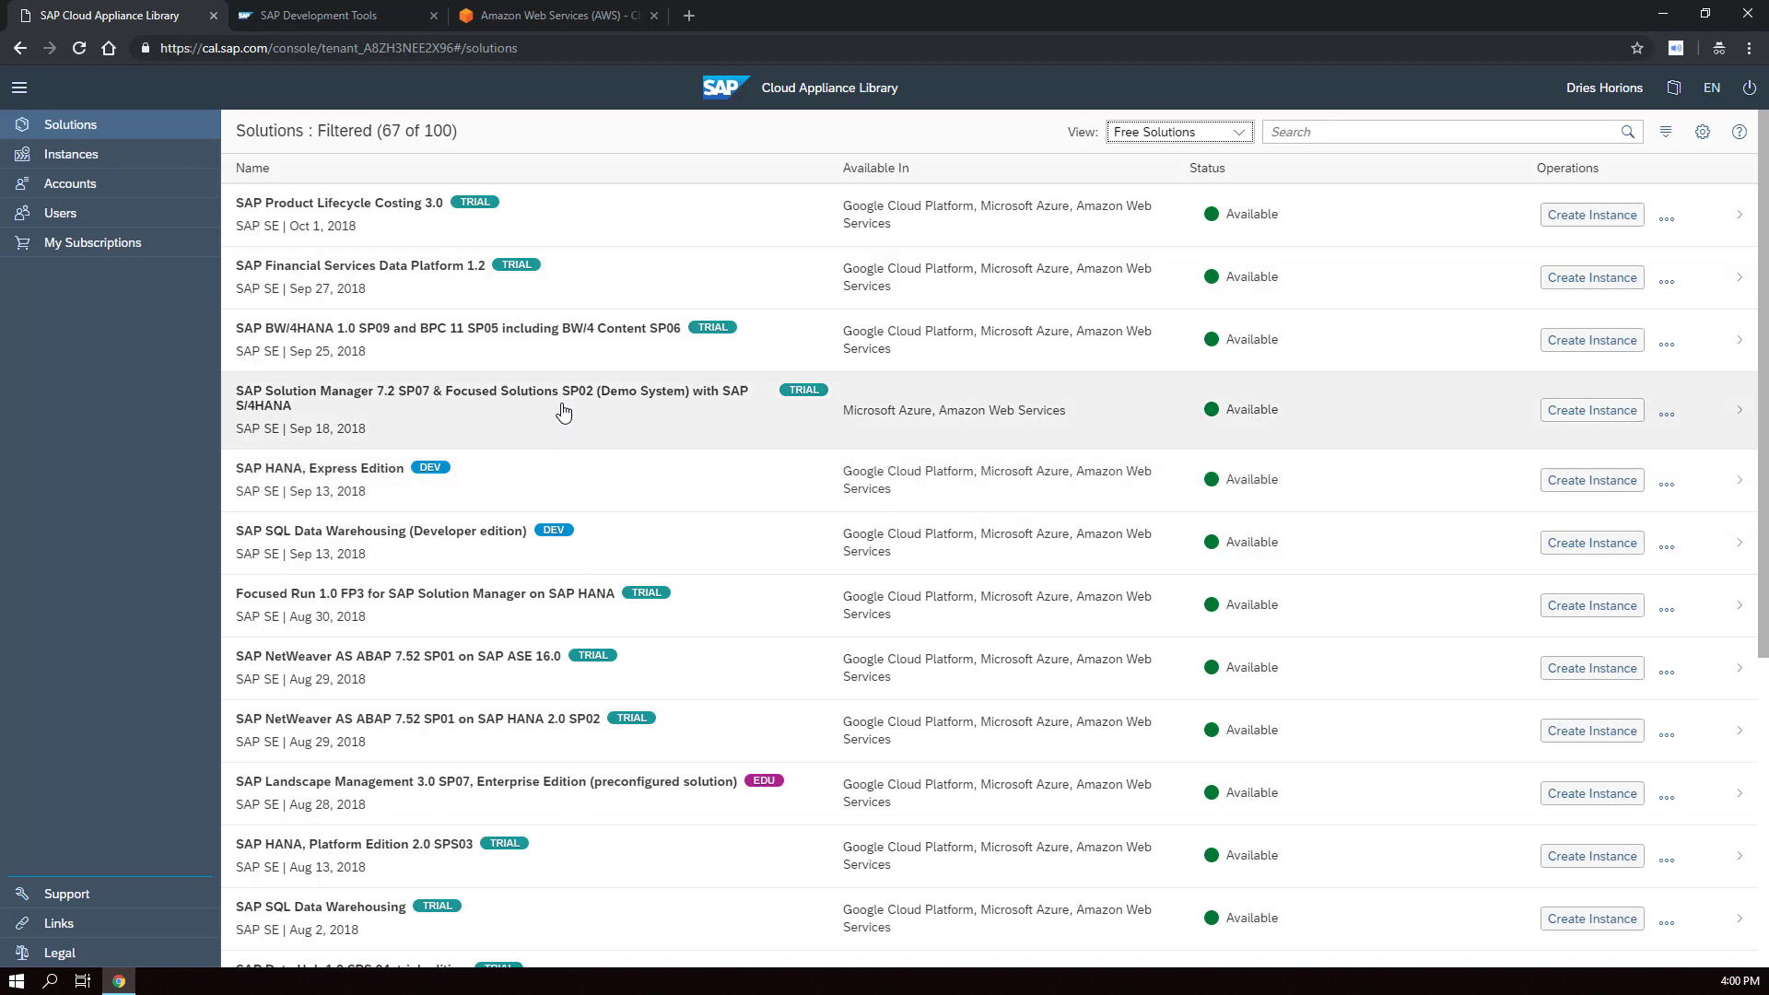
scroll(744, 512, "down", 5)
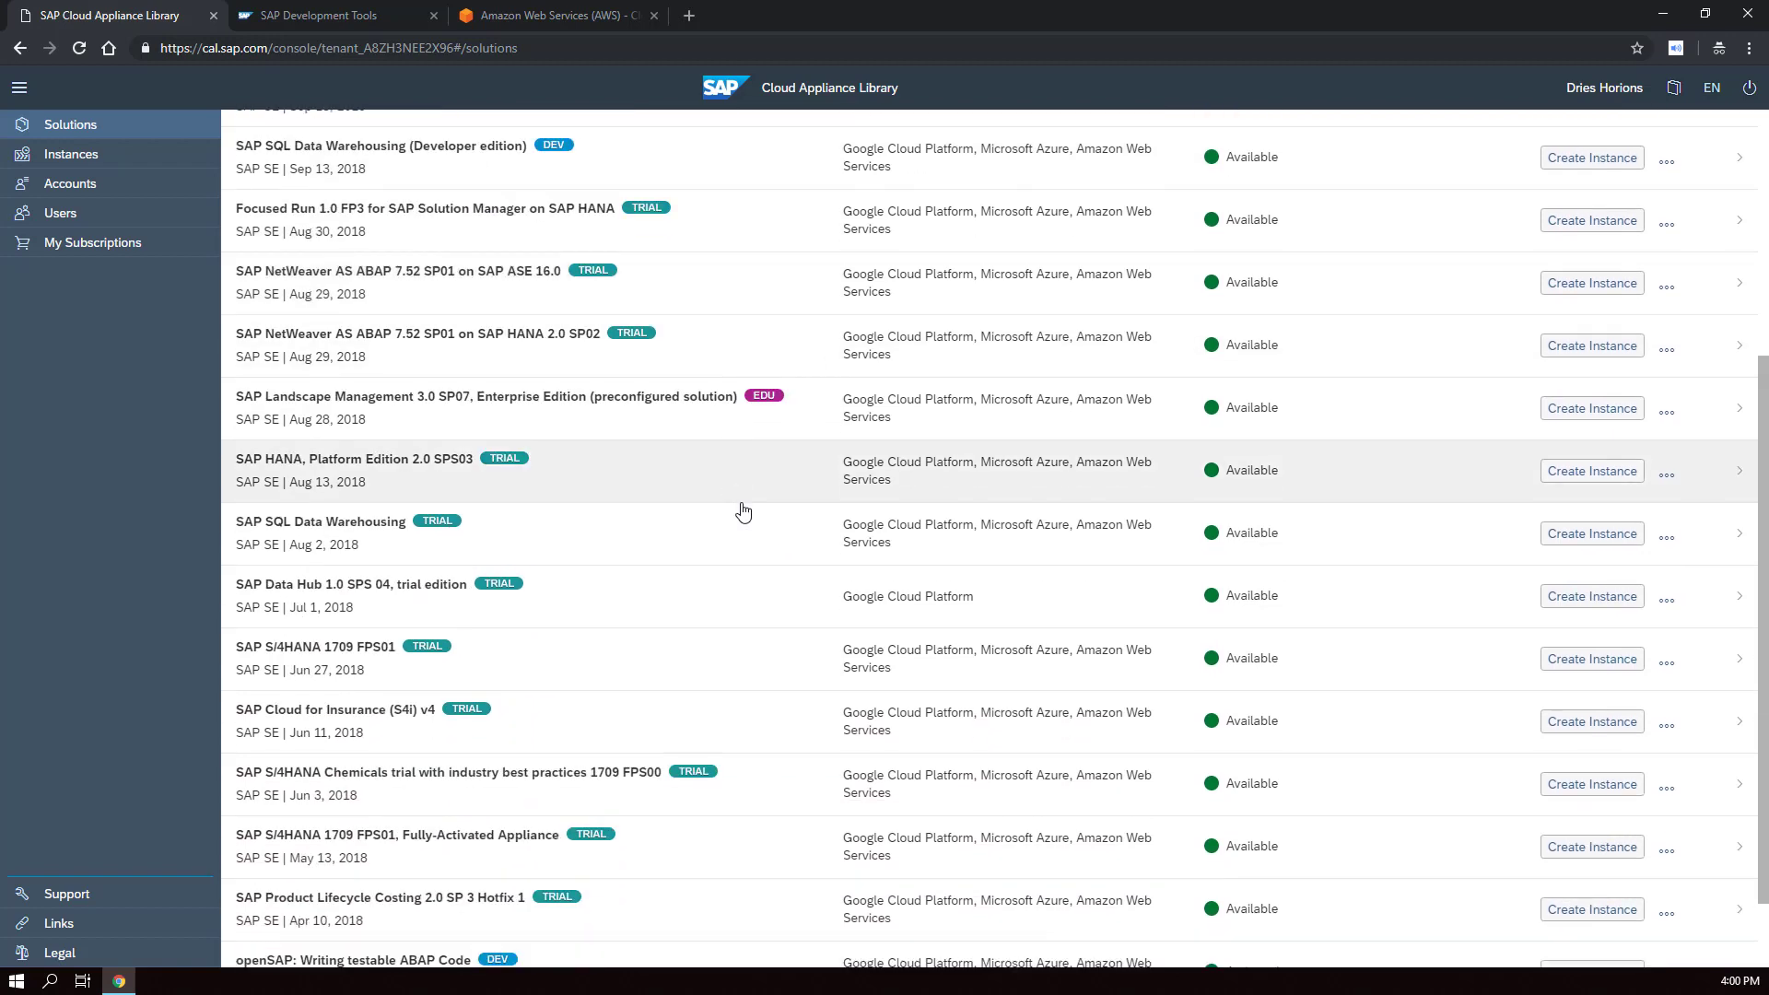
scroll(744, 512, "down", 2)
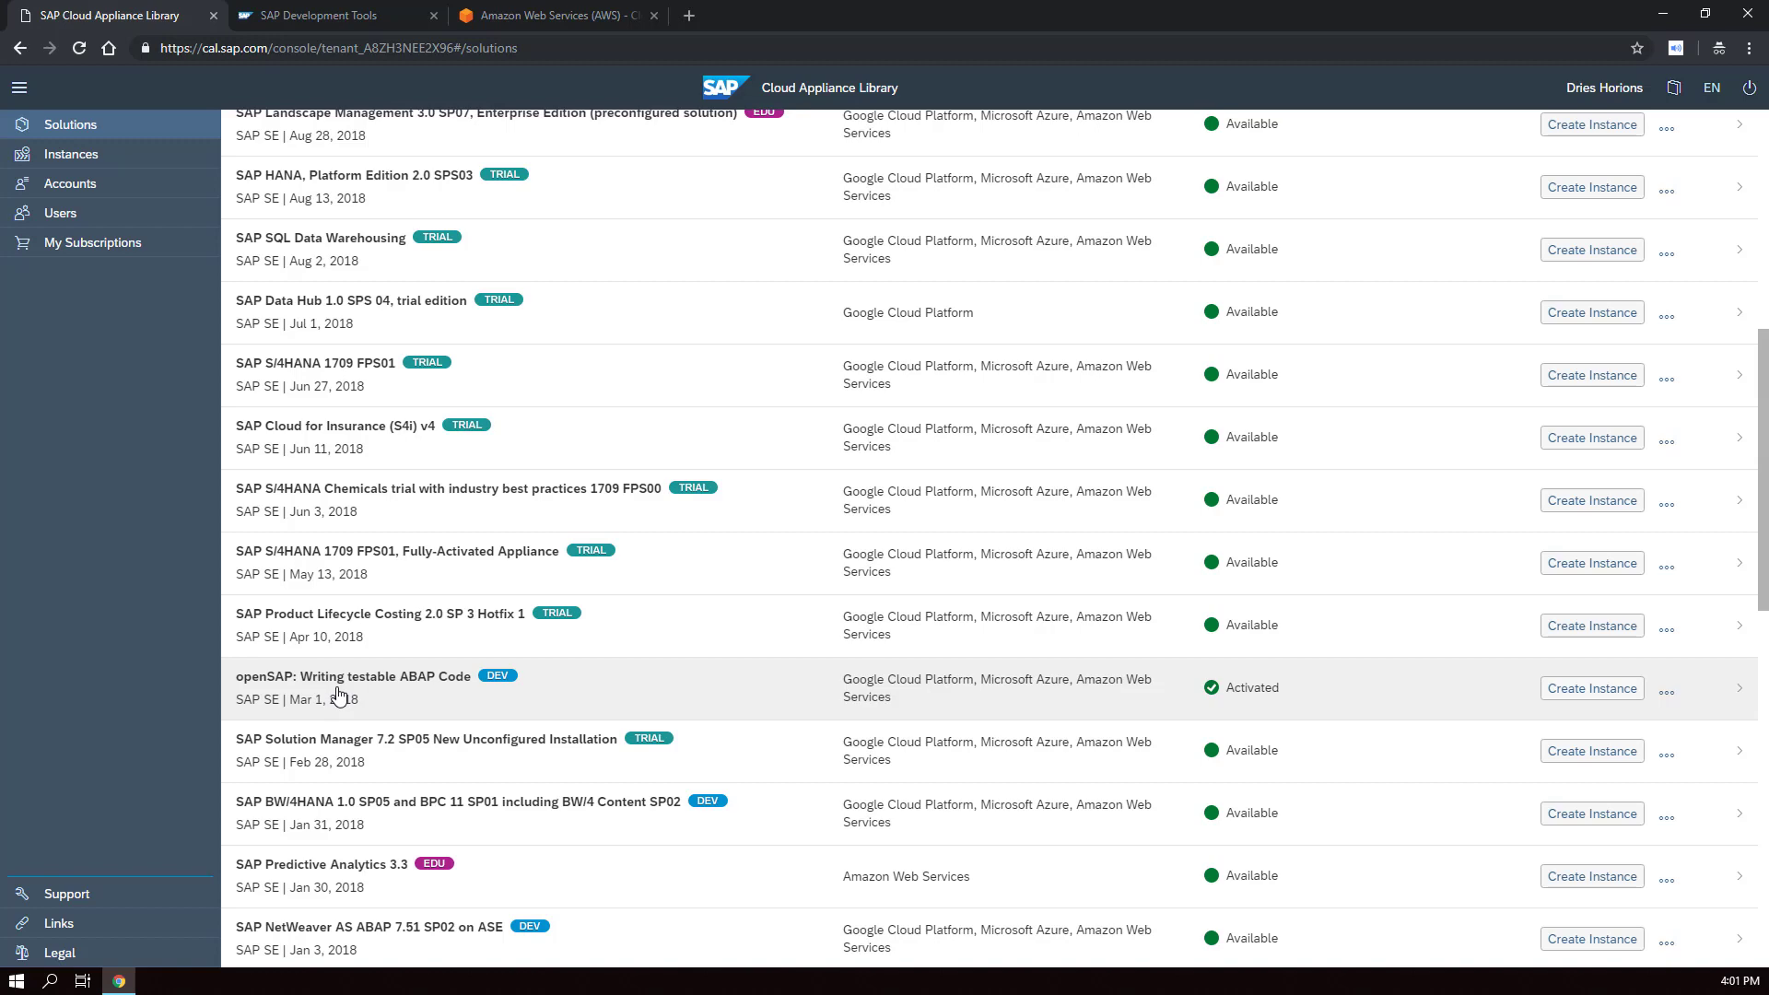
- Open the openSAP: Writing testable ABAP Code details and select 'Amazon Web Services' in Recommended VM Sizes
left_click(339, 696)
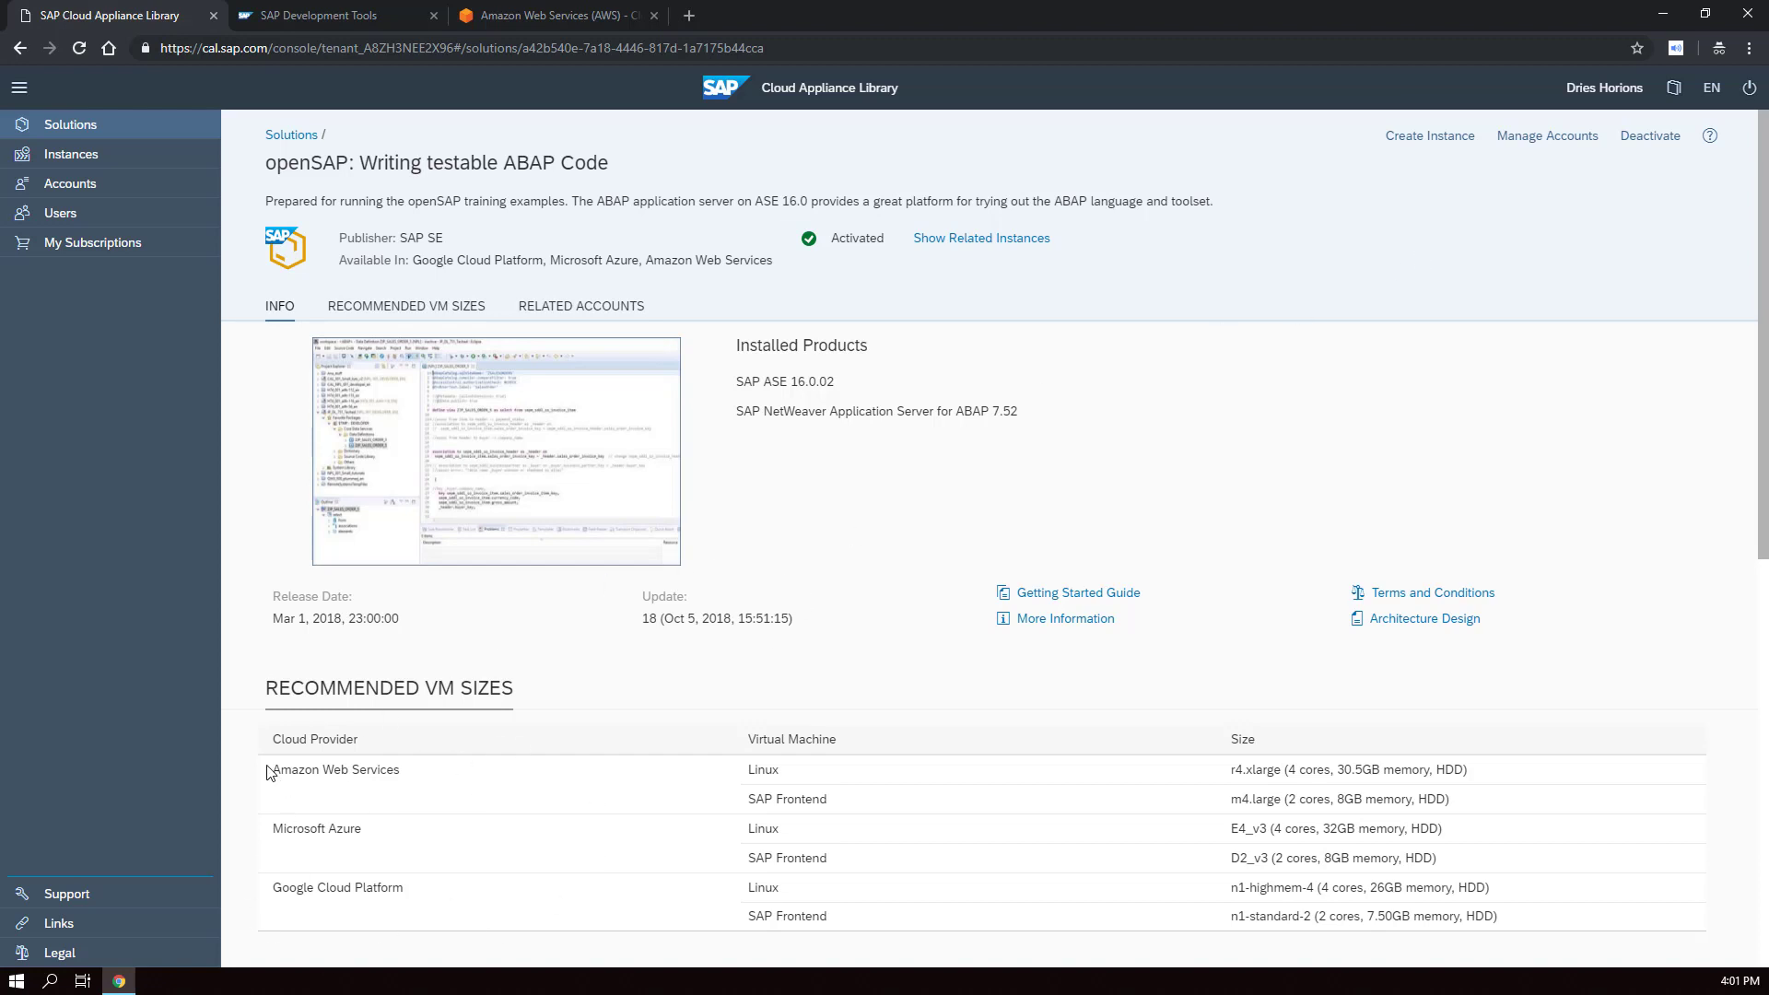
left_click(359, 775)
triple_click(358, 774)
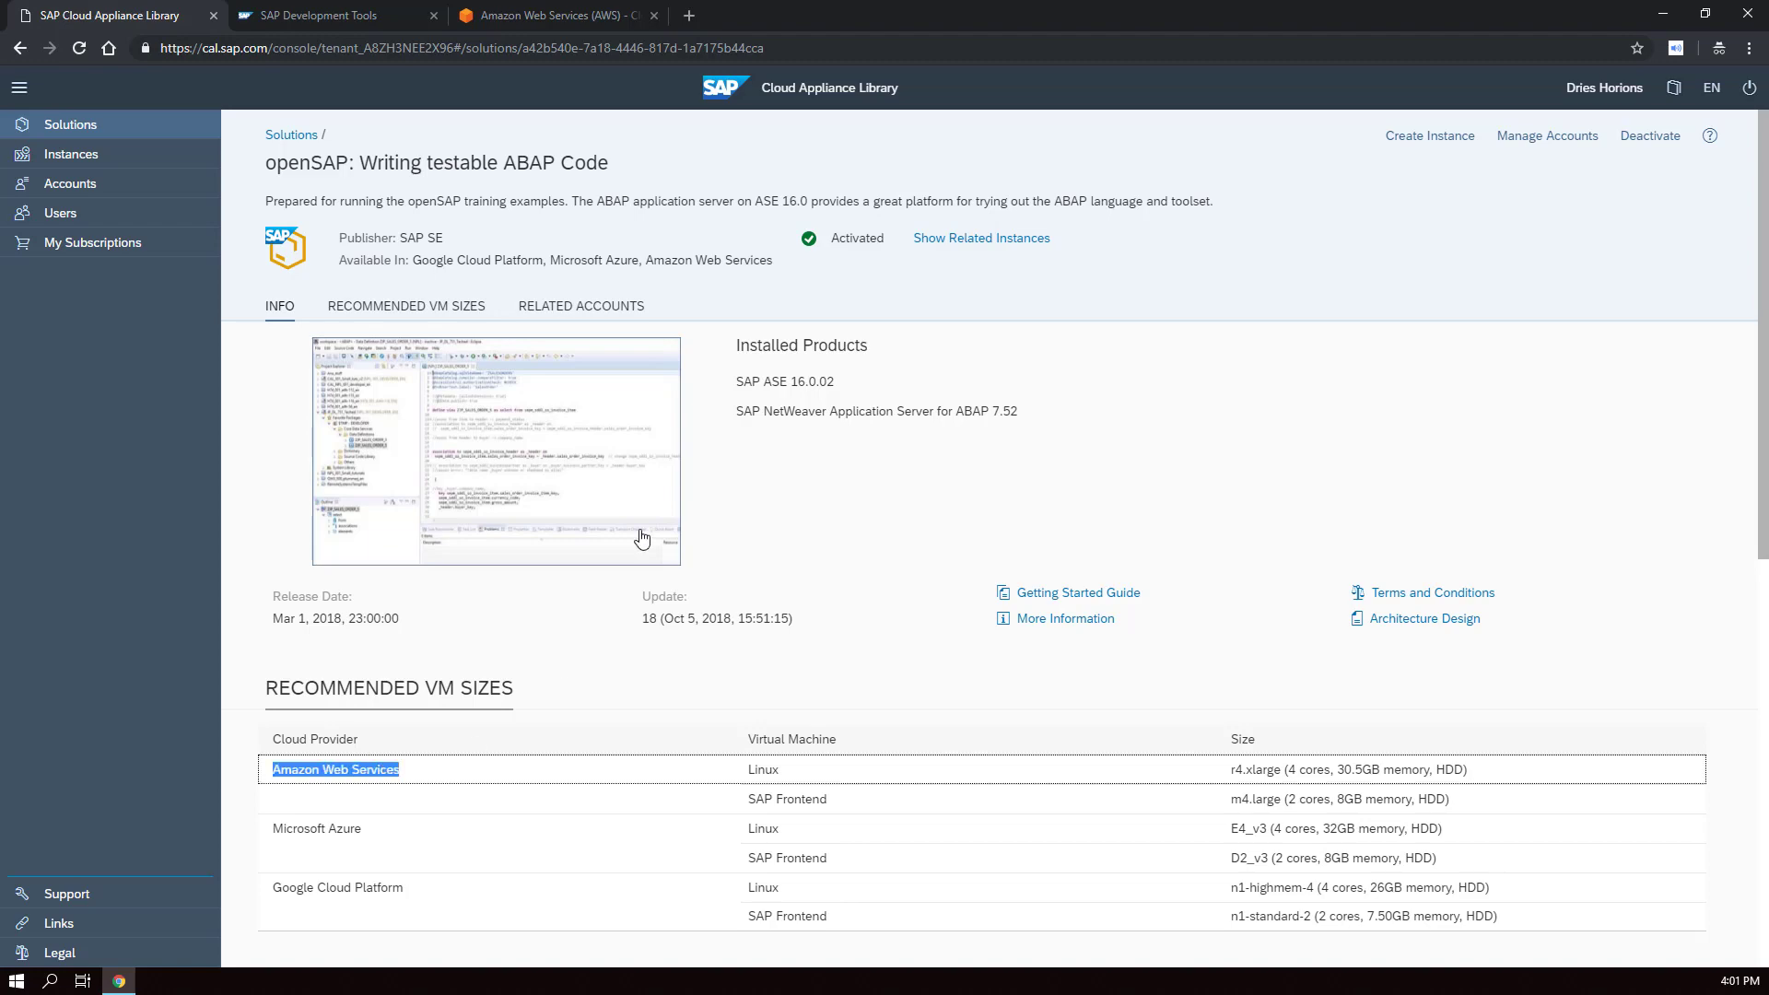
left_click(590, 16)
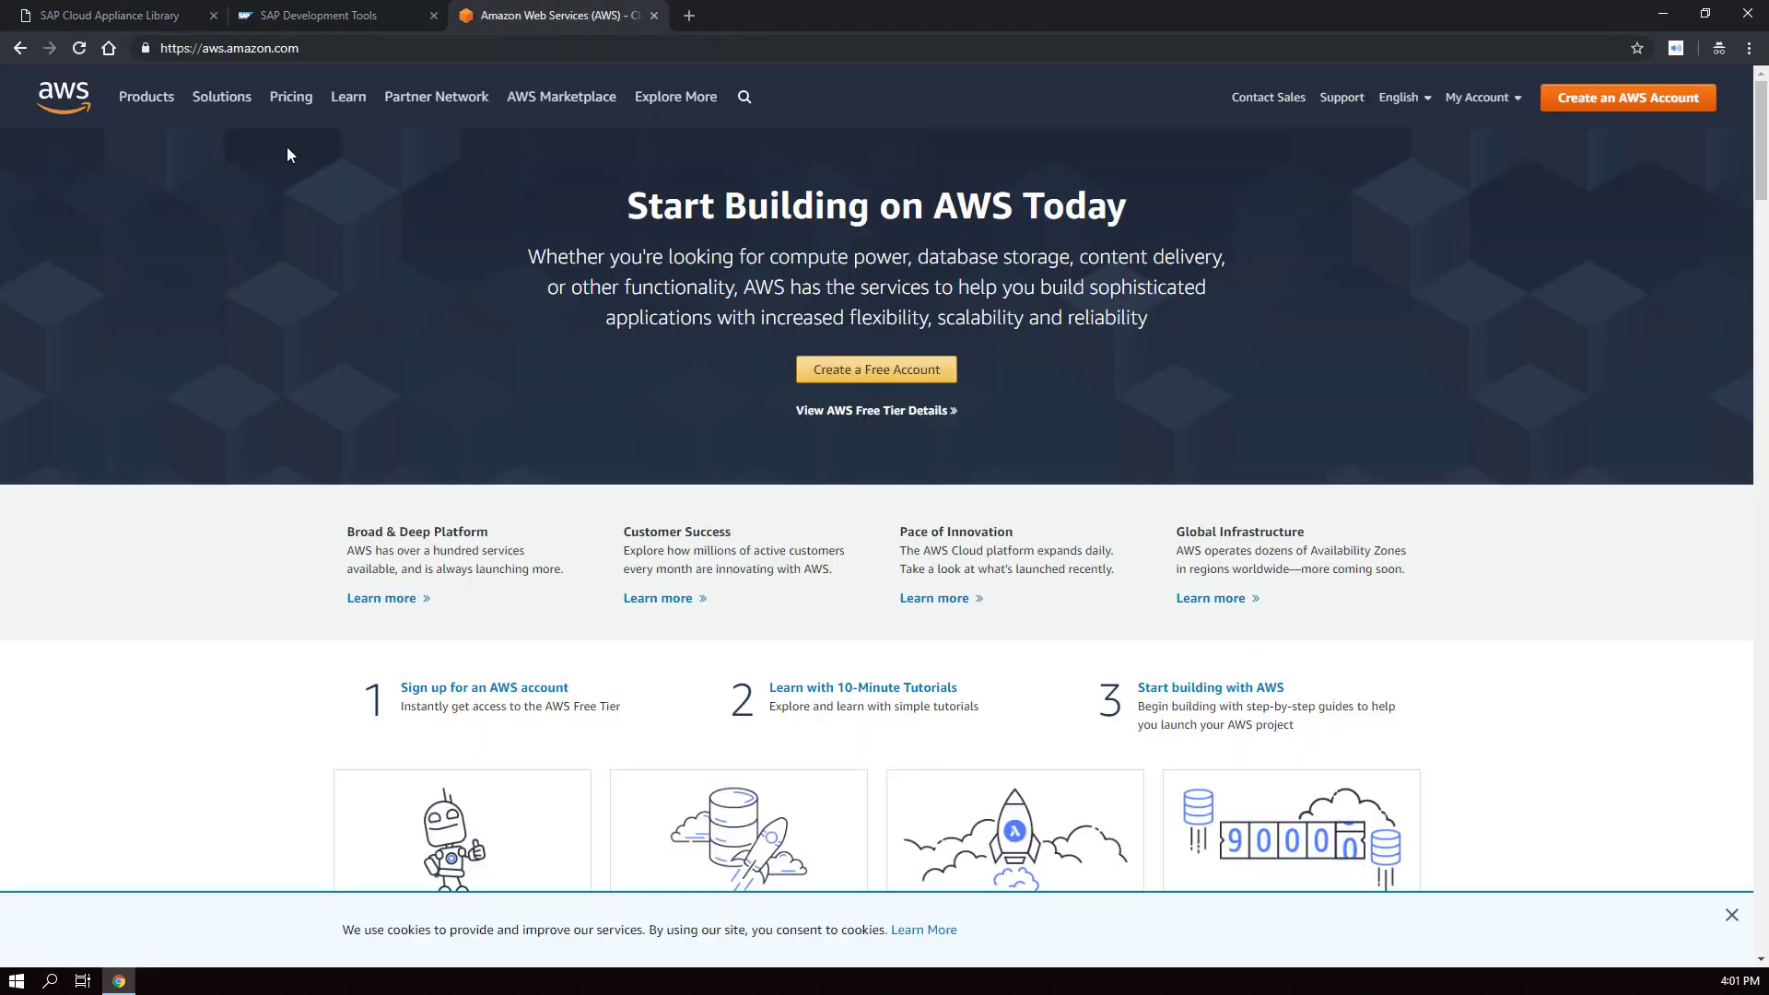
left_click_drag(202, 48, 363, 45)
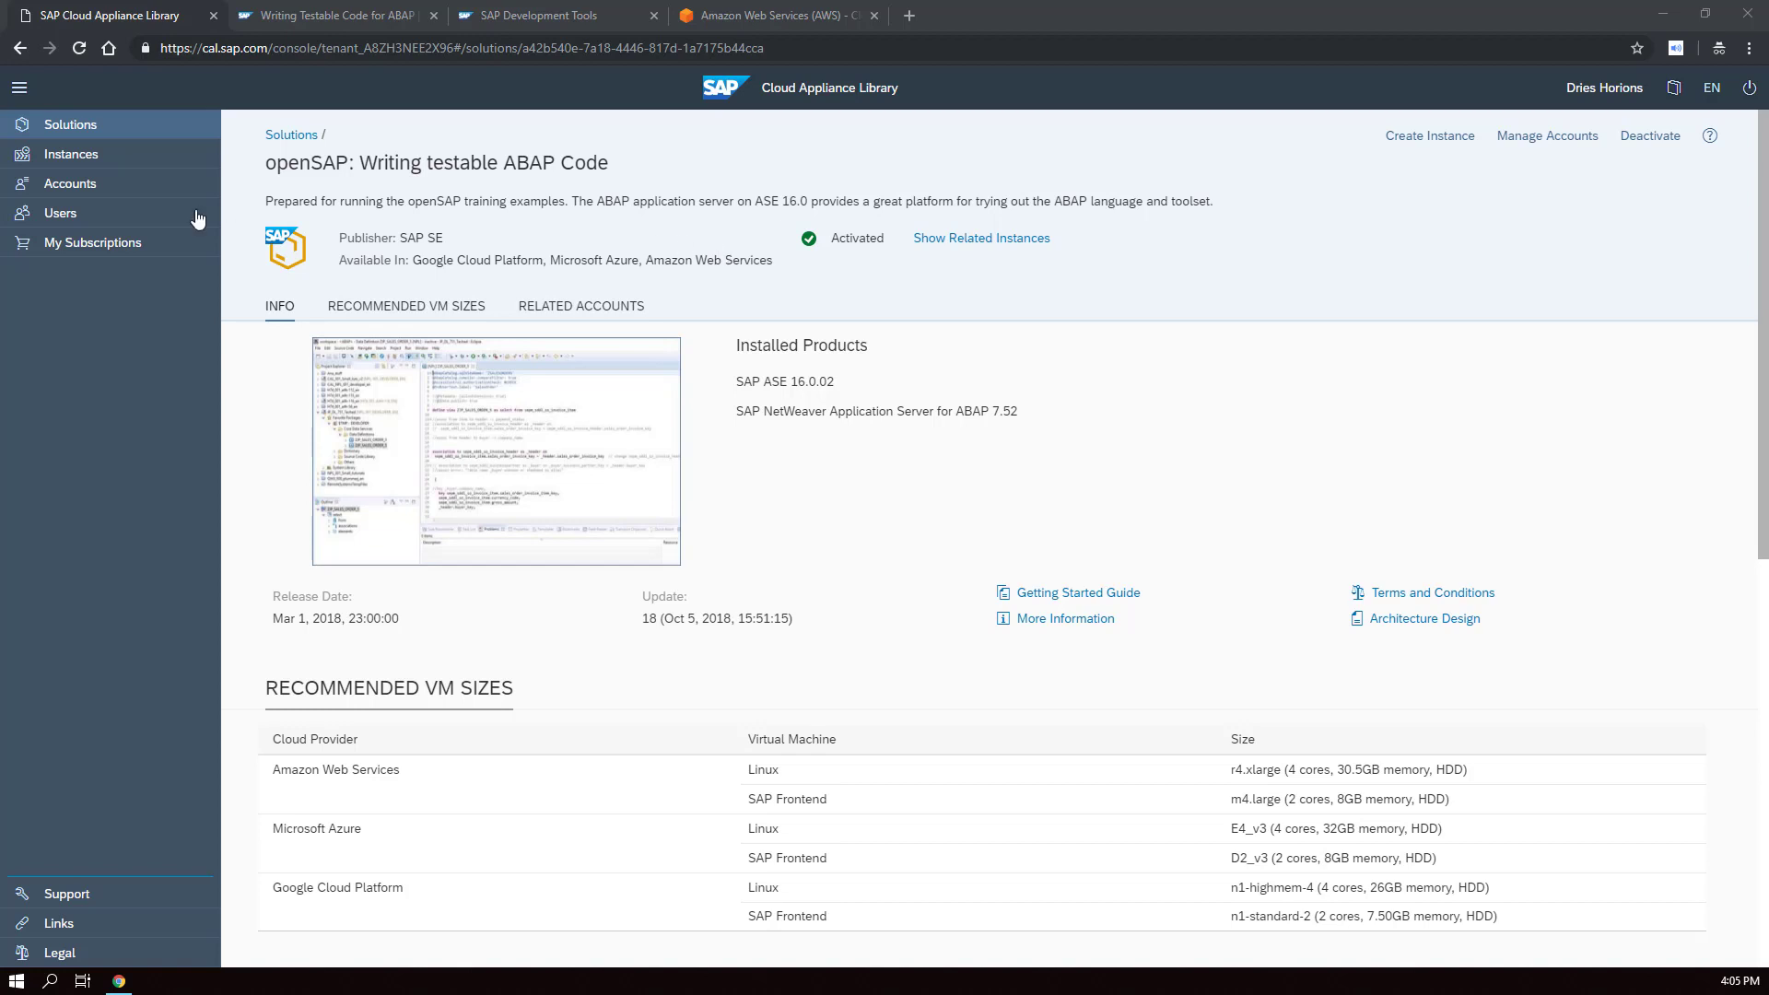
- Begin a new account under Accounts with Amazon Web Services as cloud provider, name and keys empty
left_click(126, 189)
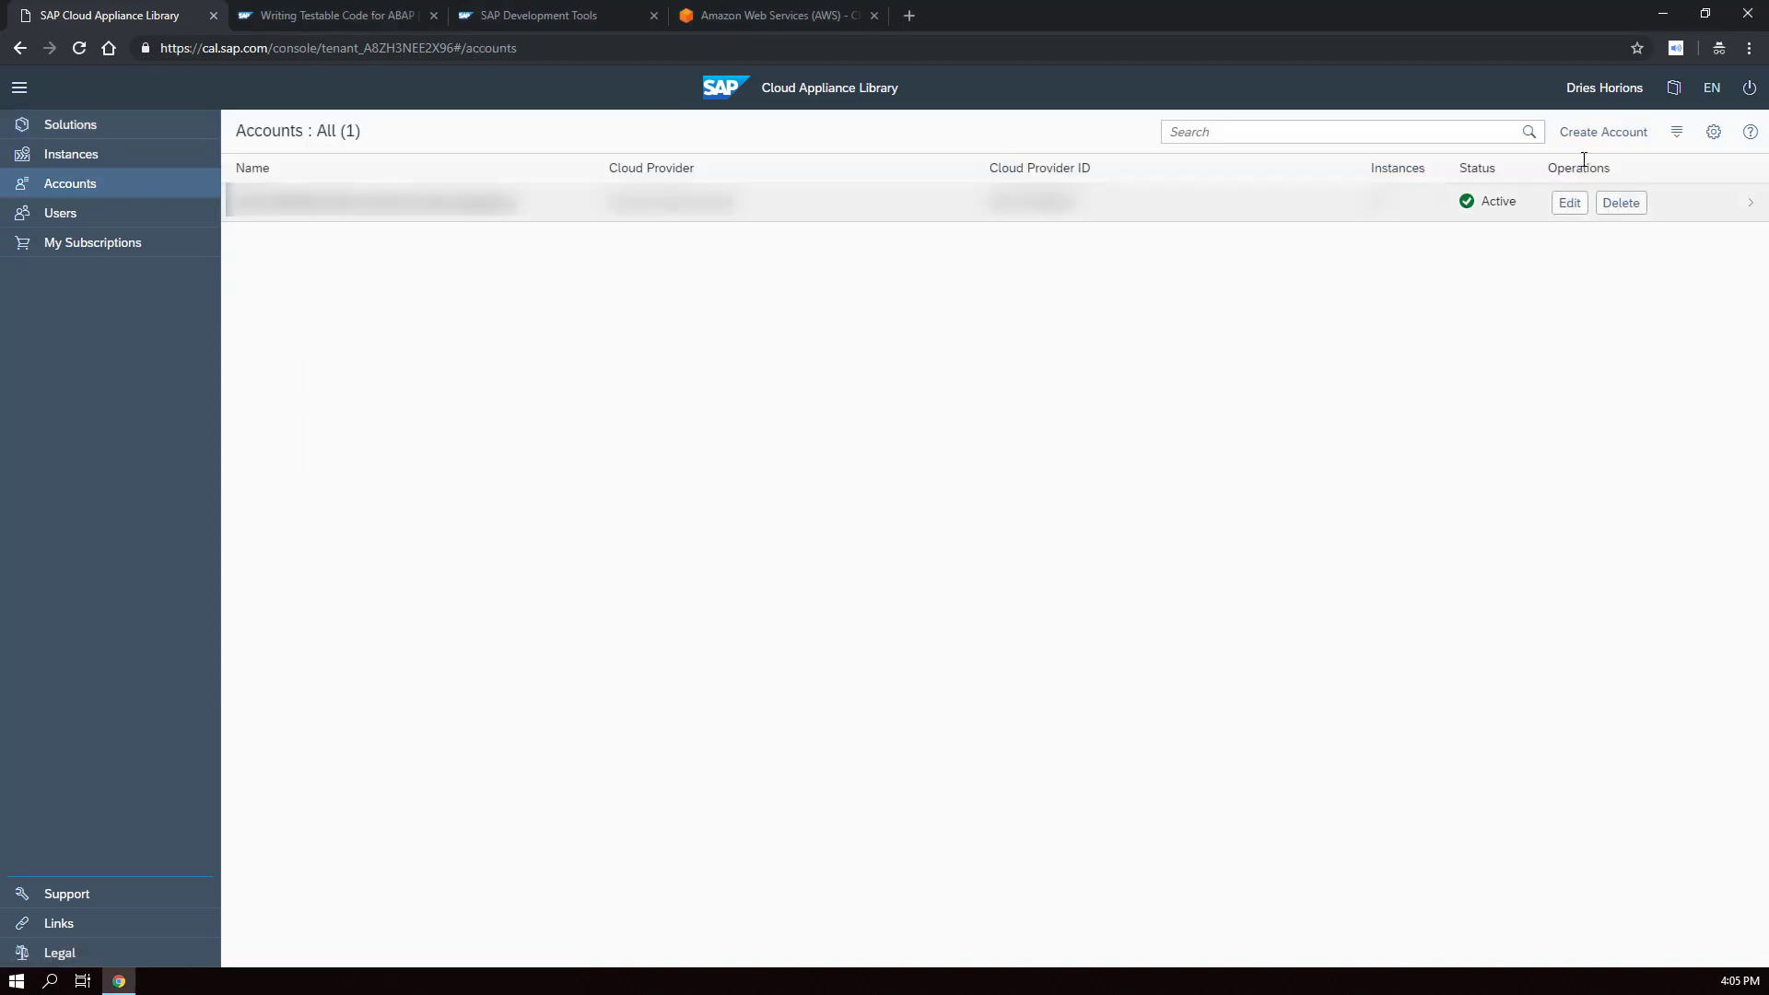
left_click(1603, 139)
left_click(628, 304)
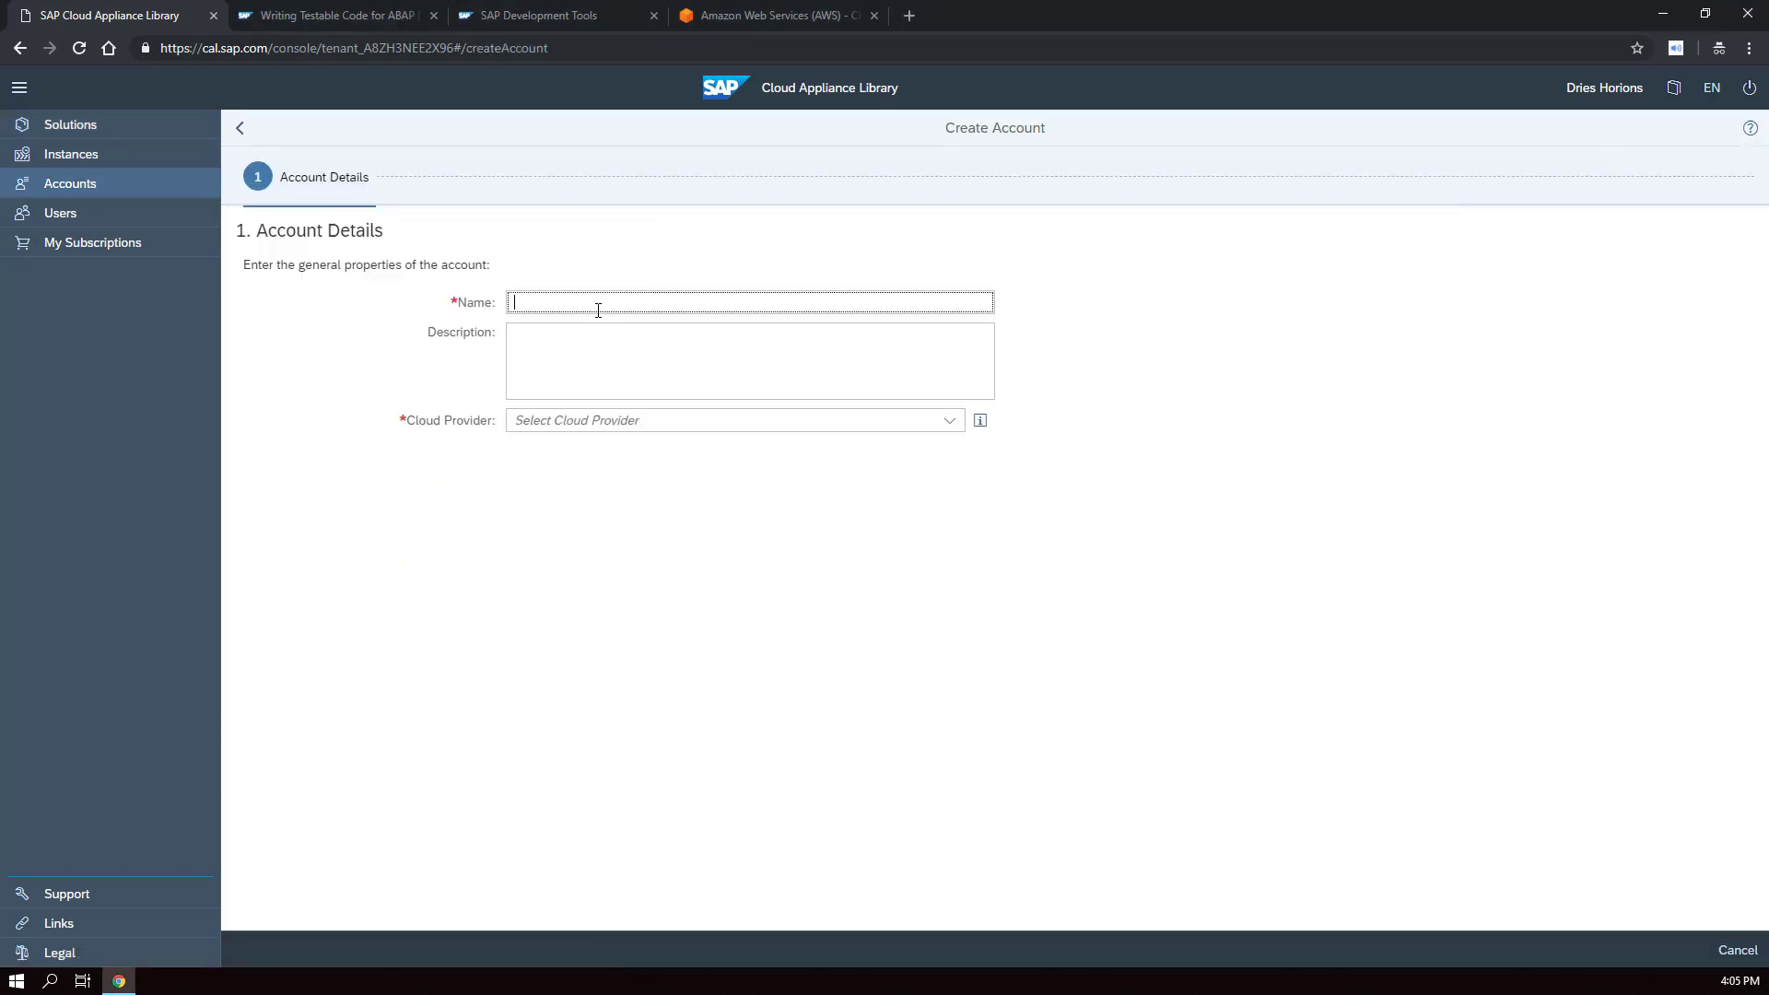
left_click(959, 428)
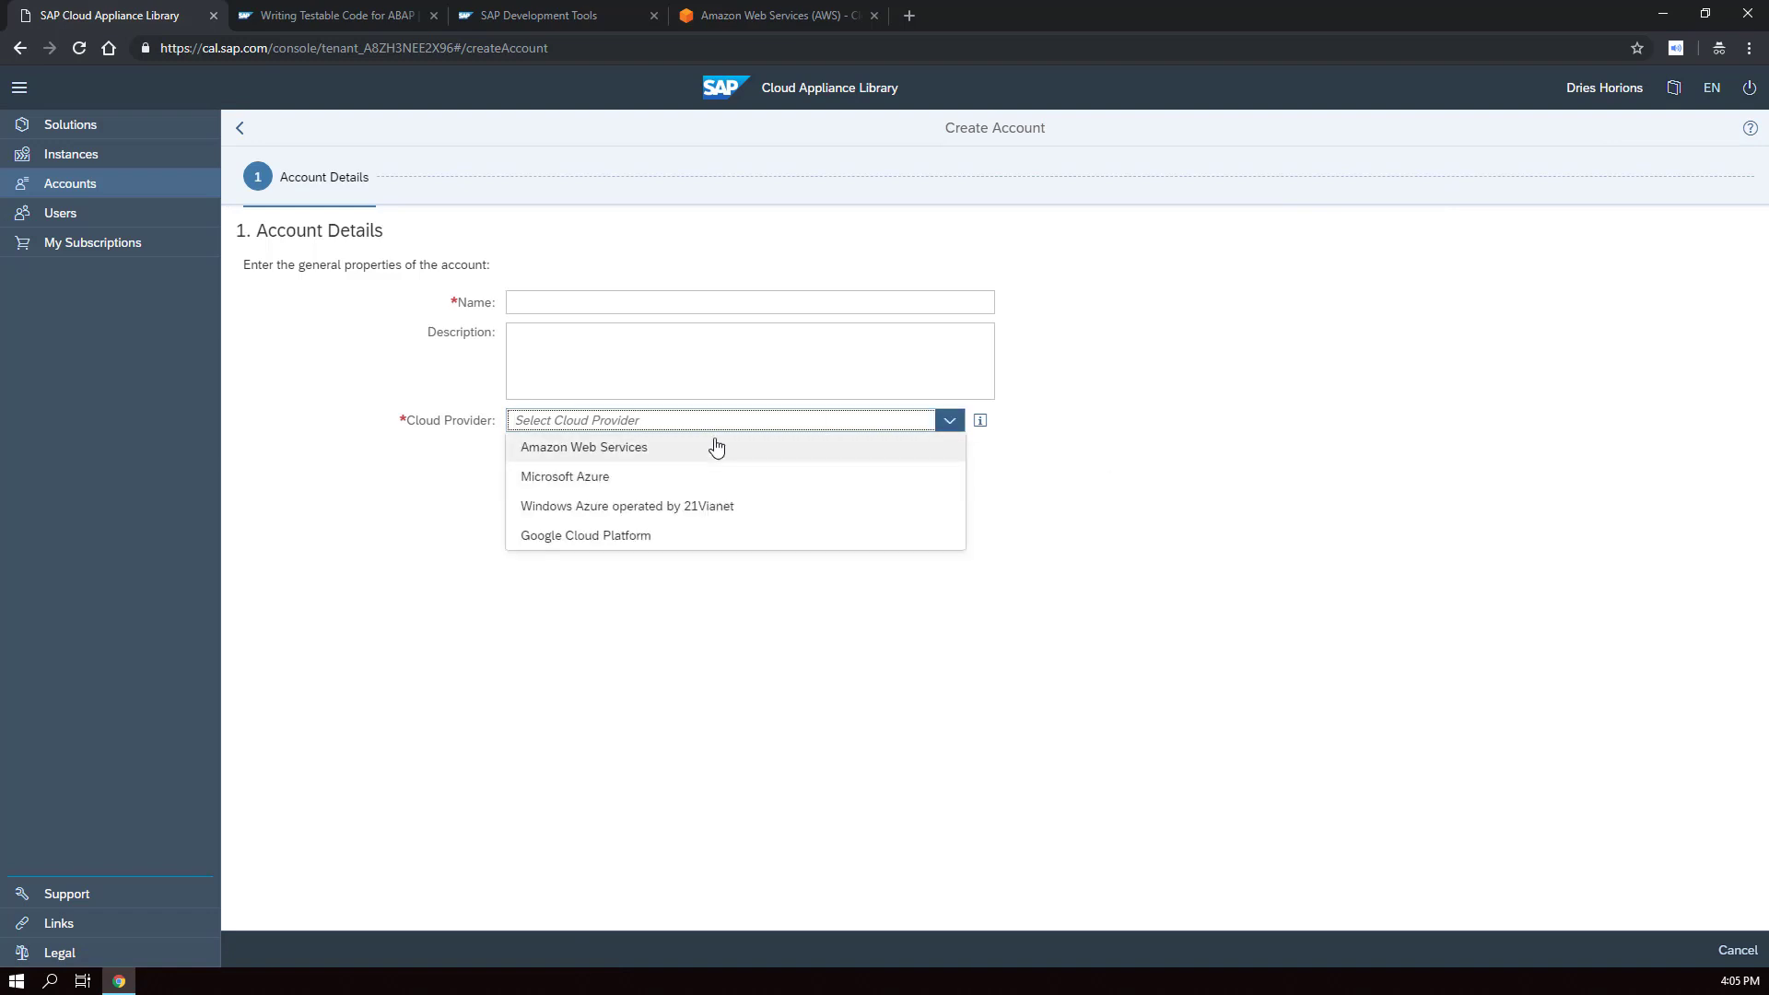
left_click(622, 448)
left_click(529, 446)
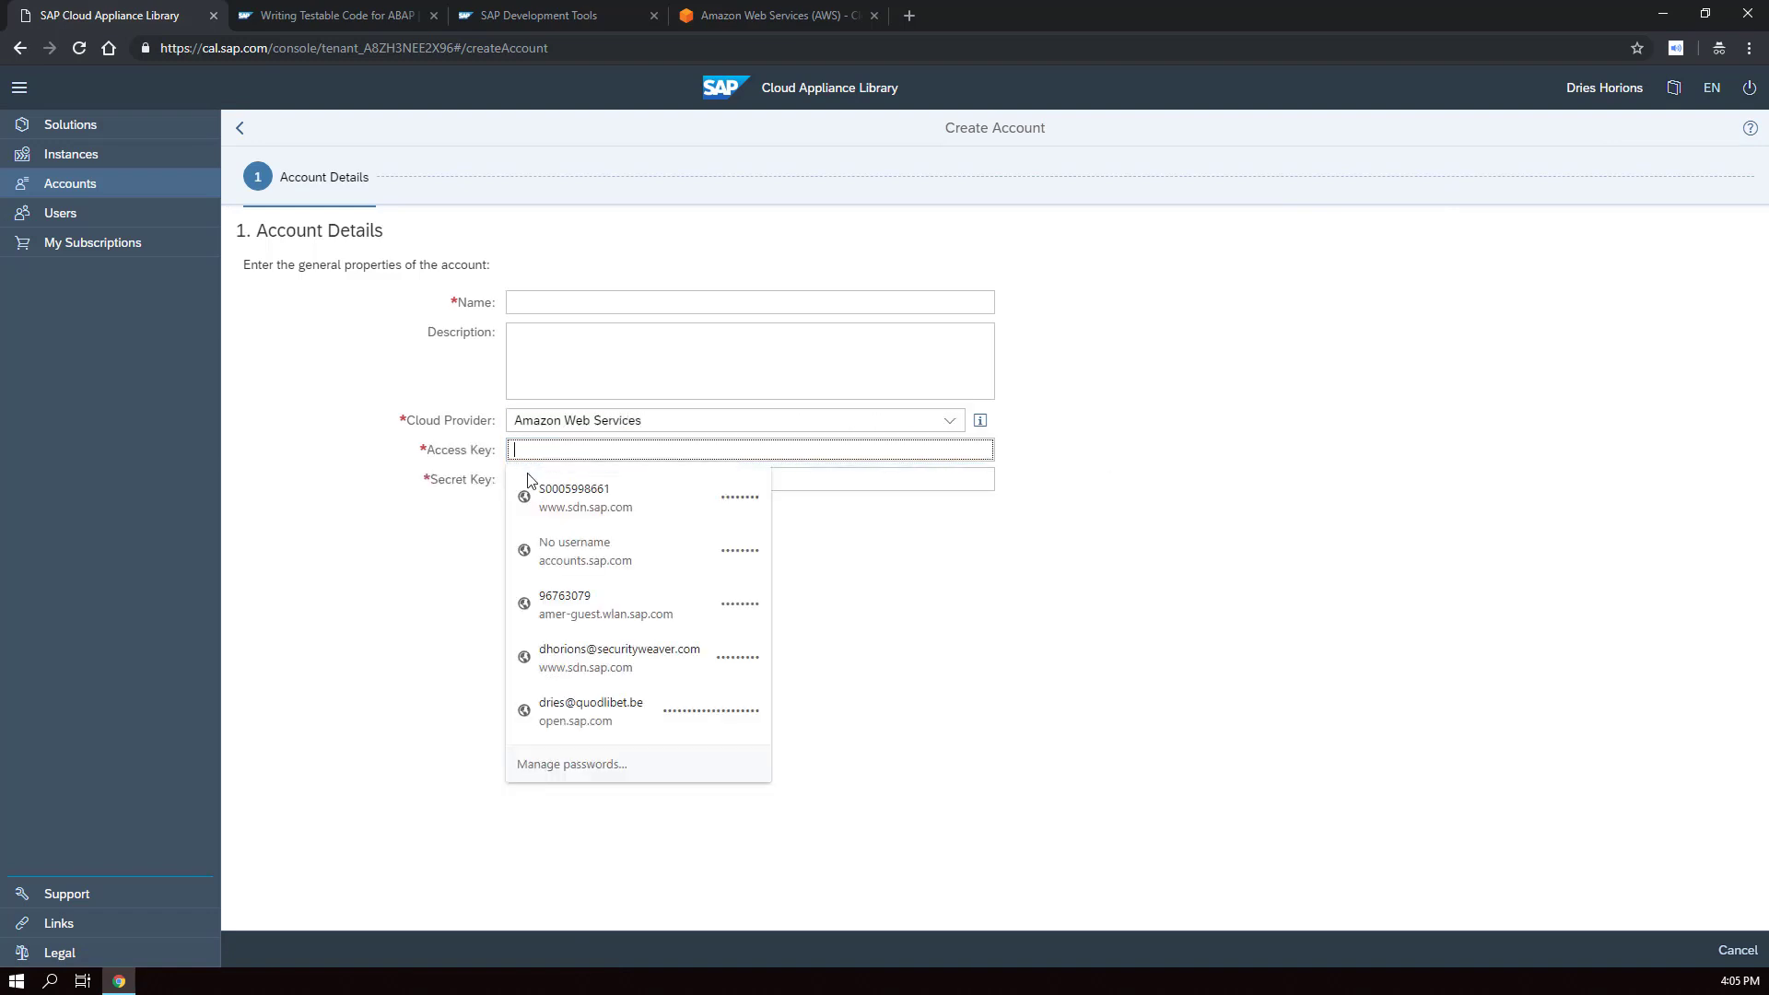
left_click(919, 553)
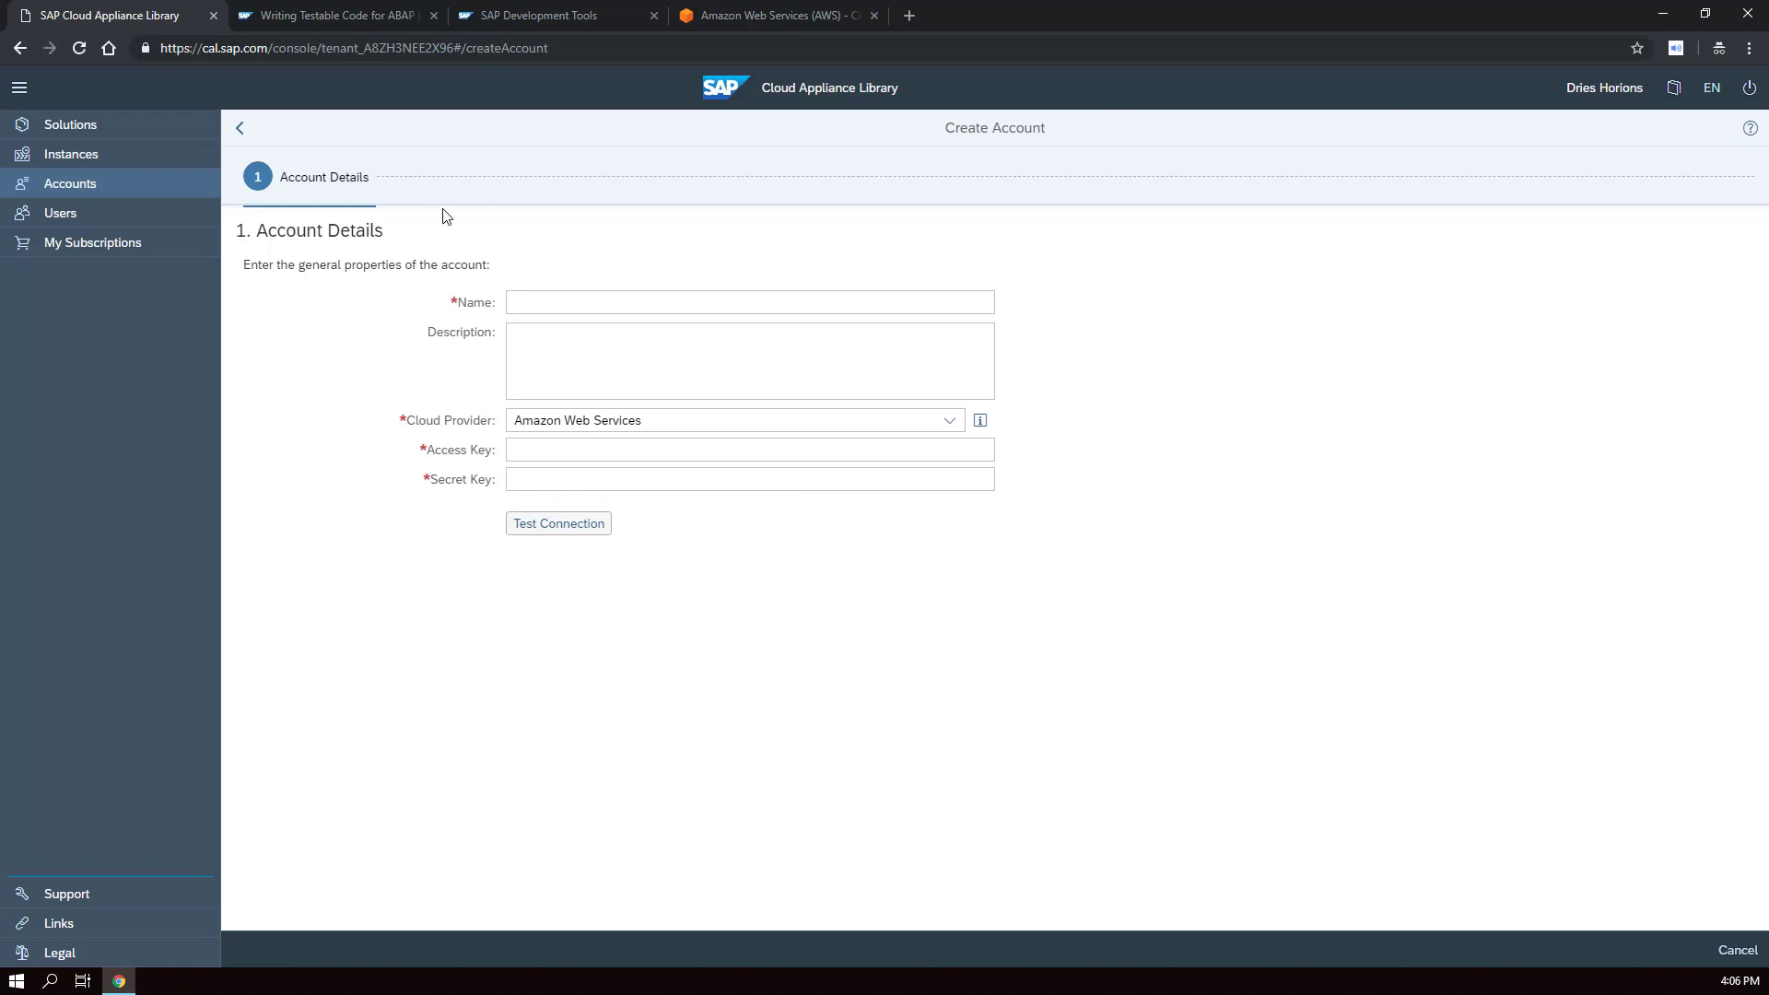
- Discard the unsaved account and start Create Instance for openSAP: Writing testable ABAP Code
left_click(85, 128)
left_click(1058, 559)
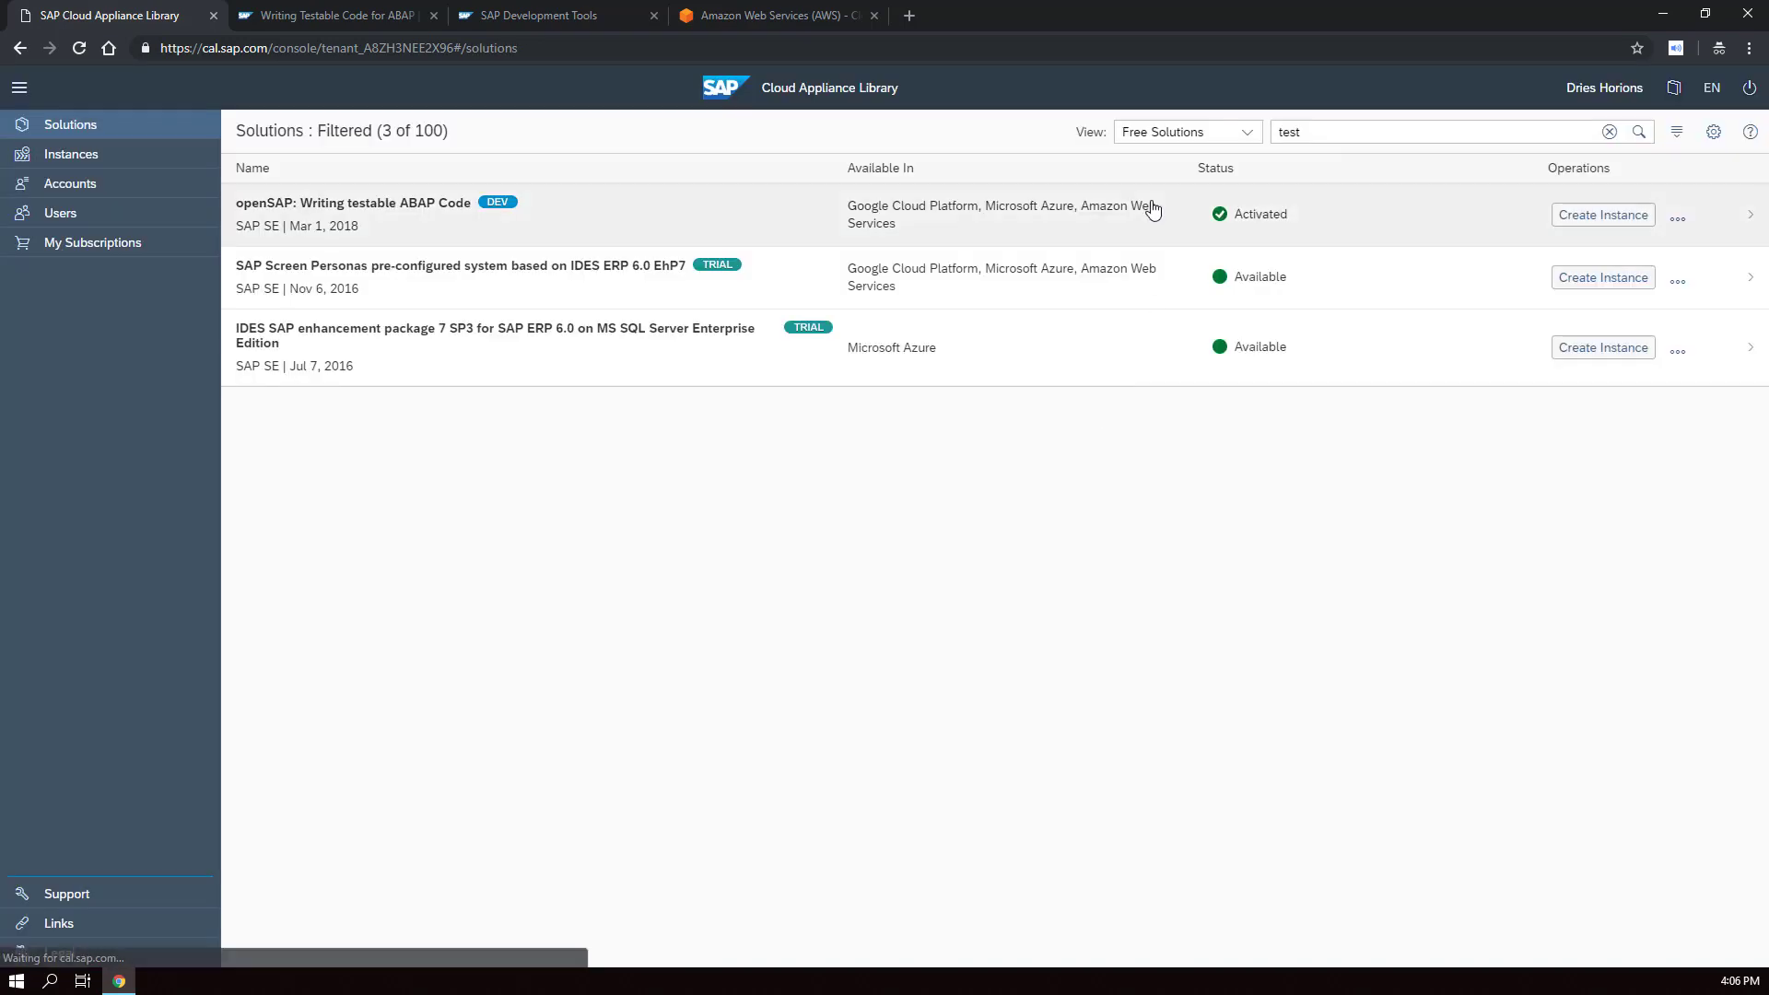
left_click(233, 221)
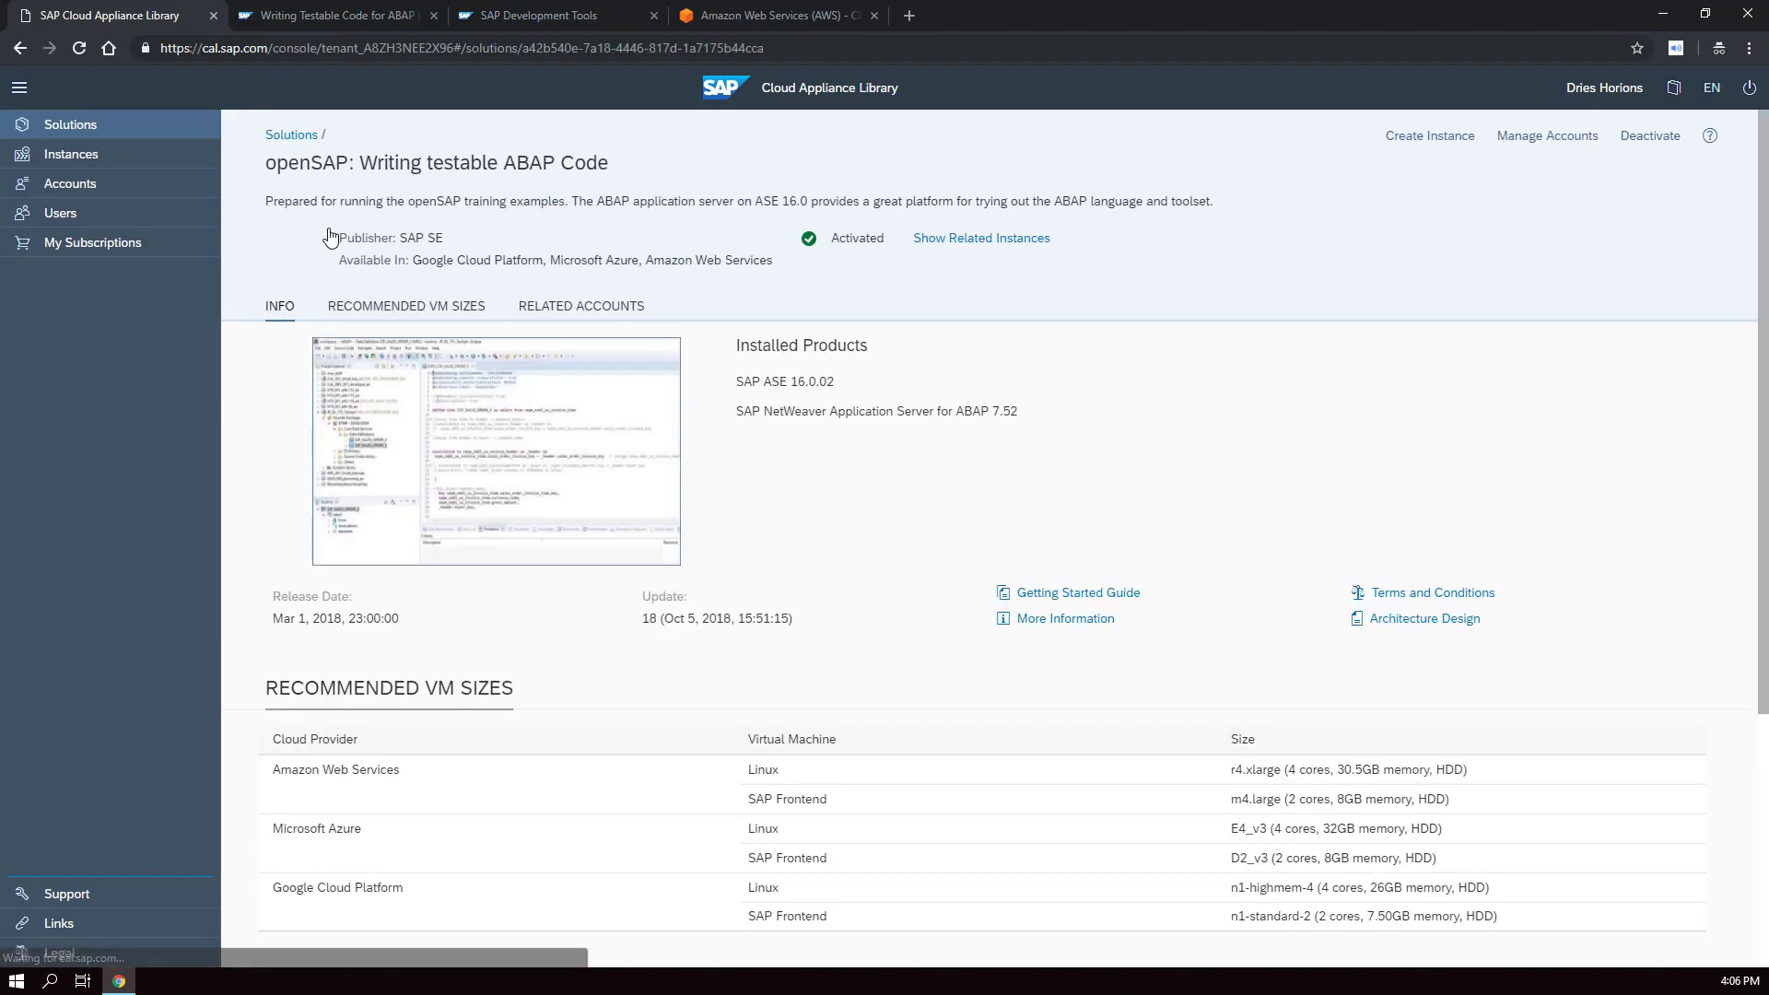
left_click(1408, 140)
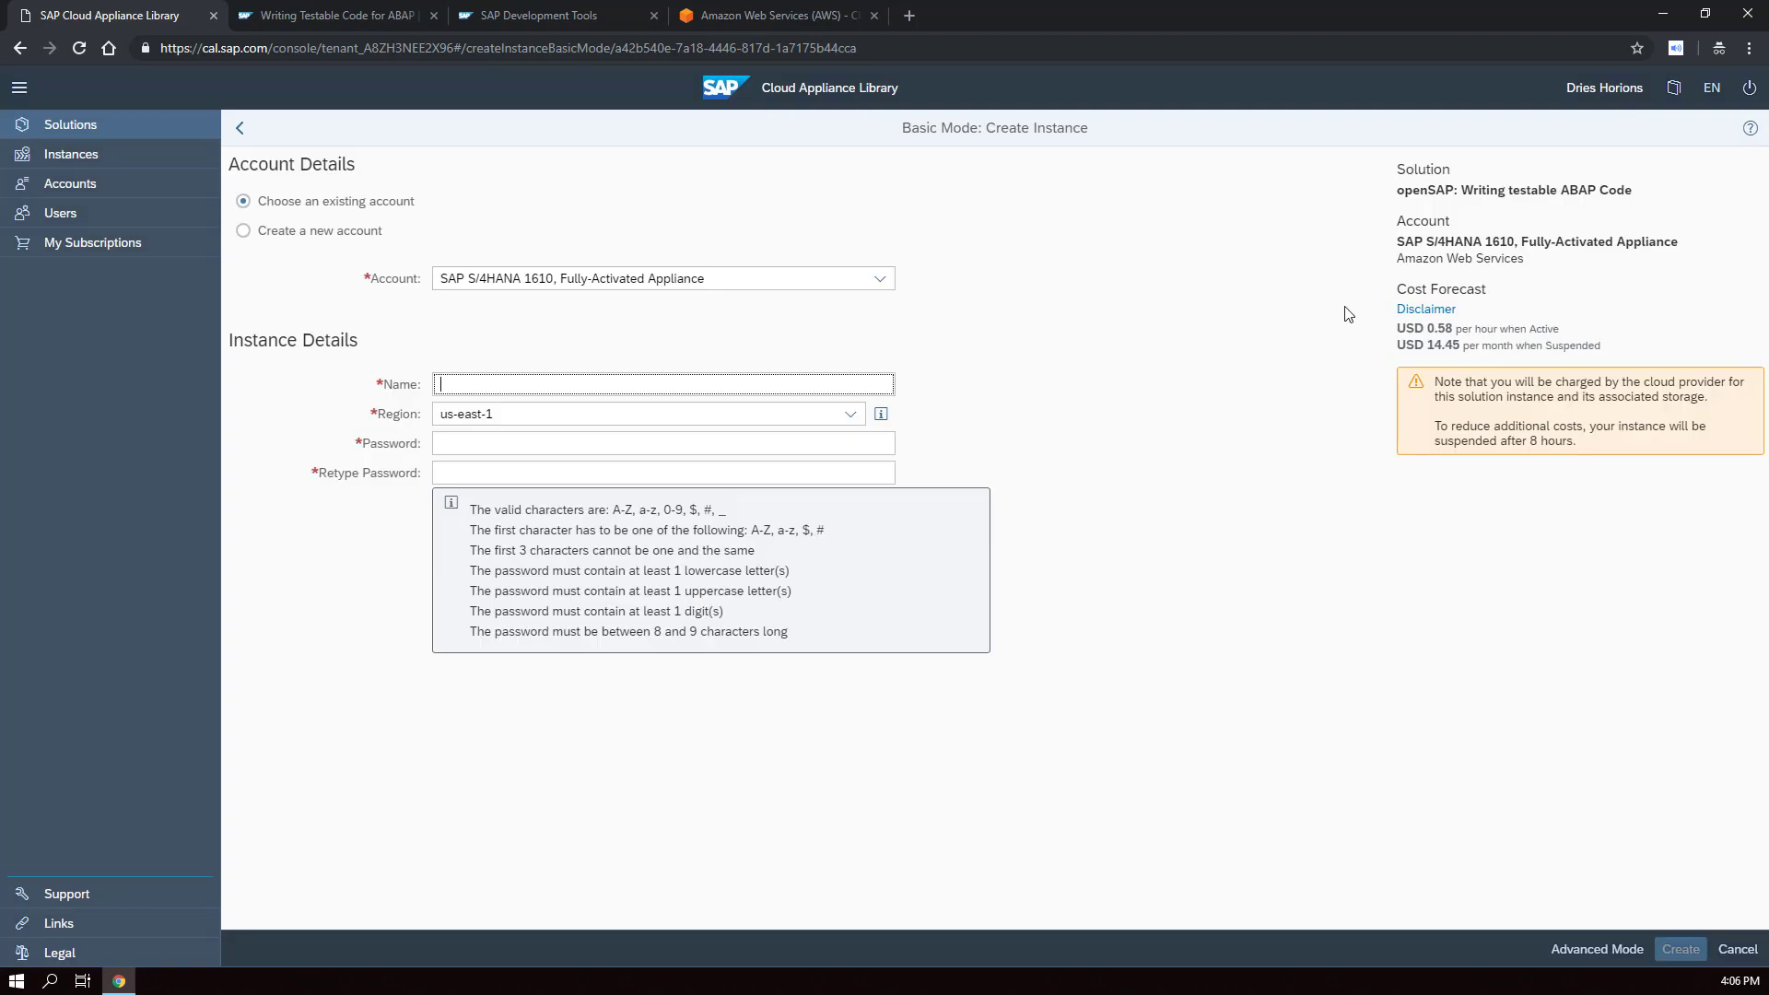
- Highlight the cost forecast values: USD 0.58 per hour and USD 14.45 monthly suspended
left_click_drag(1397, 328, 1453, 329)
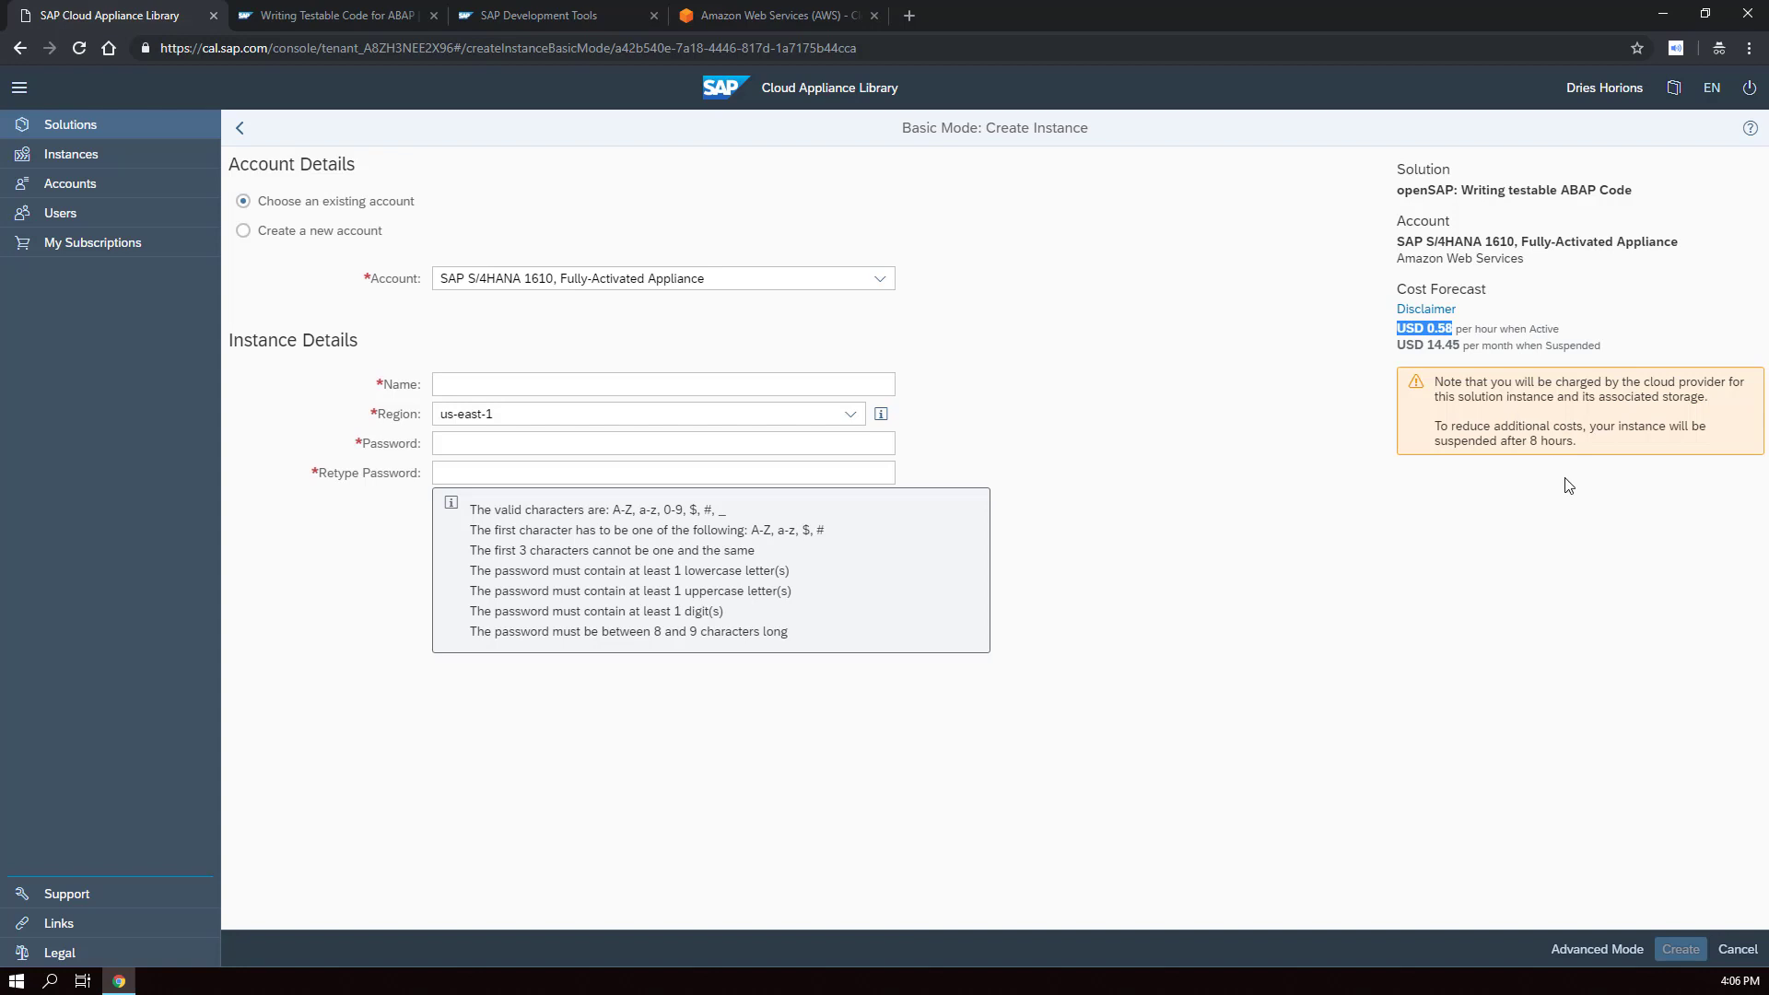
left_click_drag(1397, 345, 1461, 345)
mouse_move(1458, 347)
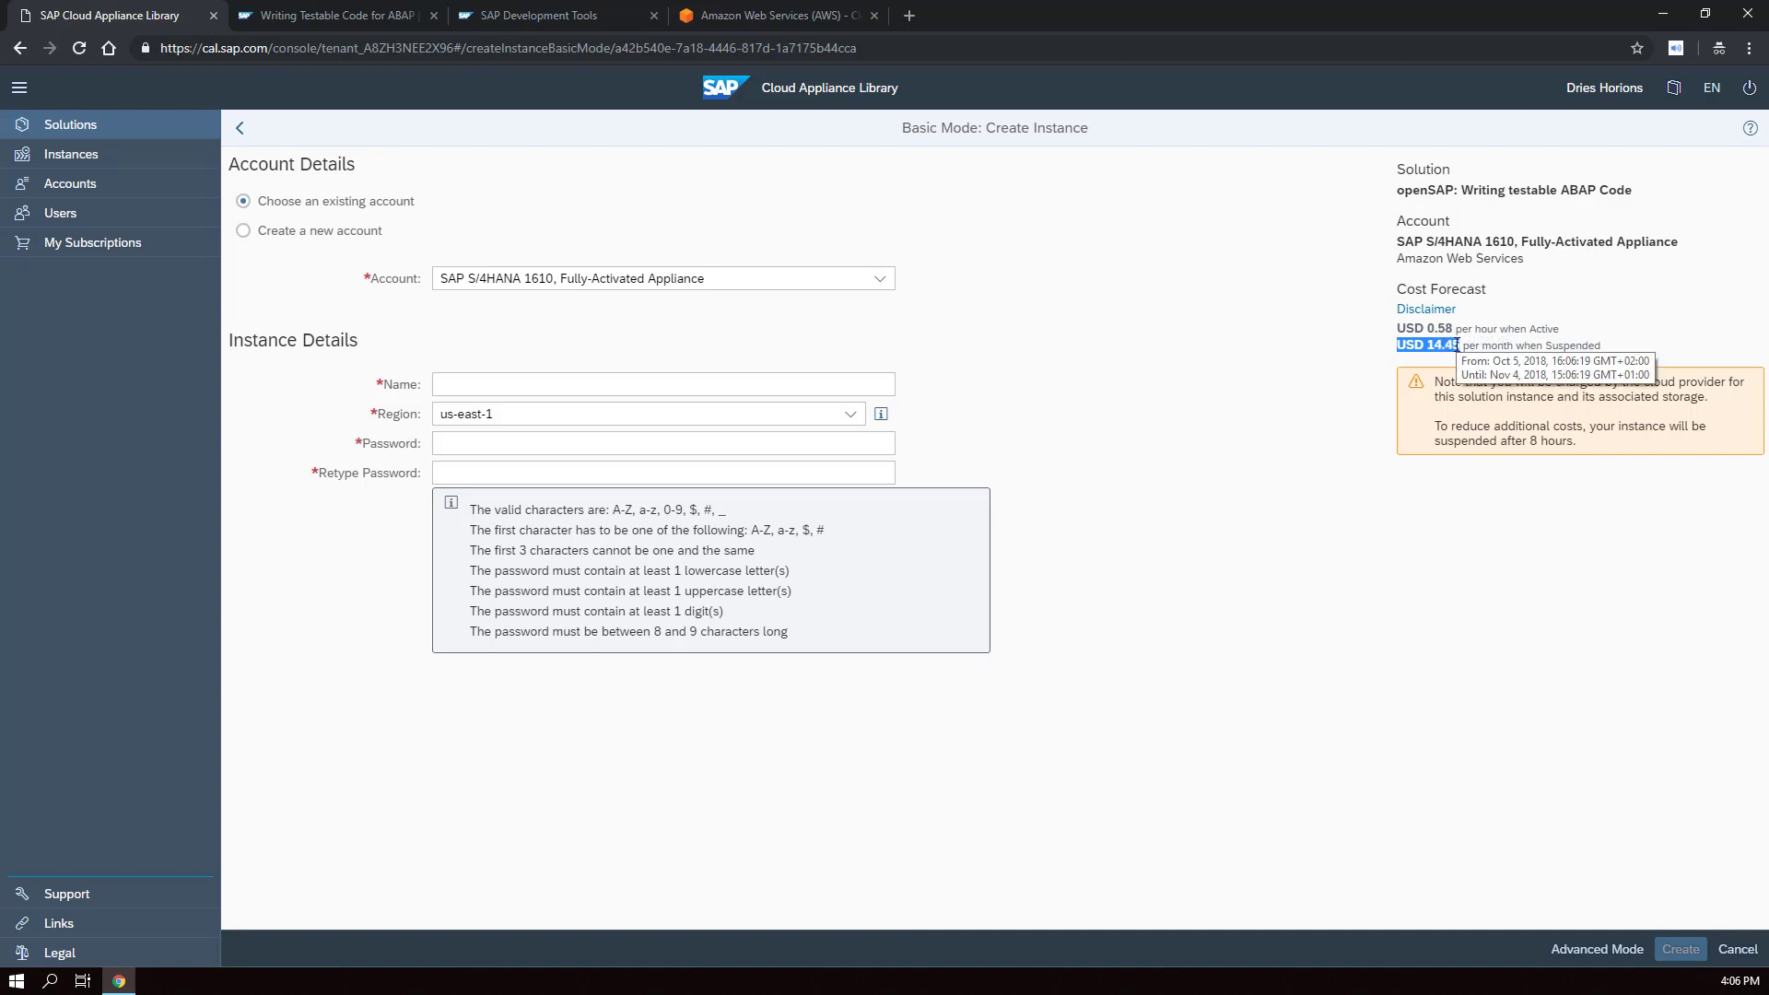
left_click(1404, 349)
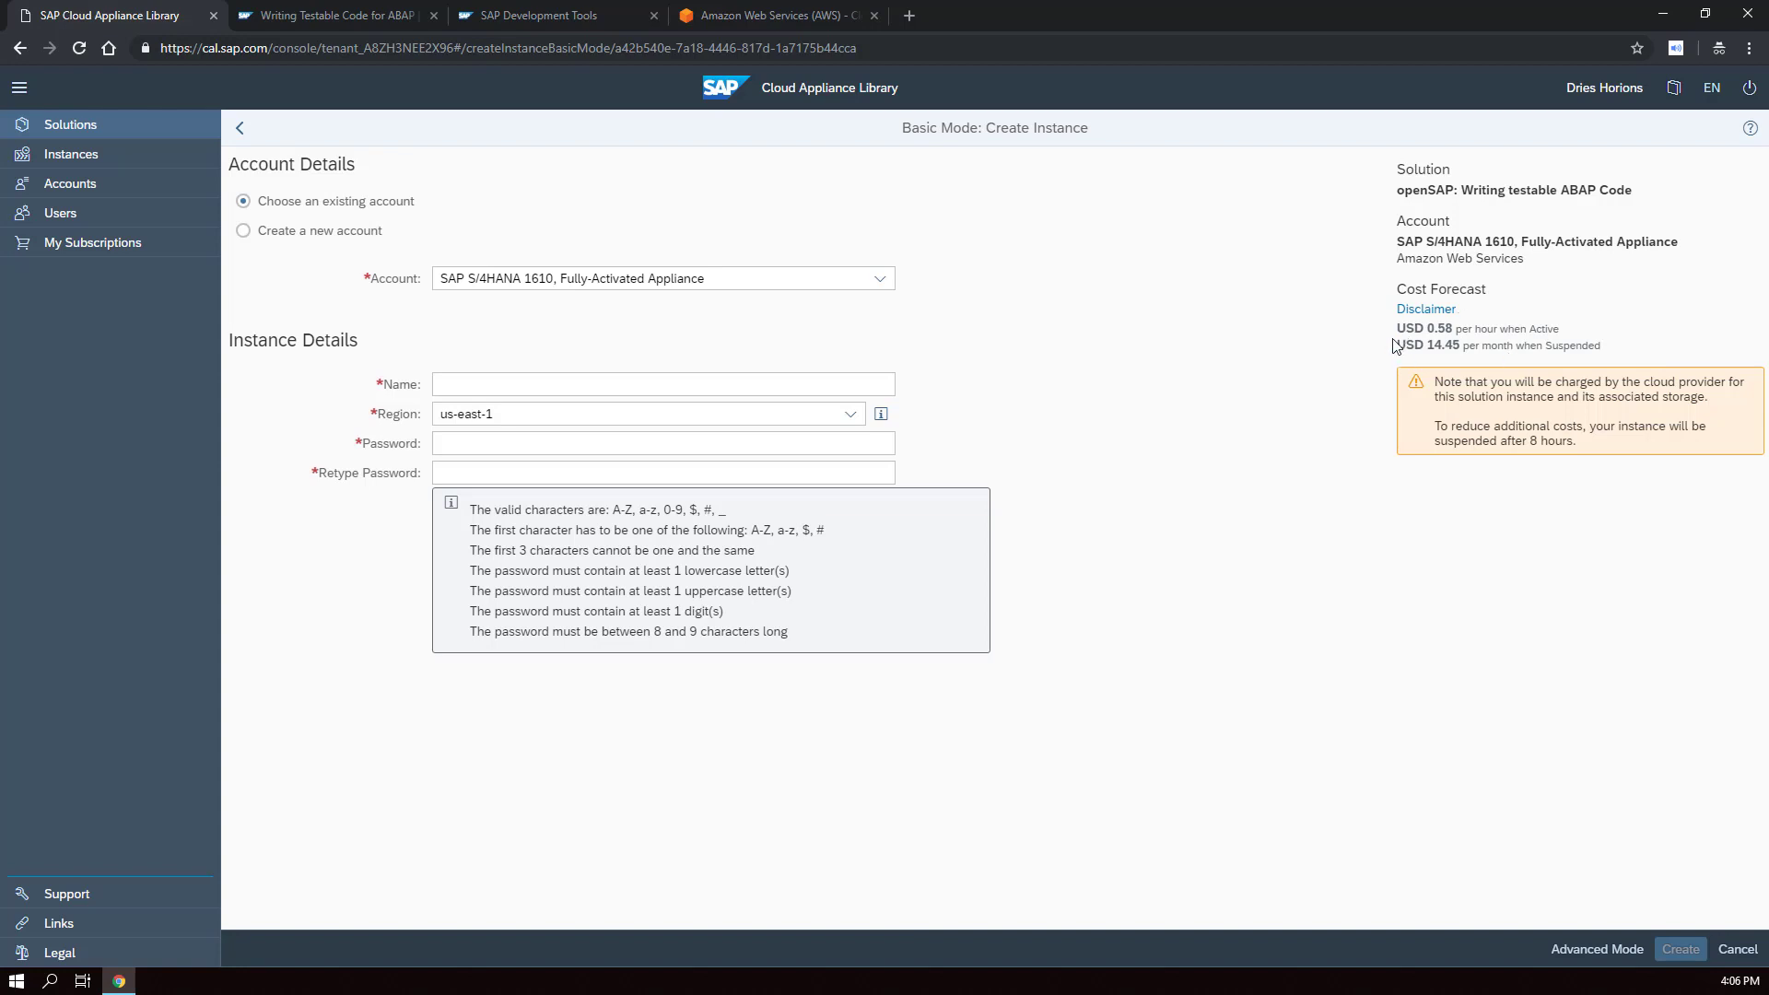
left_click_drag(1396, 344, 1460, 347)
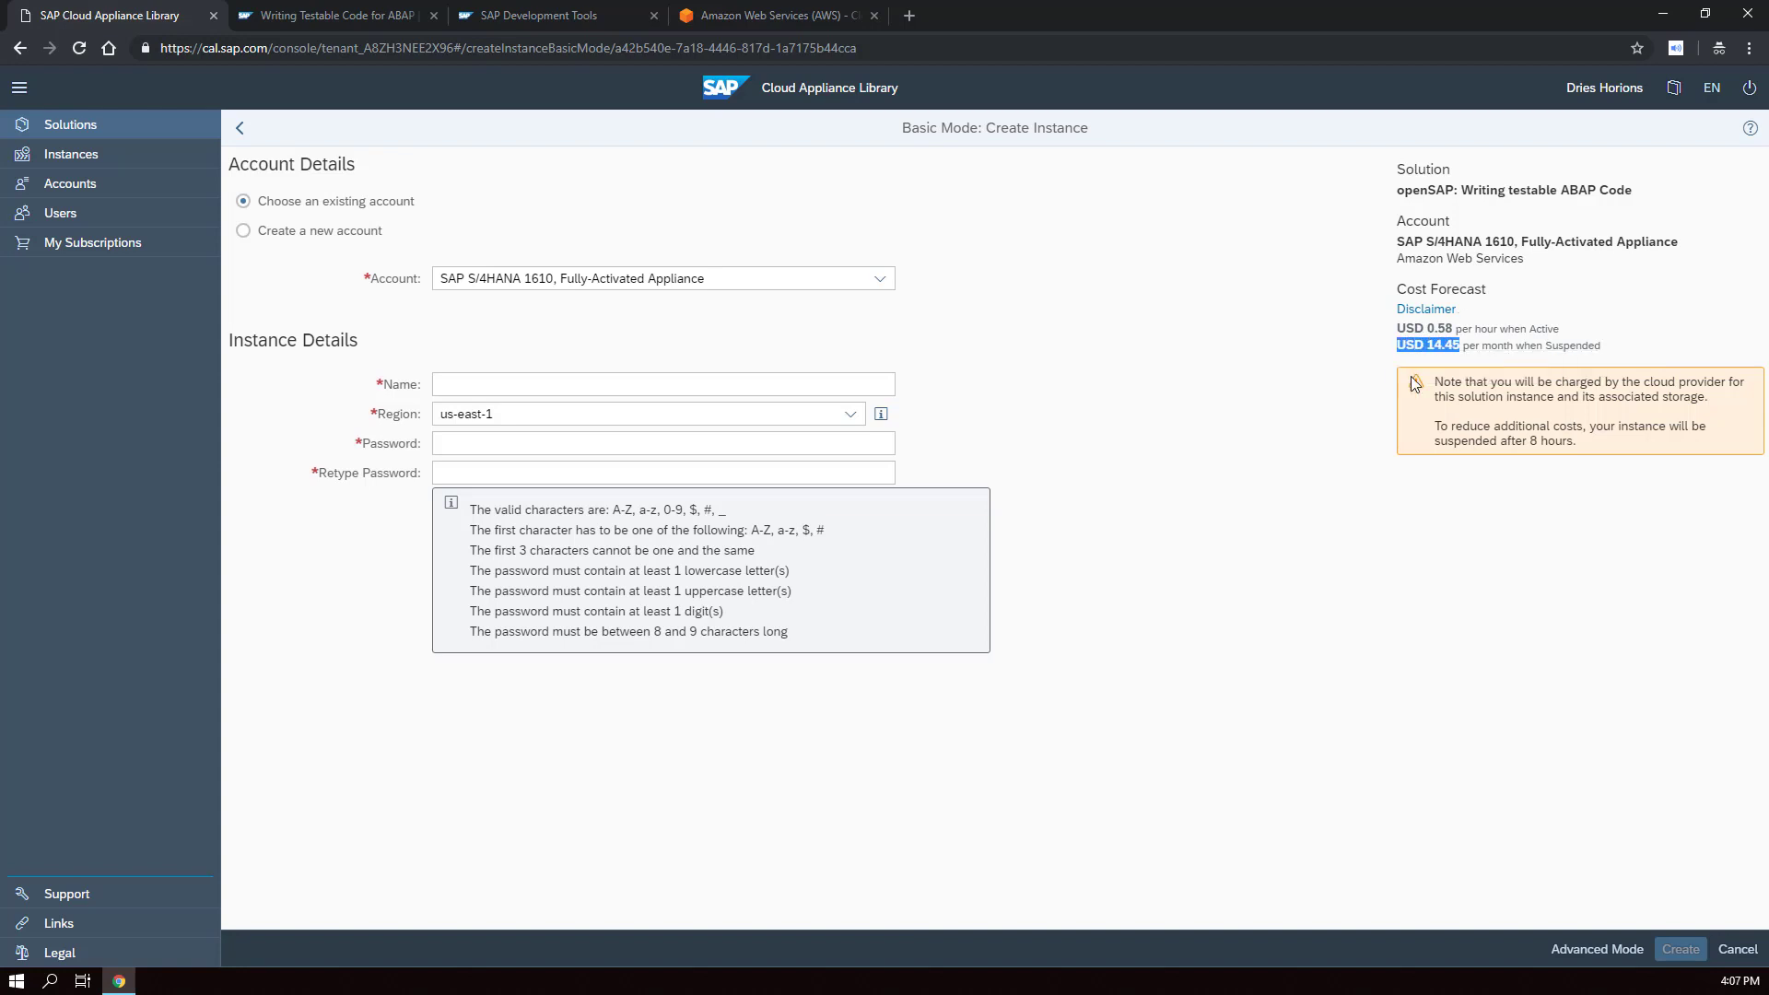
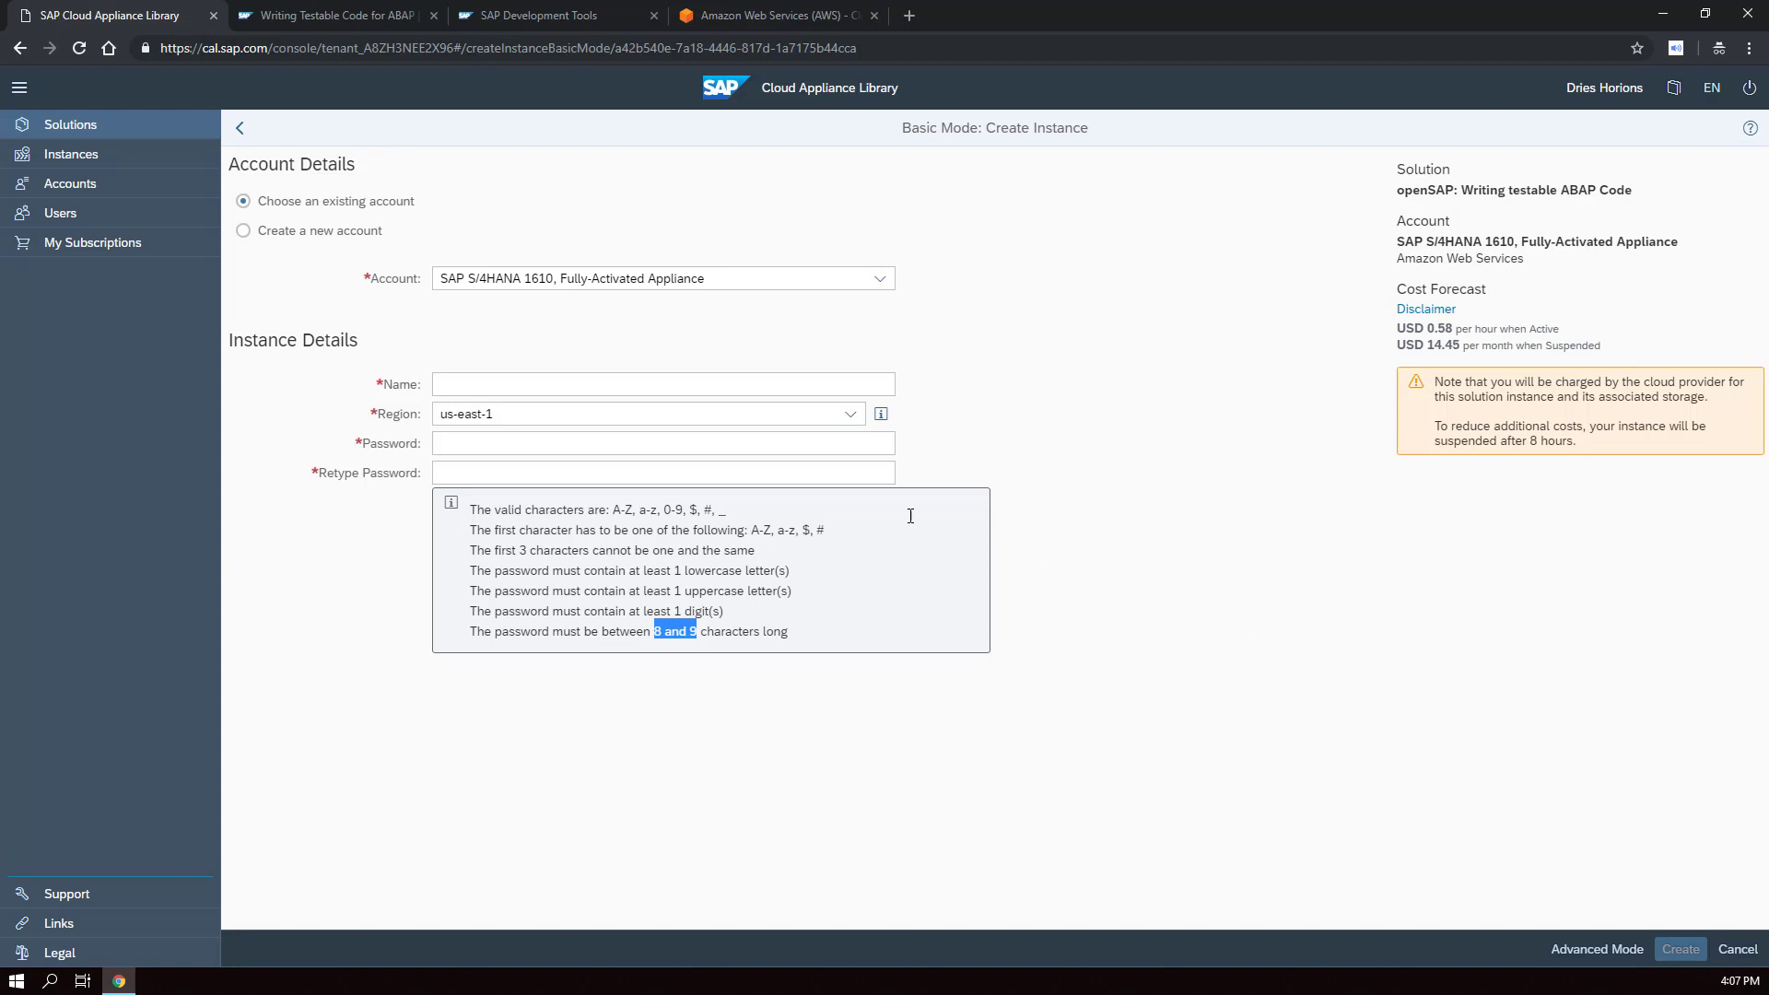
- Create an instance named ABAP_DEV in us-east-1 with a master password
left_click(474, 385)
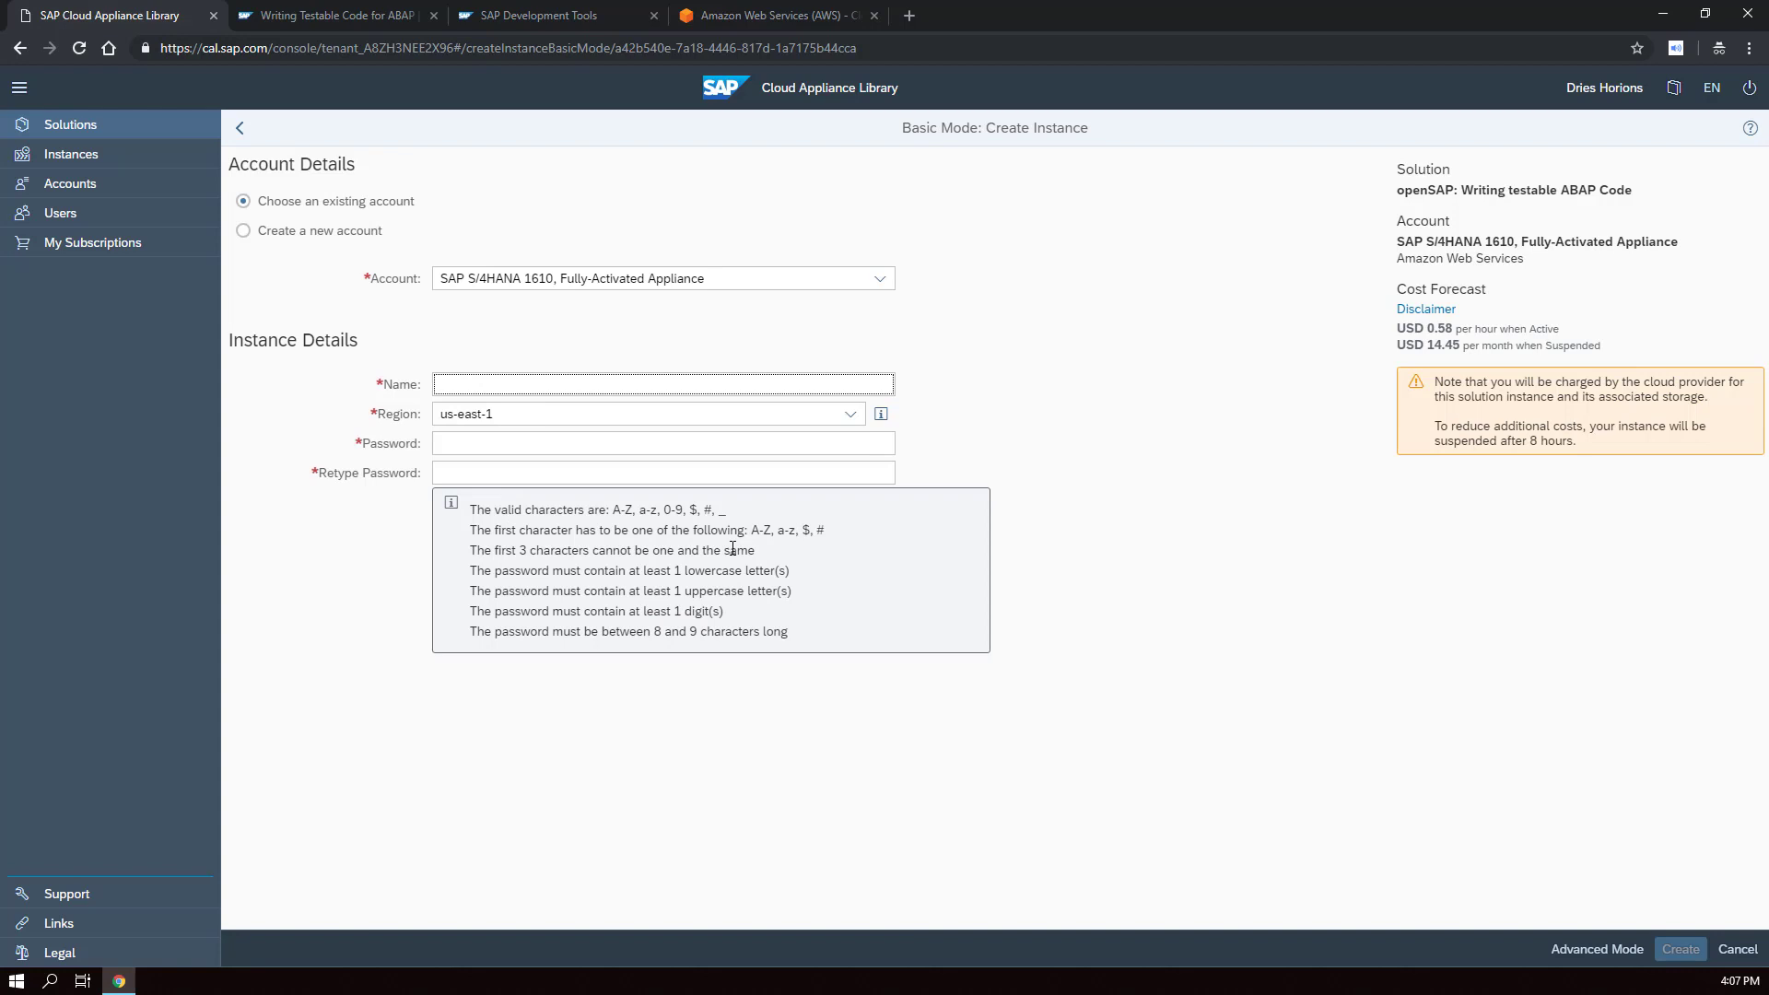
type("ABAP_DEV")
key("Tab")
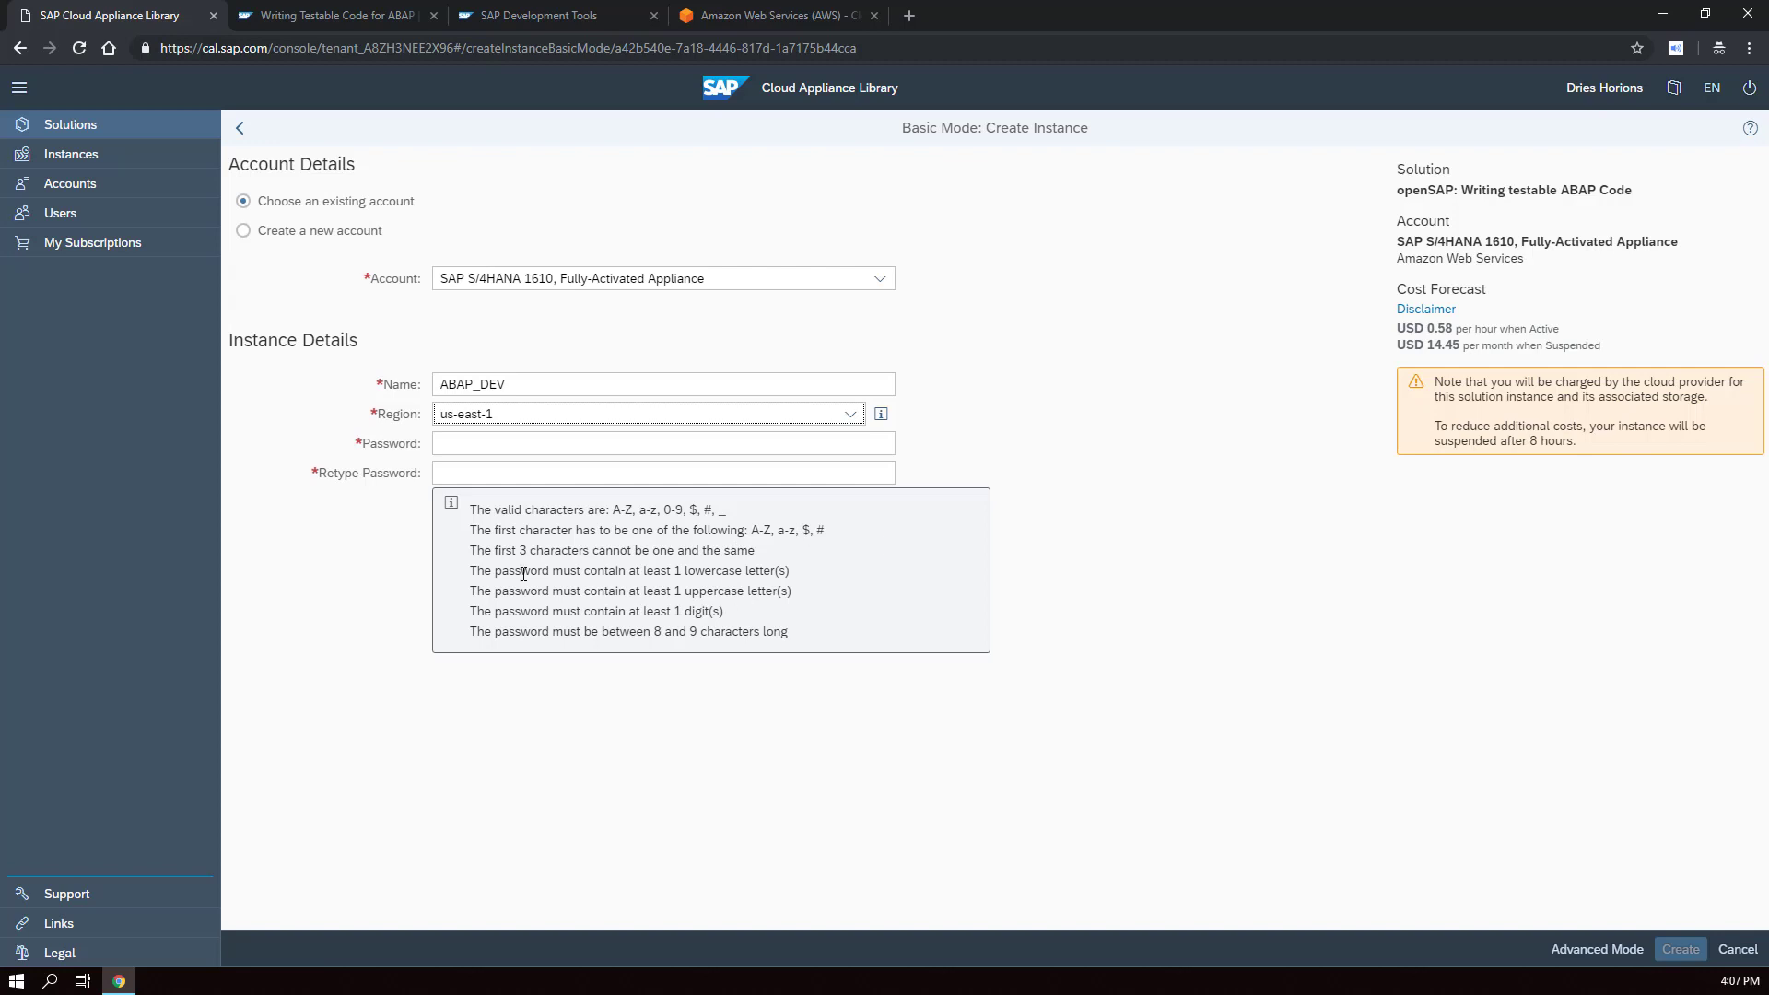
key("Tab")
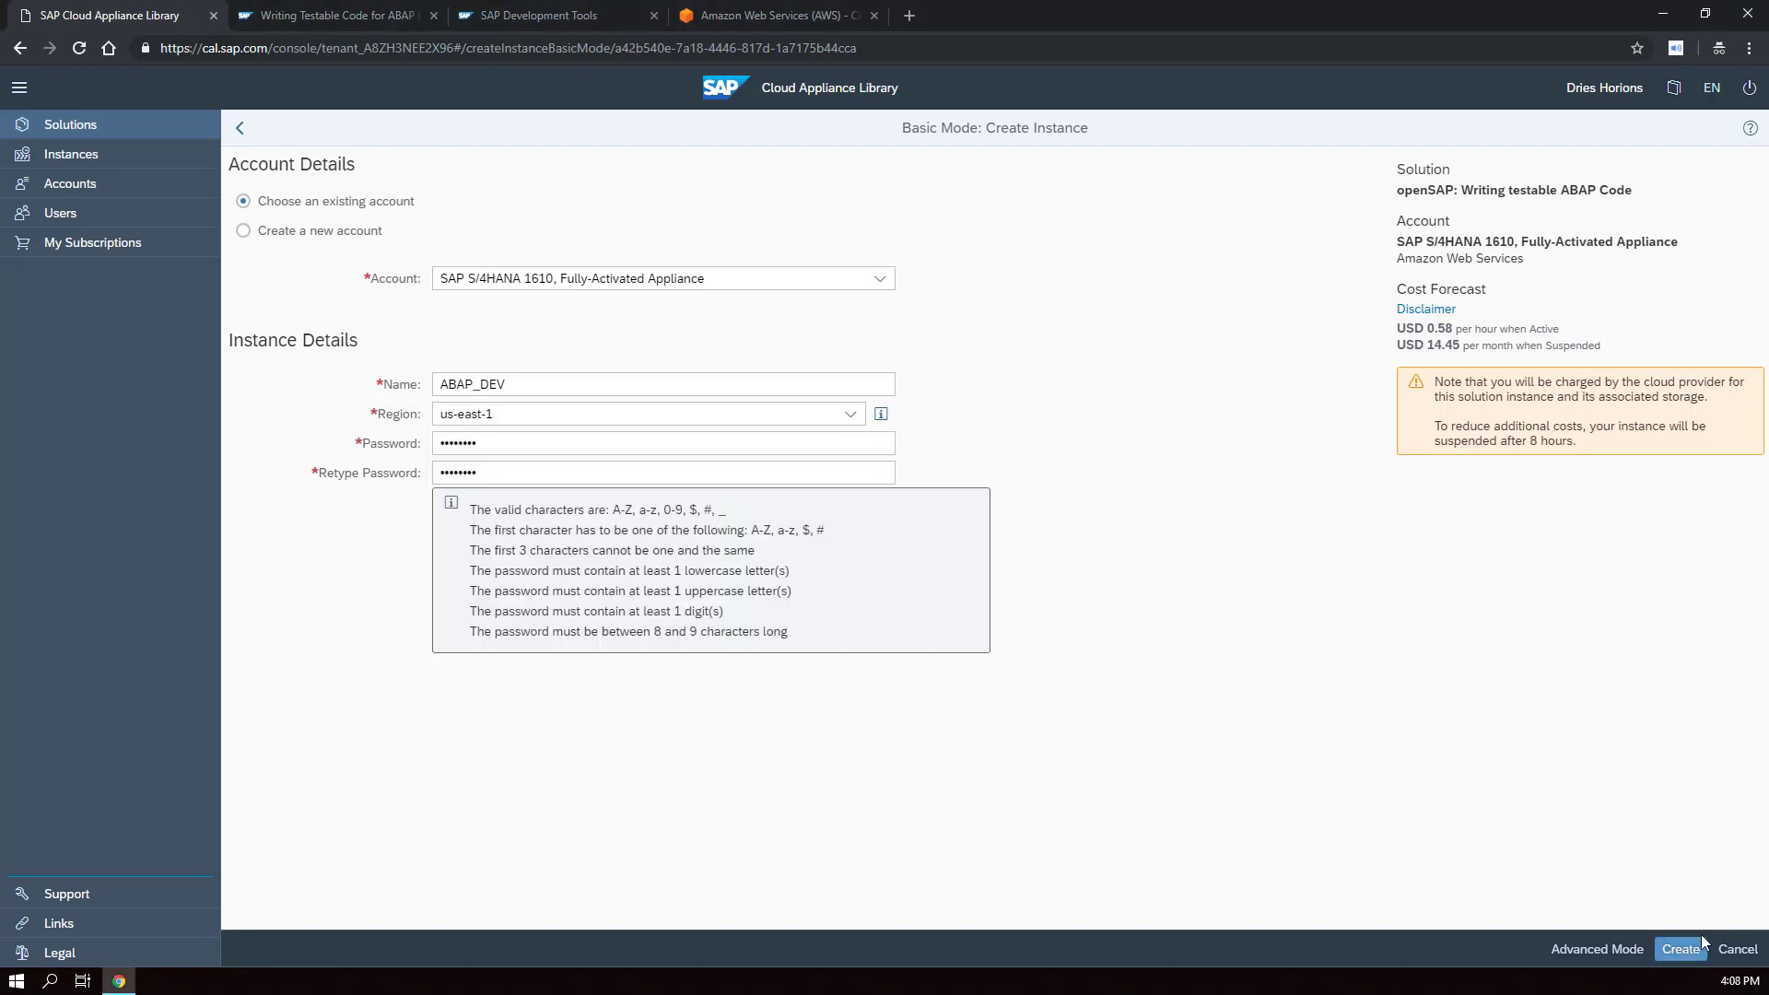
left_click(1690, 957)
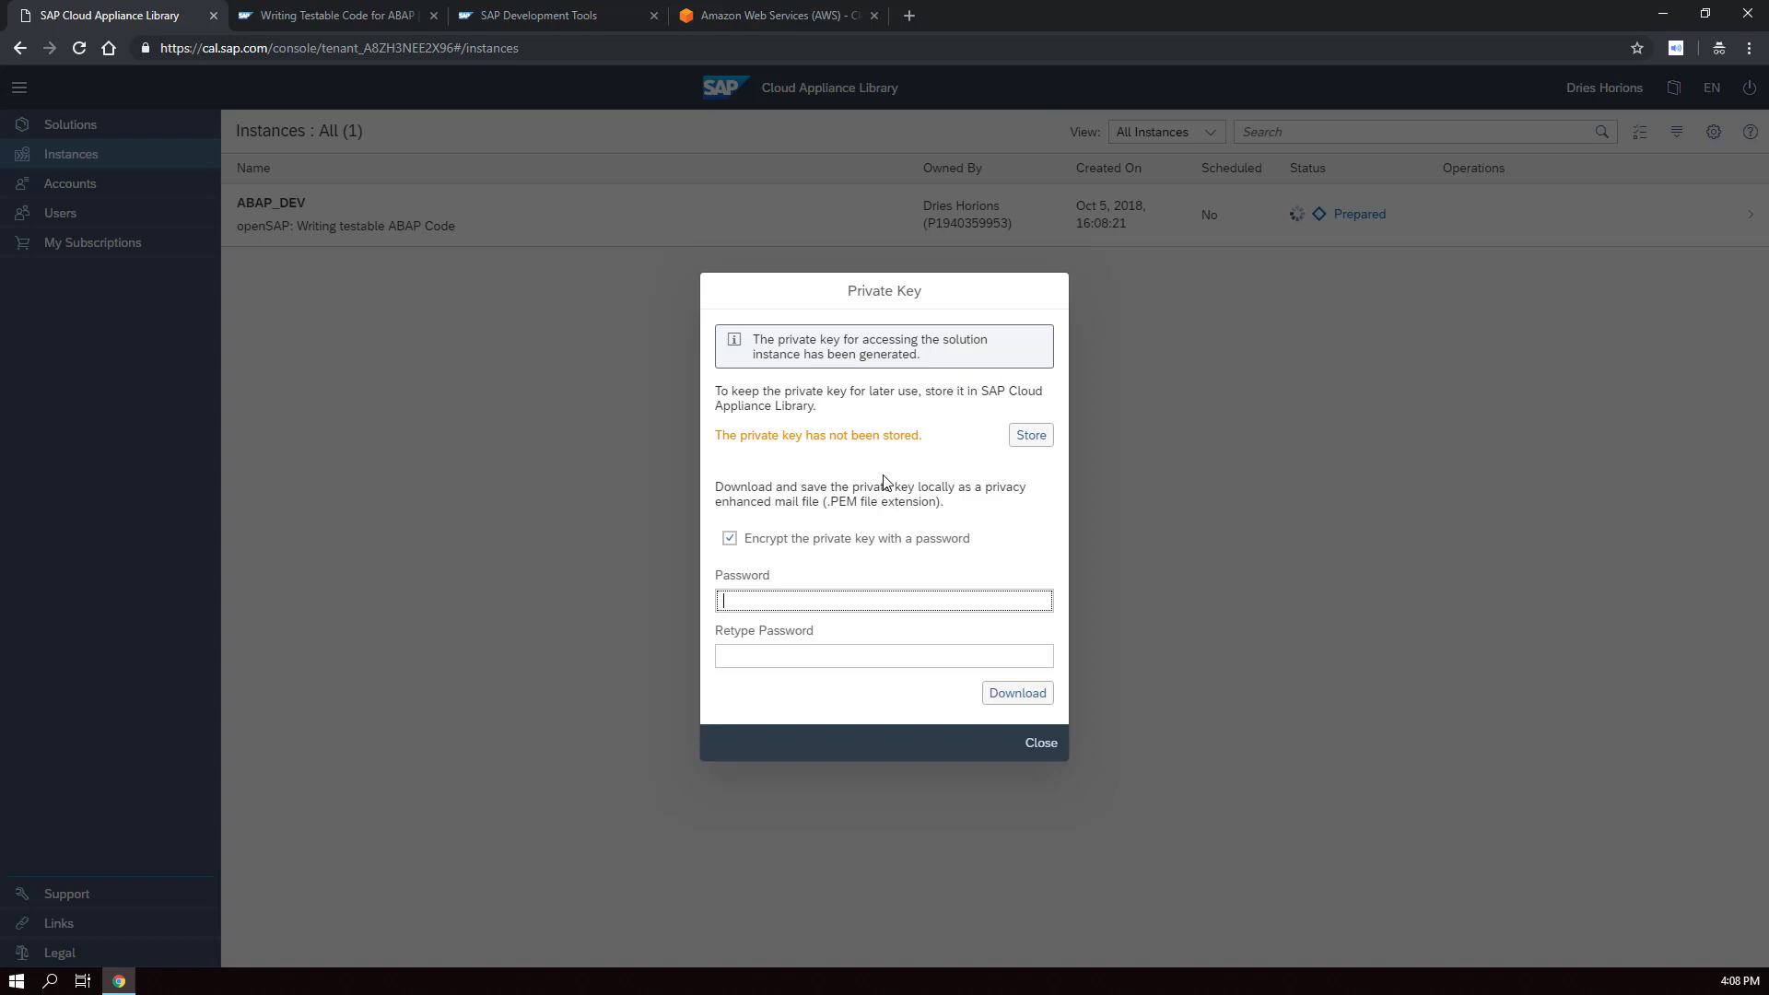
- Password-protect and download the private key as ABAP_DEV.pem, then acknowledge the preparation notice
left_click(829, 603)
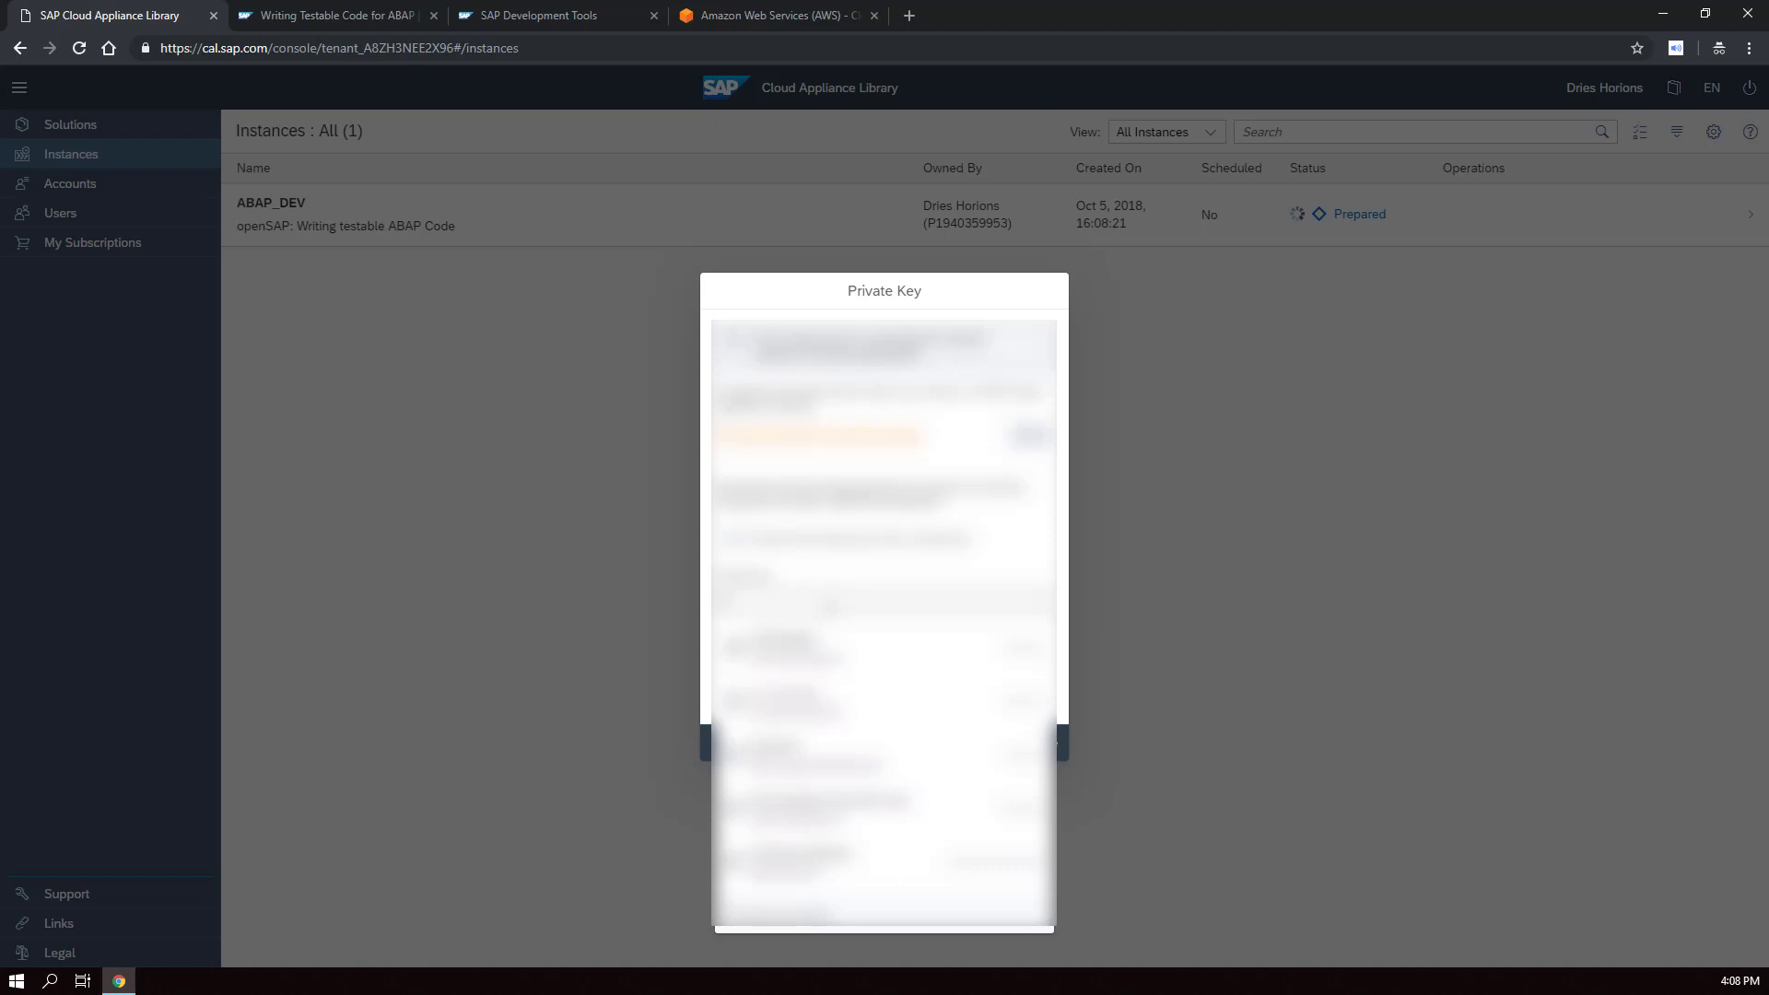
scroll(885, 599, "down", 3)
scroll(885, 516, "up", 3)
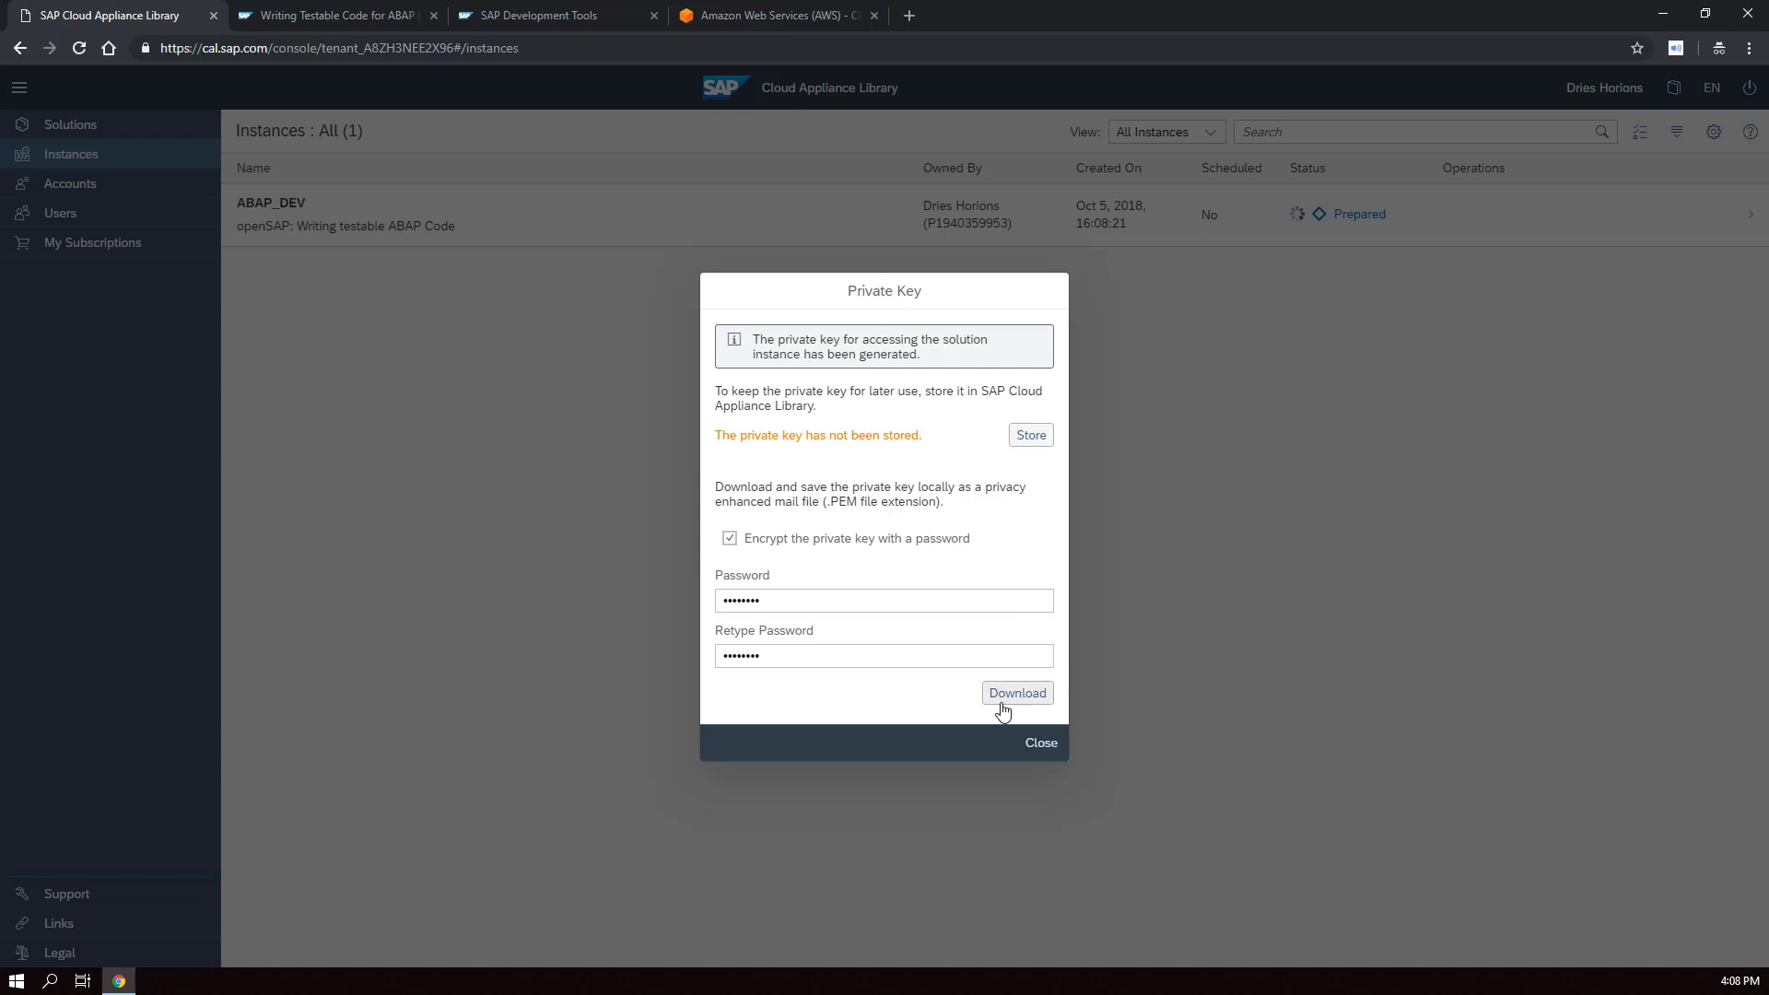
left_click(1006, 700)
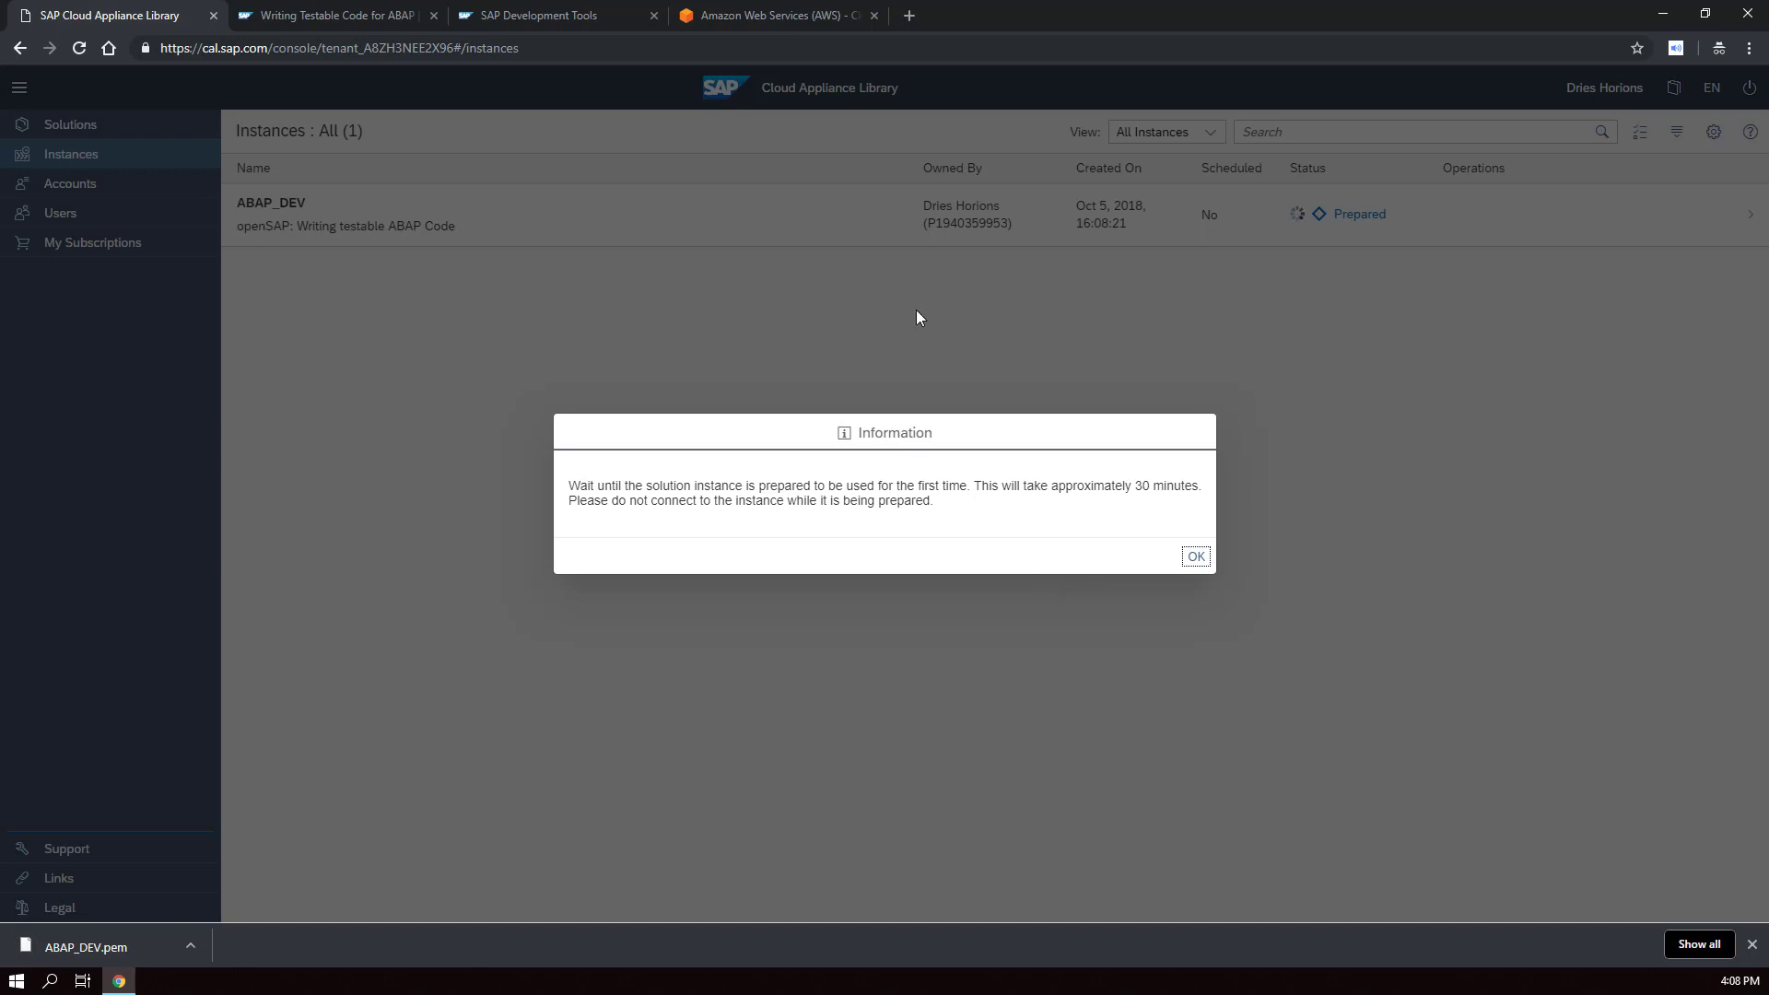
left_click(1194, 558)
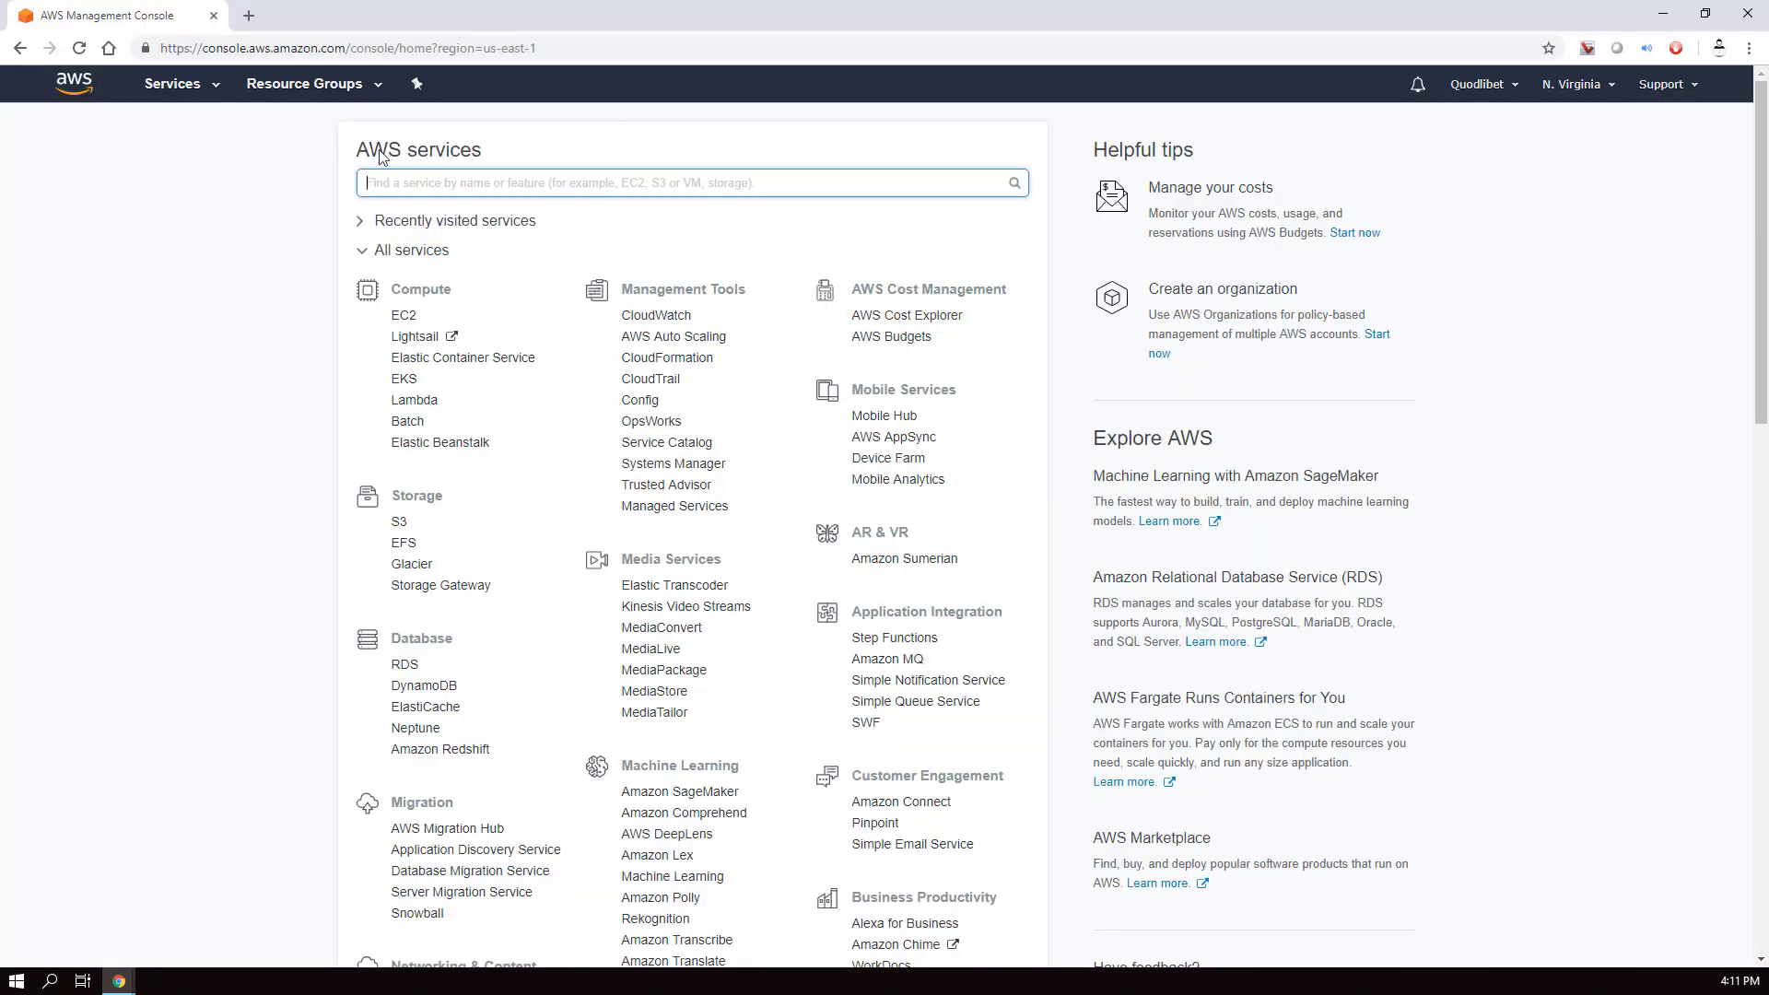
- Go to EC2 and list the running instances, showing both NPL instances
left_click(402, 316)
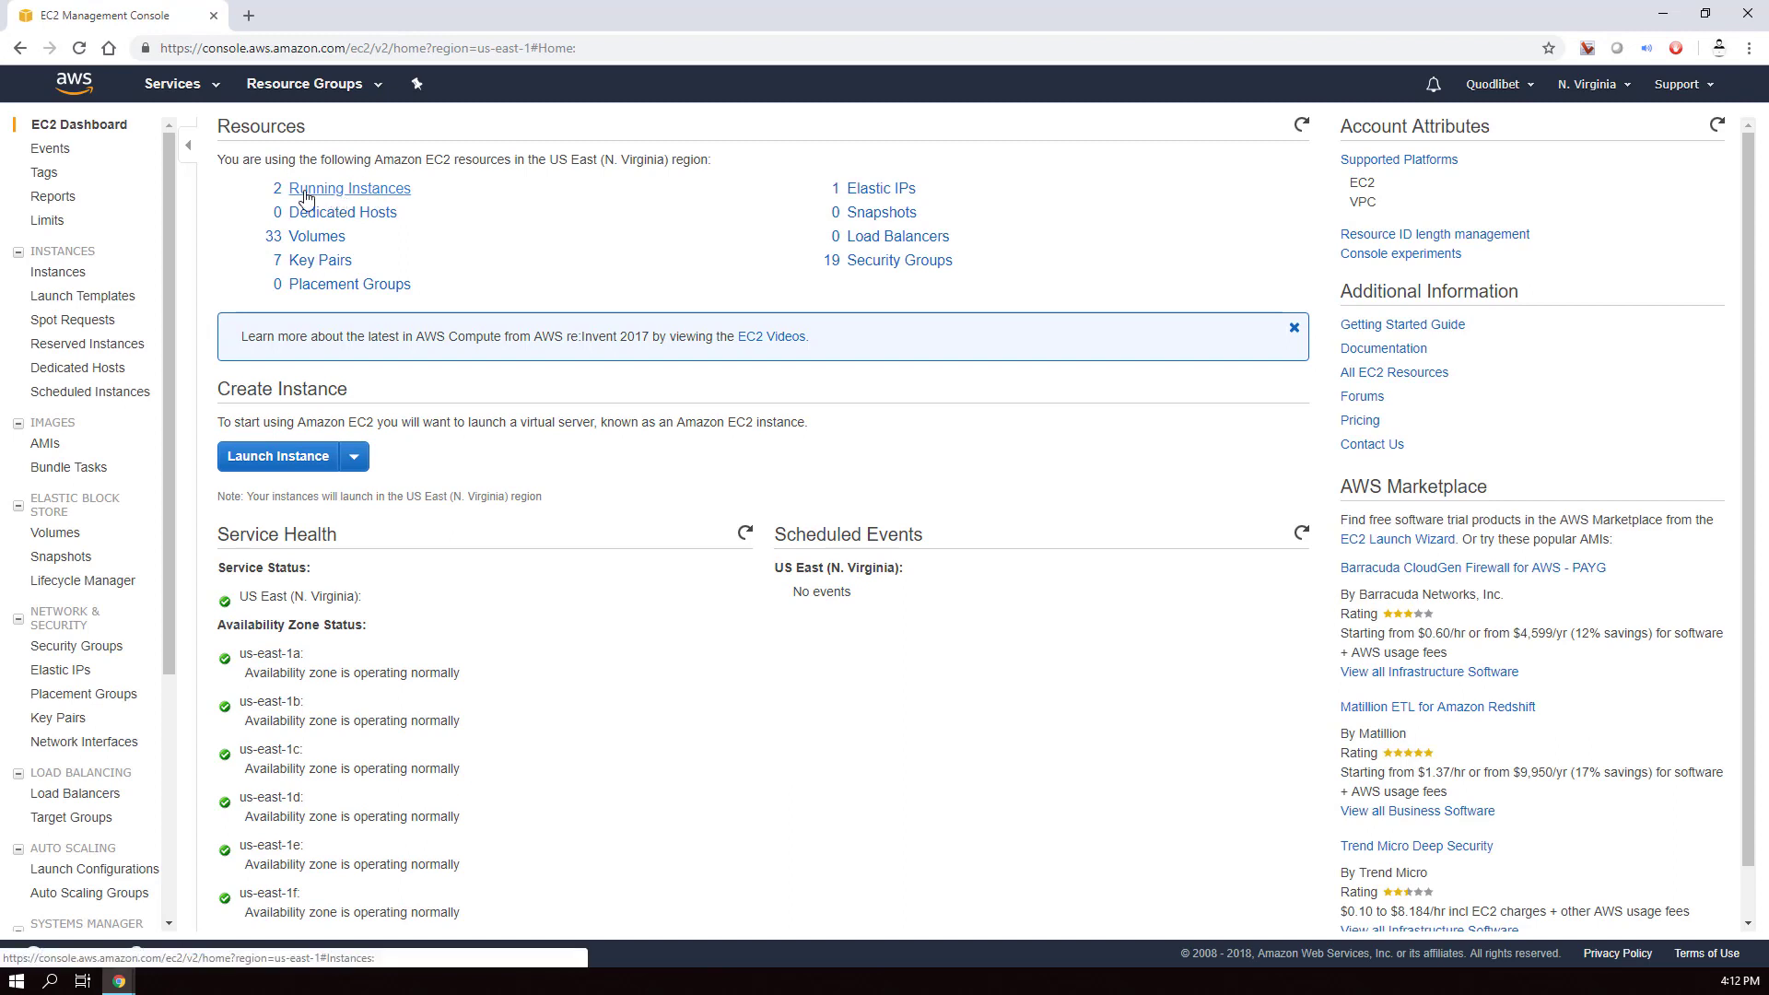
left_click(296, 194)
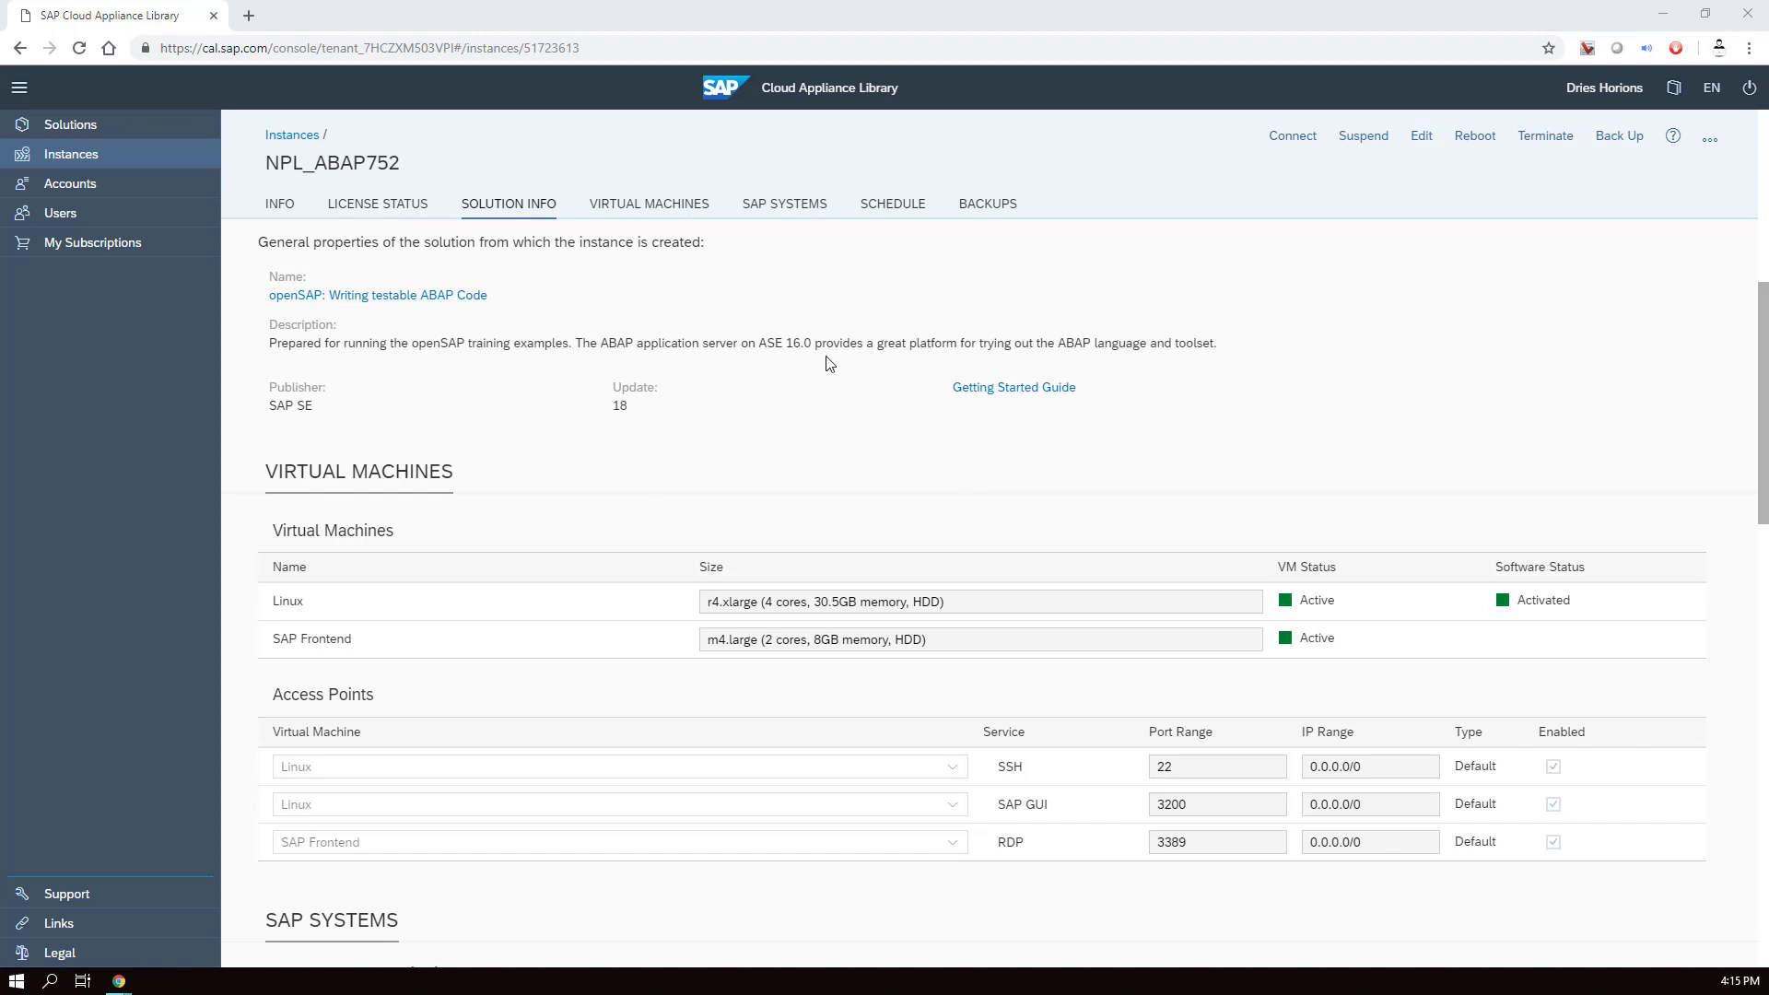
- Open the Getting Started Guide PDF and scroll to section 3, Licenses
left_click(1005, 388)
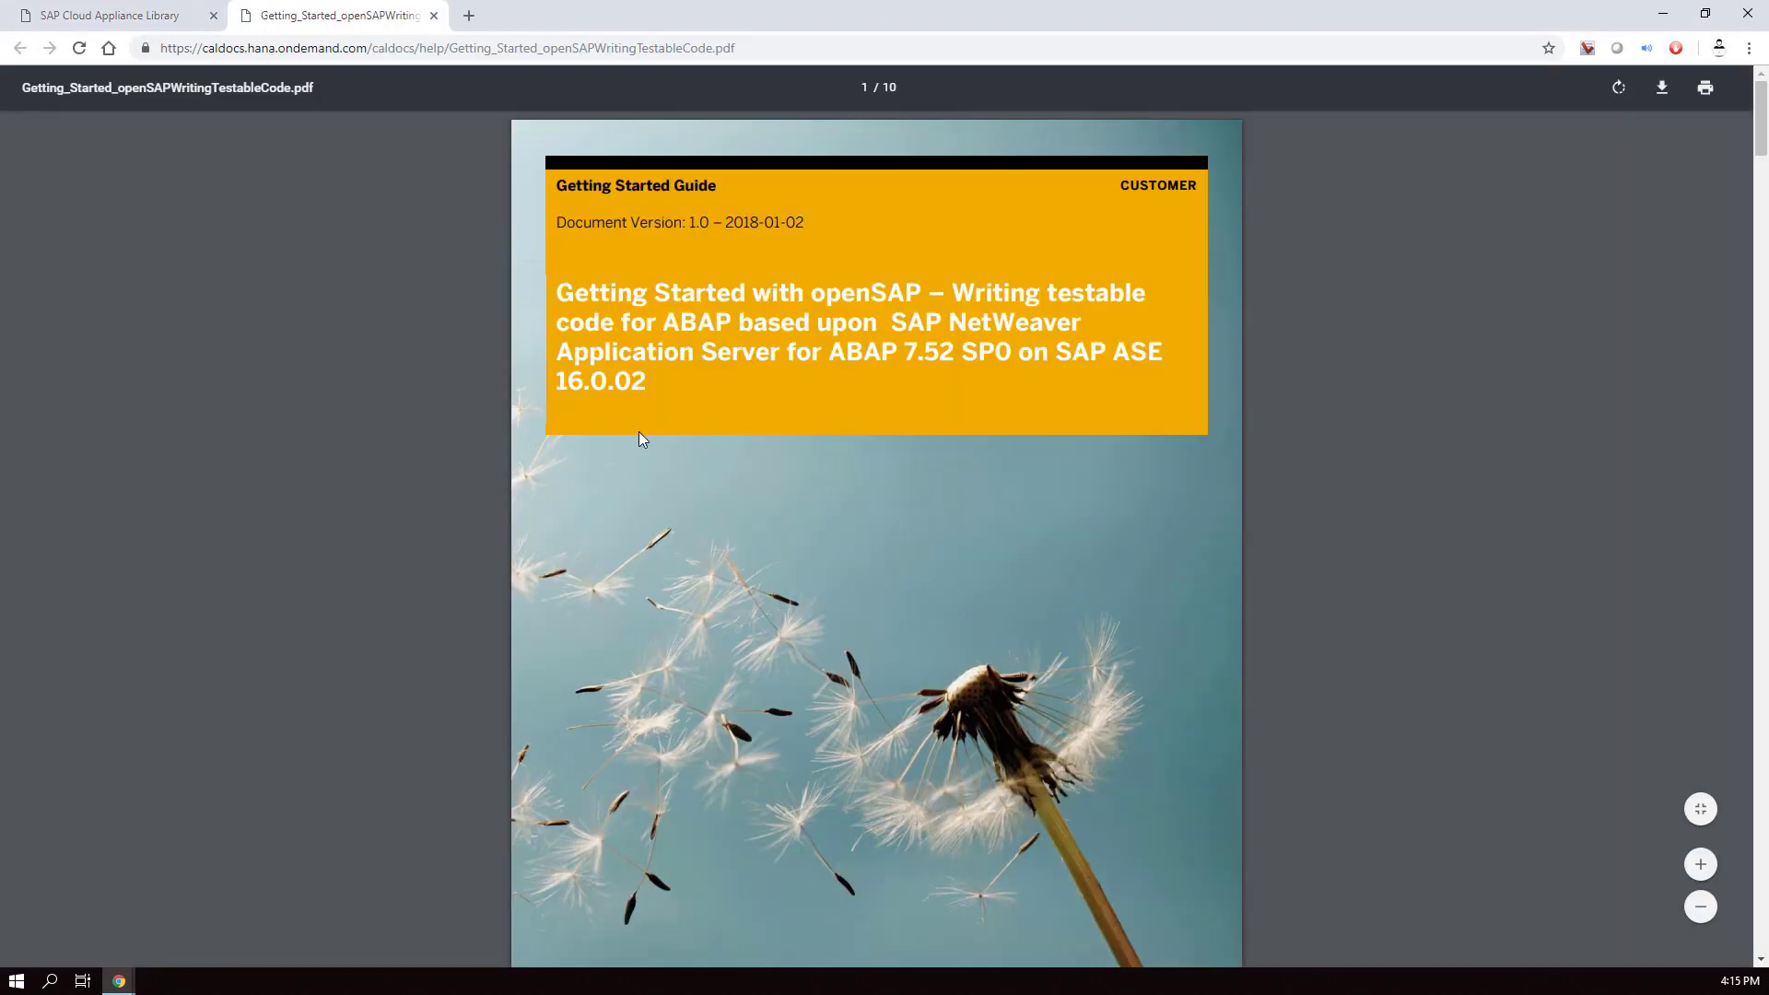
scroll(642, 440, "down", 10)
scroll(642, 439, "down", 15)
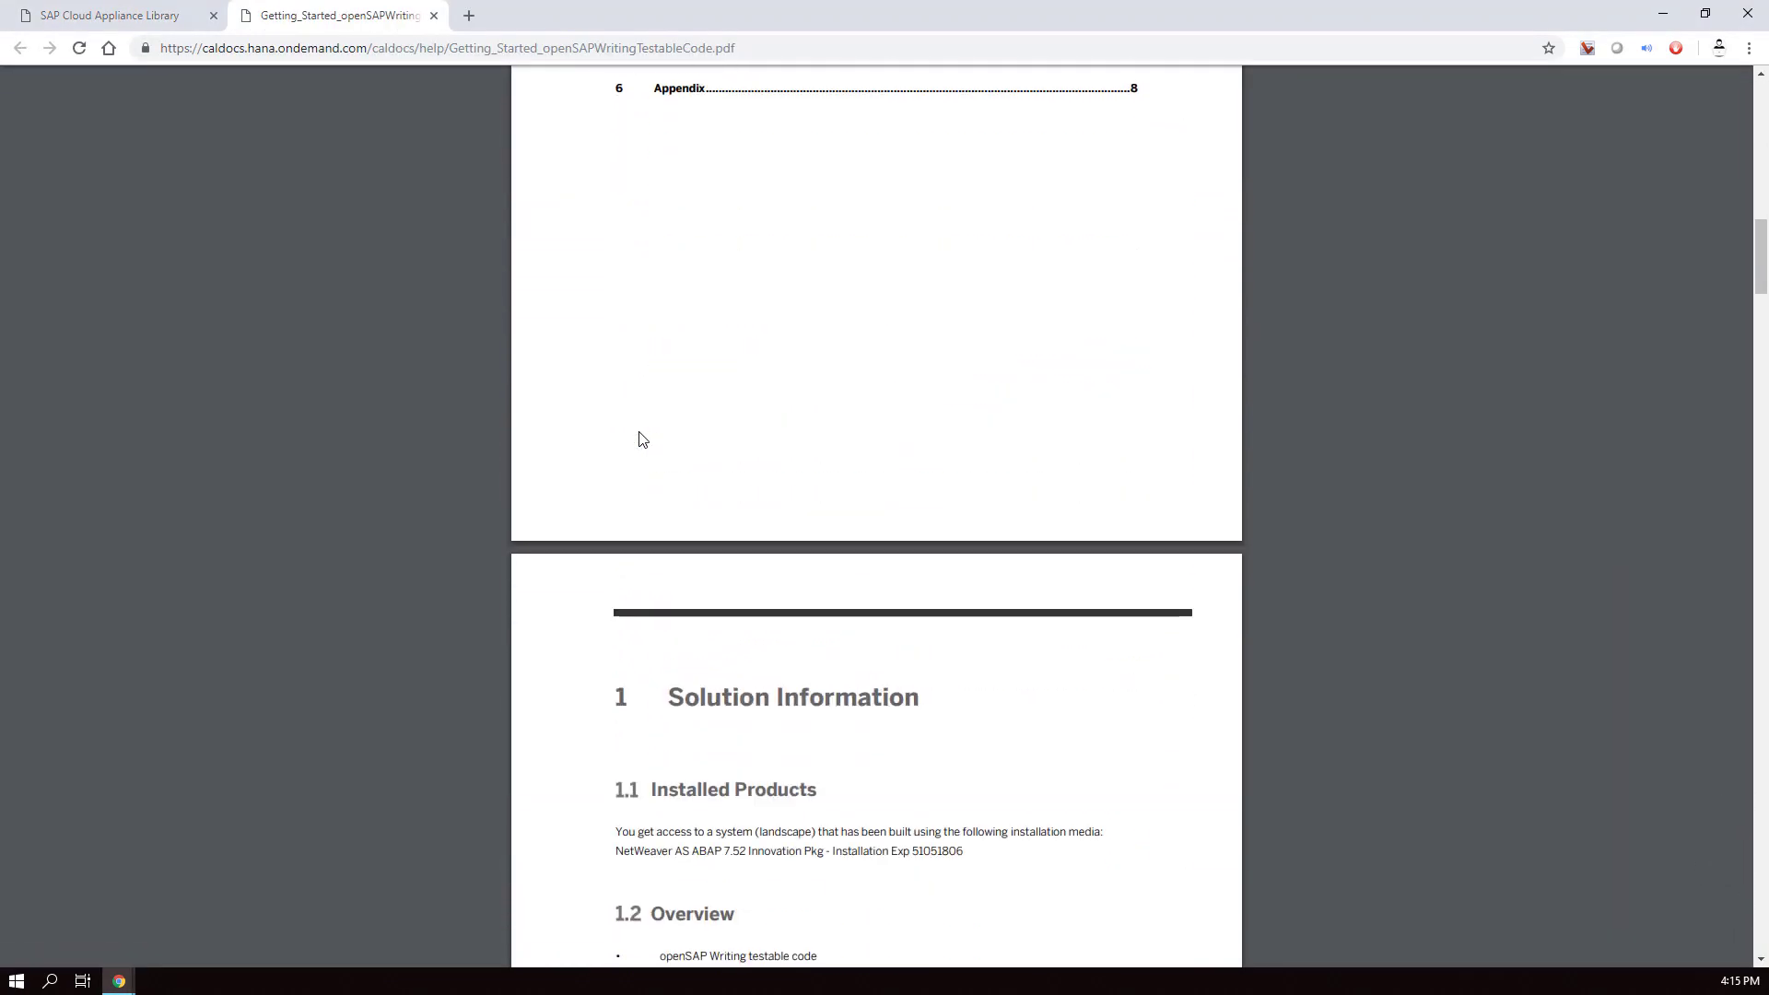
scroll(643, 440, "down", 2)
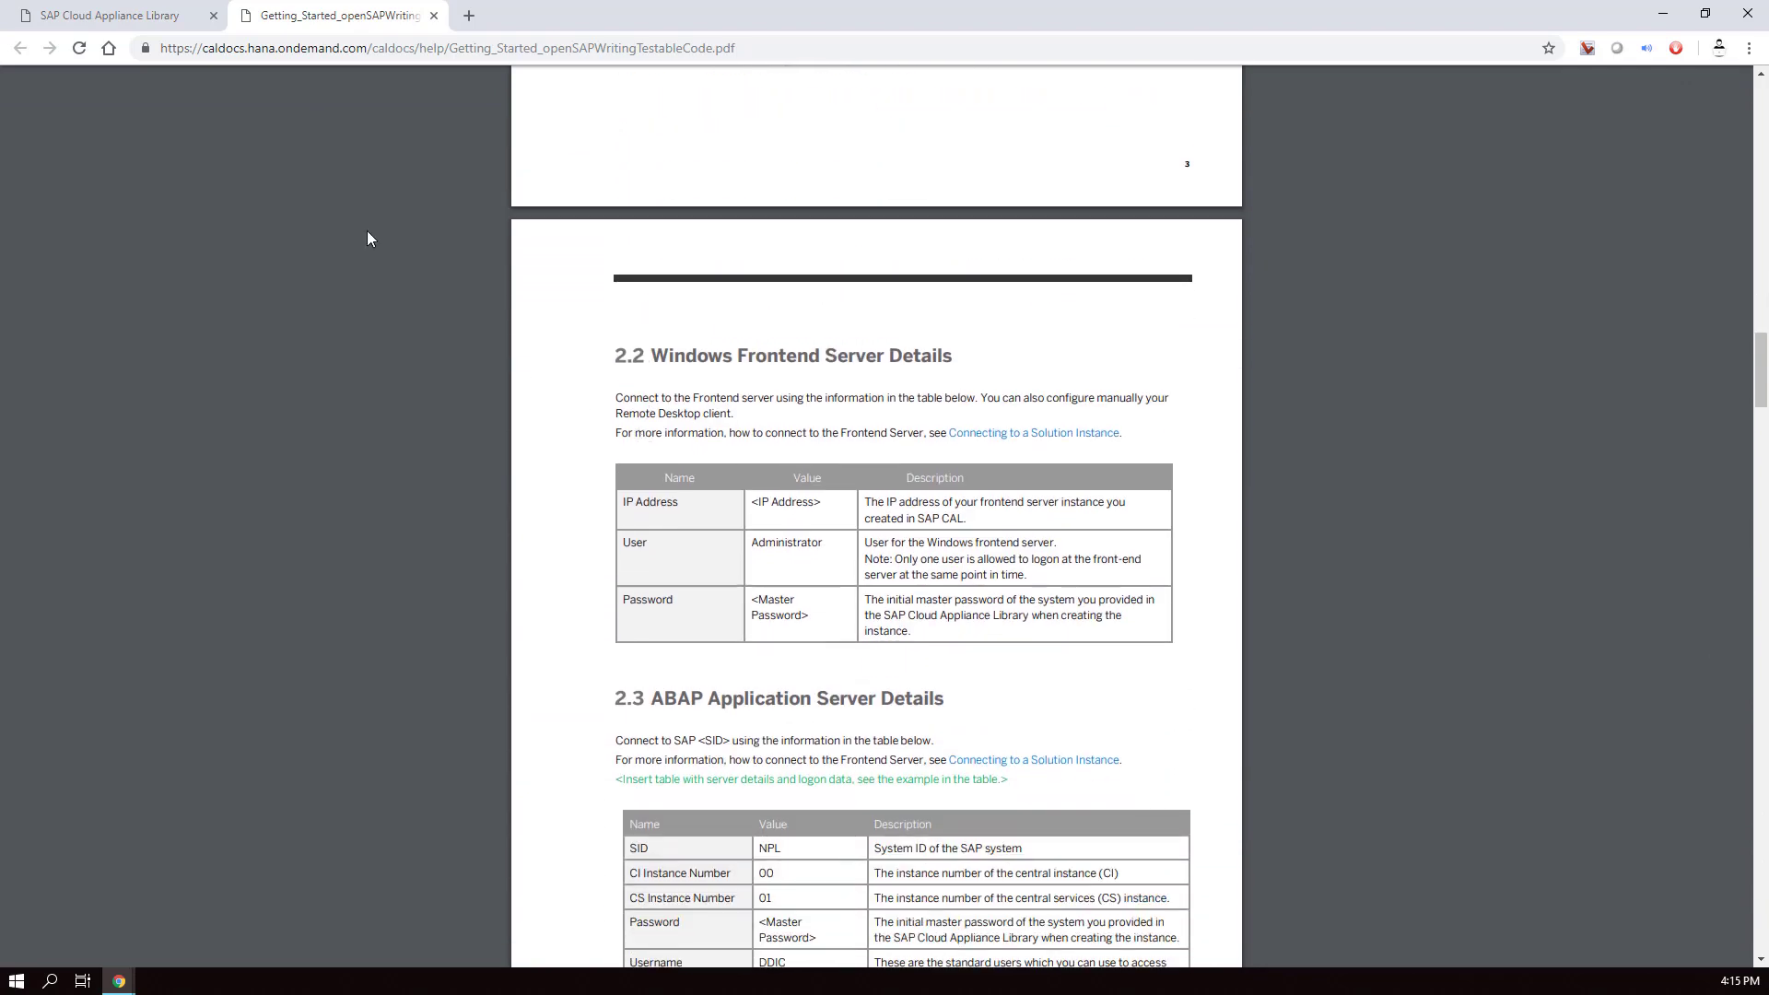
left_click(119, 981)
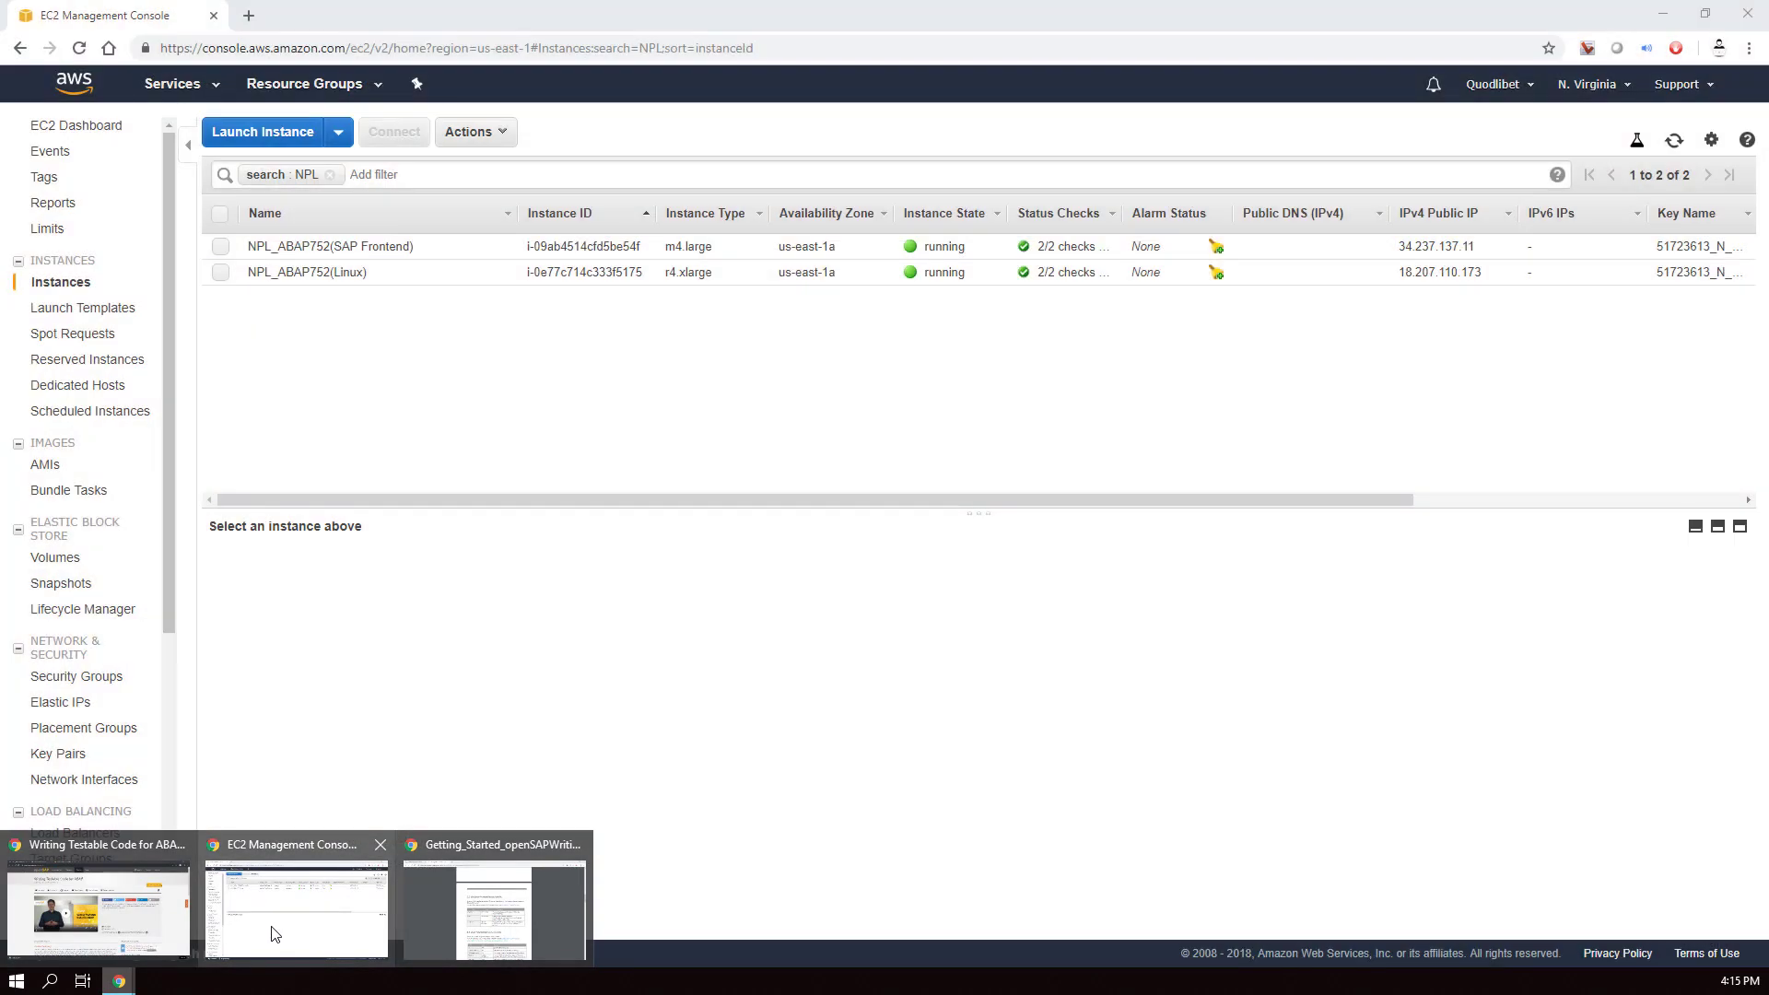
left_click(295, 912)
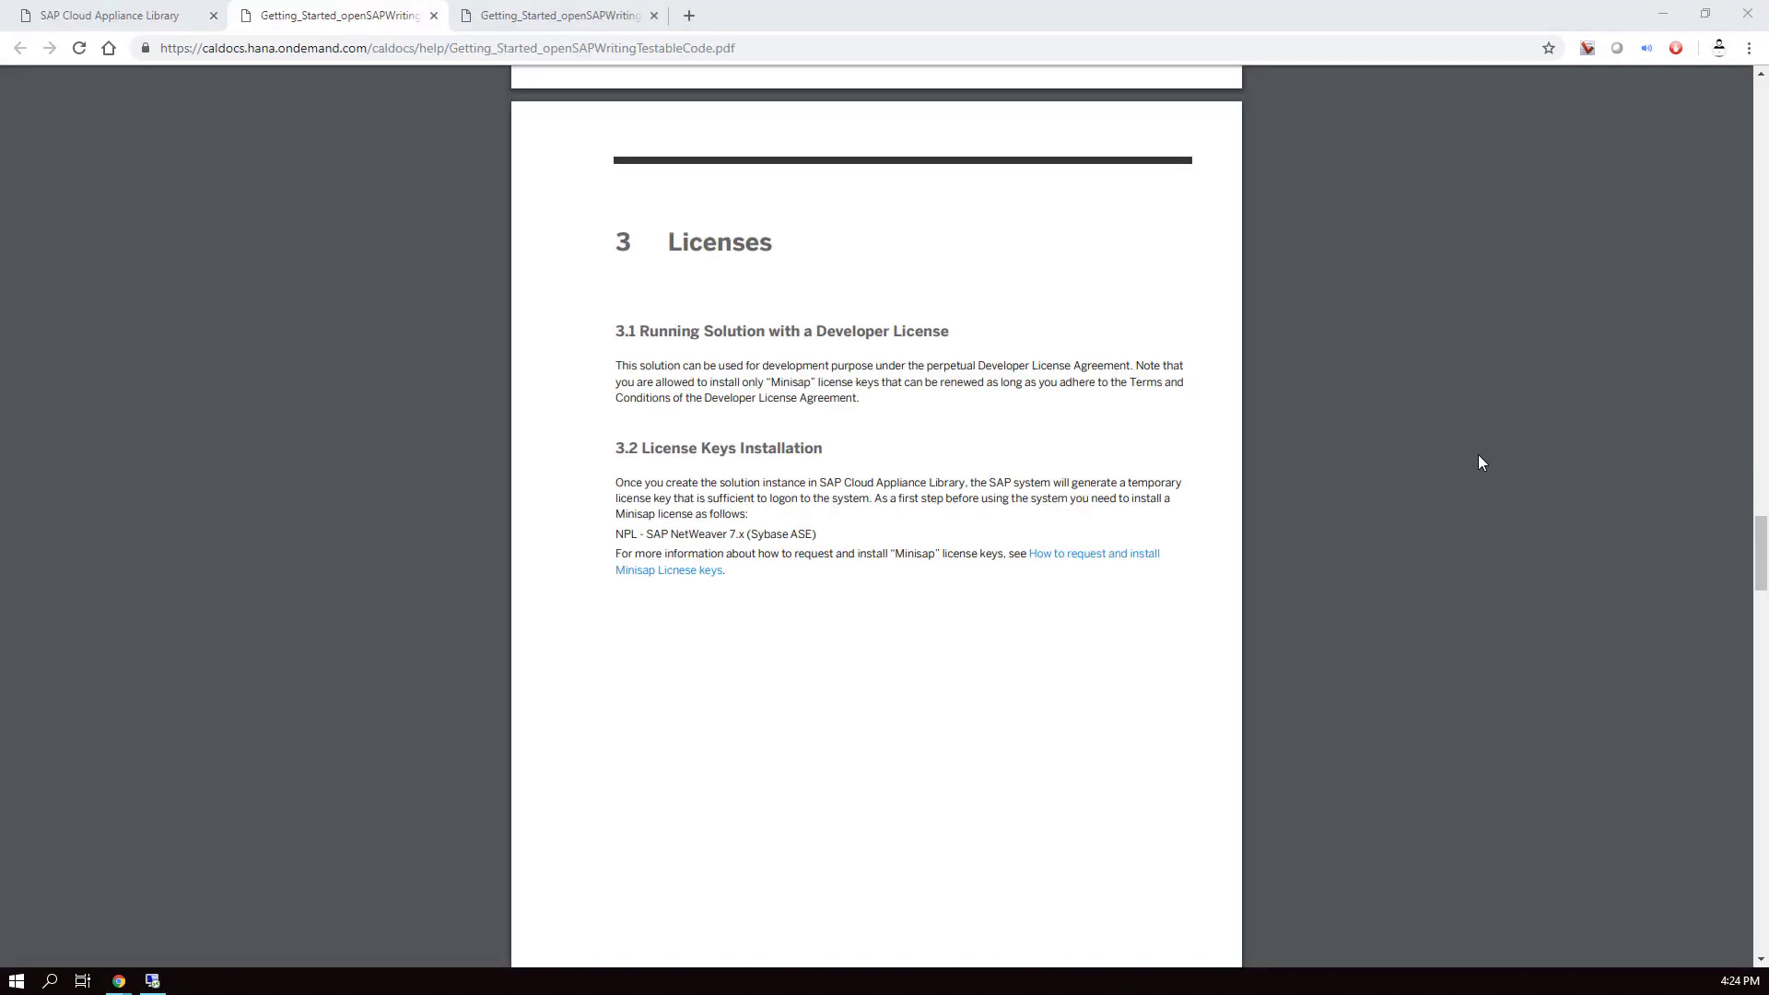
- Follow the Minisap license key how-to to the sap.com/minisap request page
left_click(1118, 564)
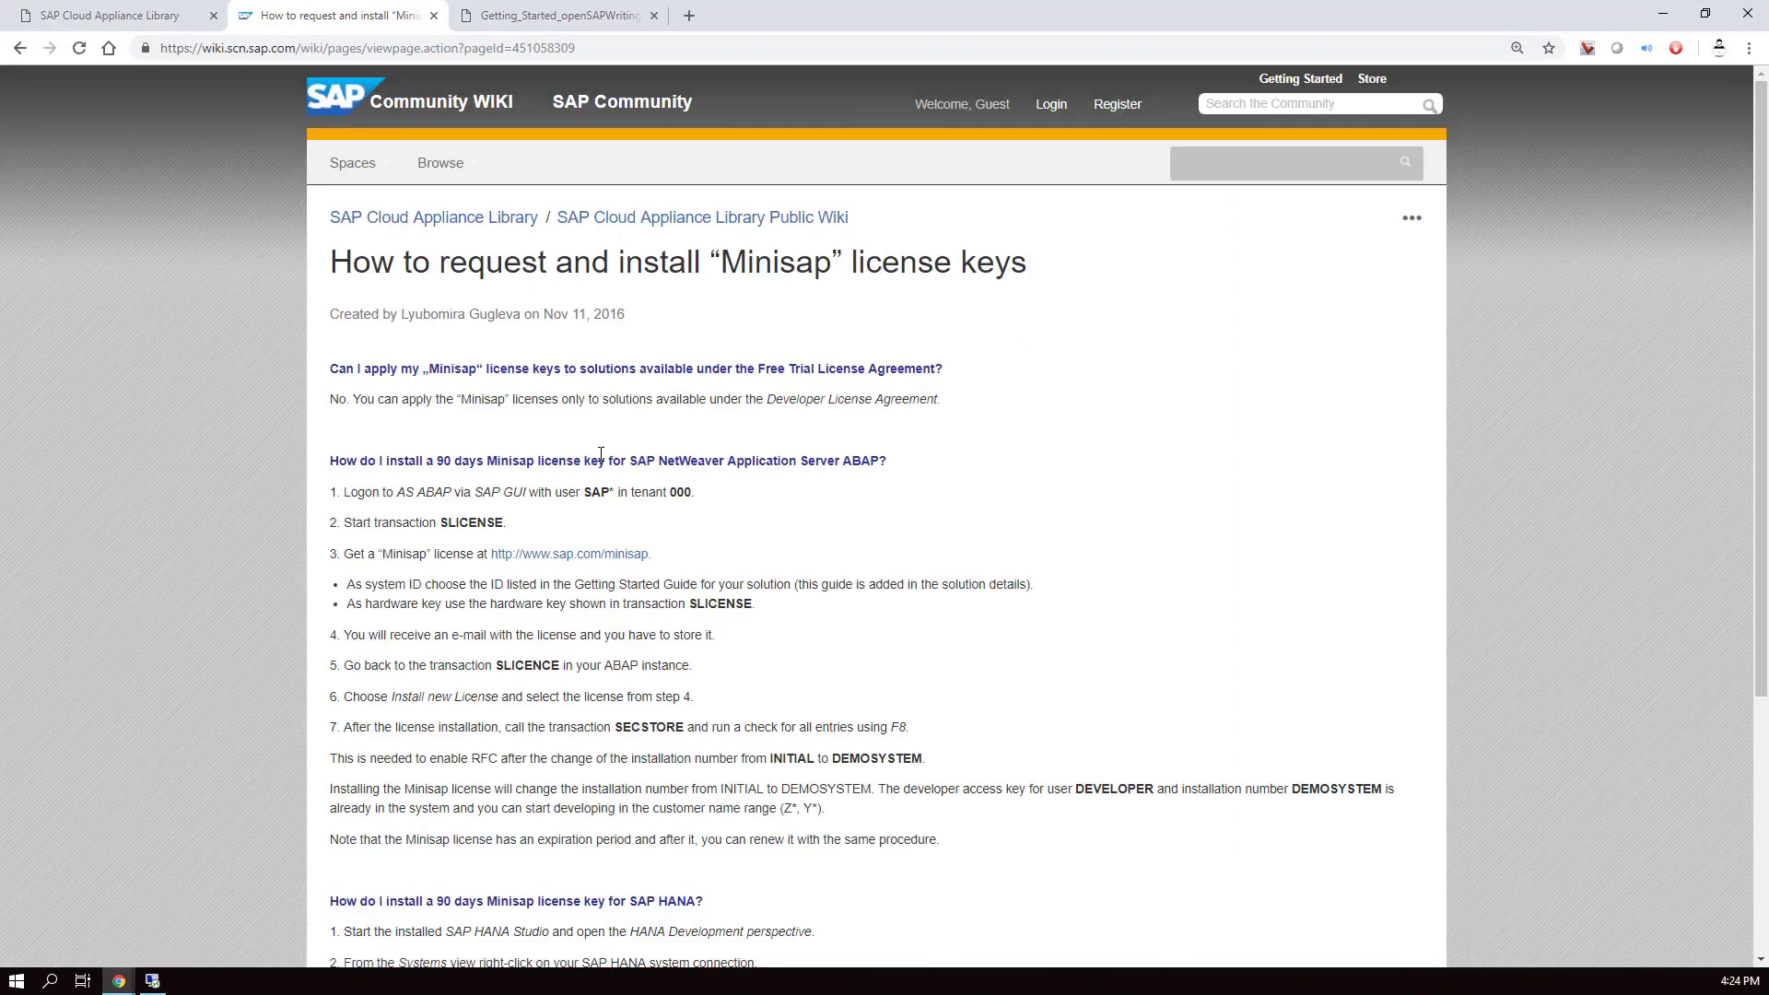
left_click(597, 557)
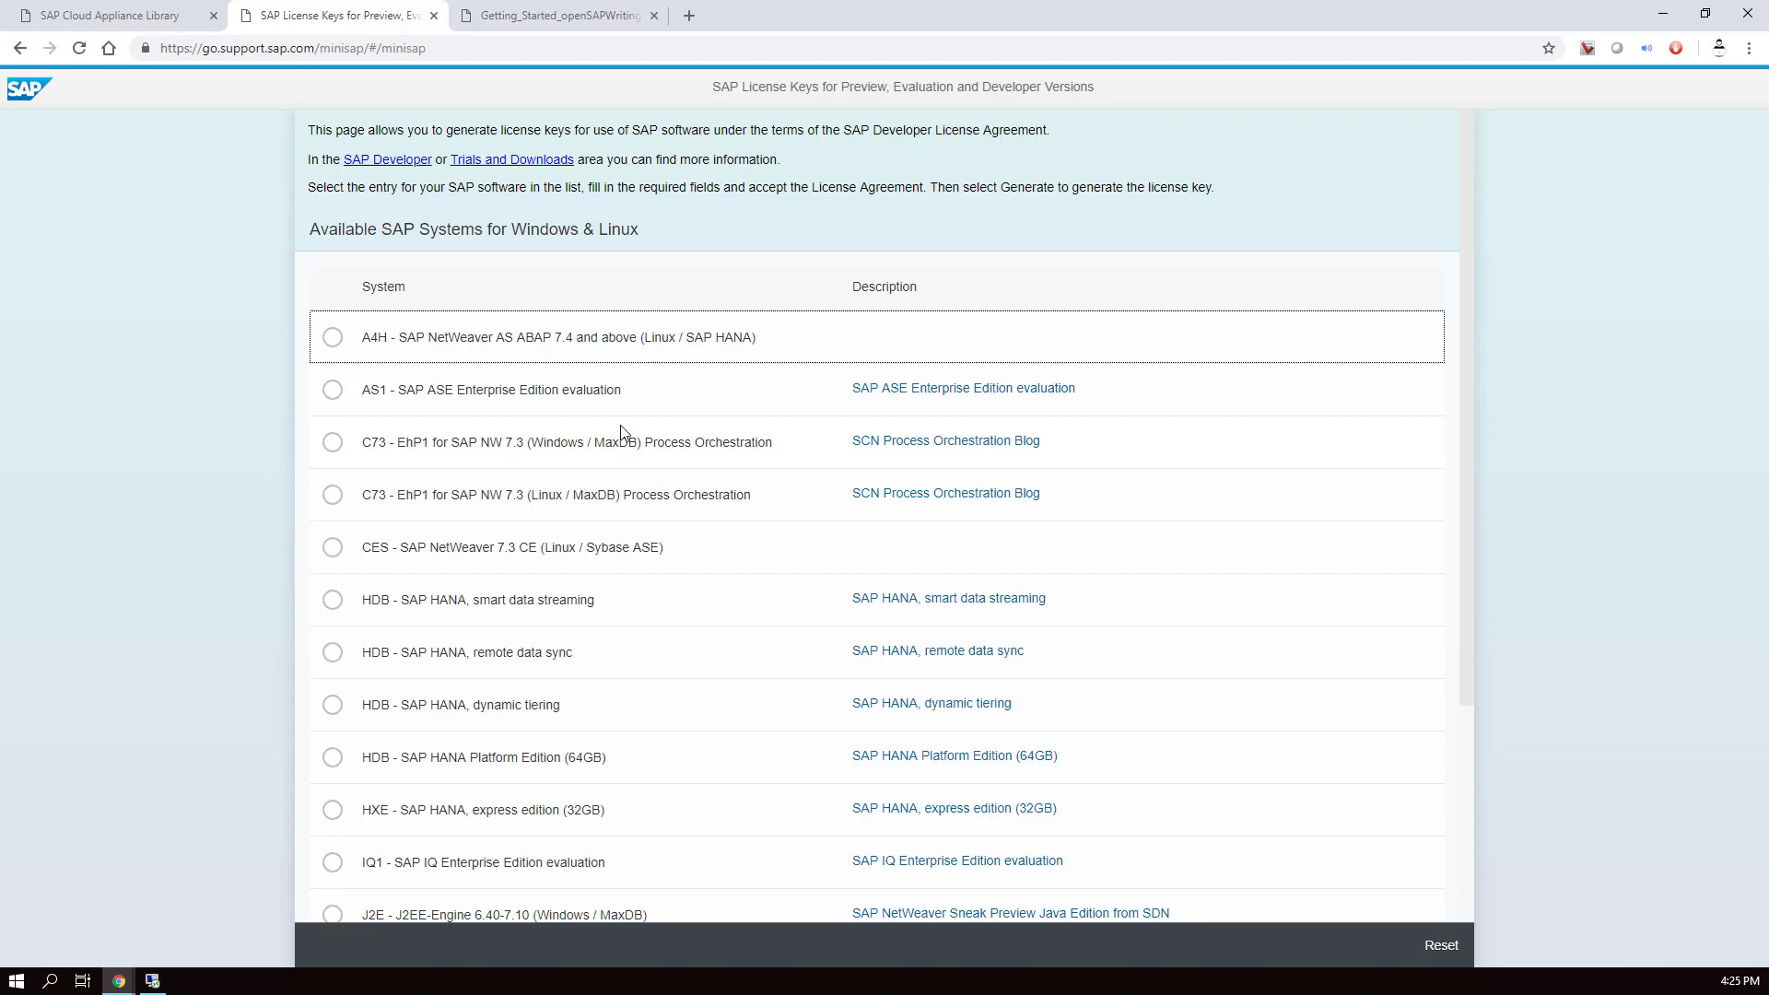
- Select NPL - SAP NetWeaver 7.x (Sybase ASE), salutation Mr, and accept the license agreement
scroll(622, 433, "down", 3)
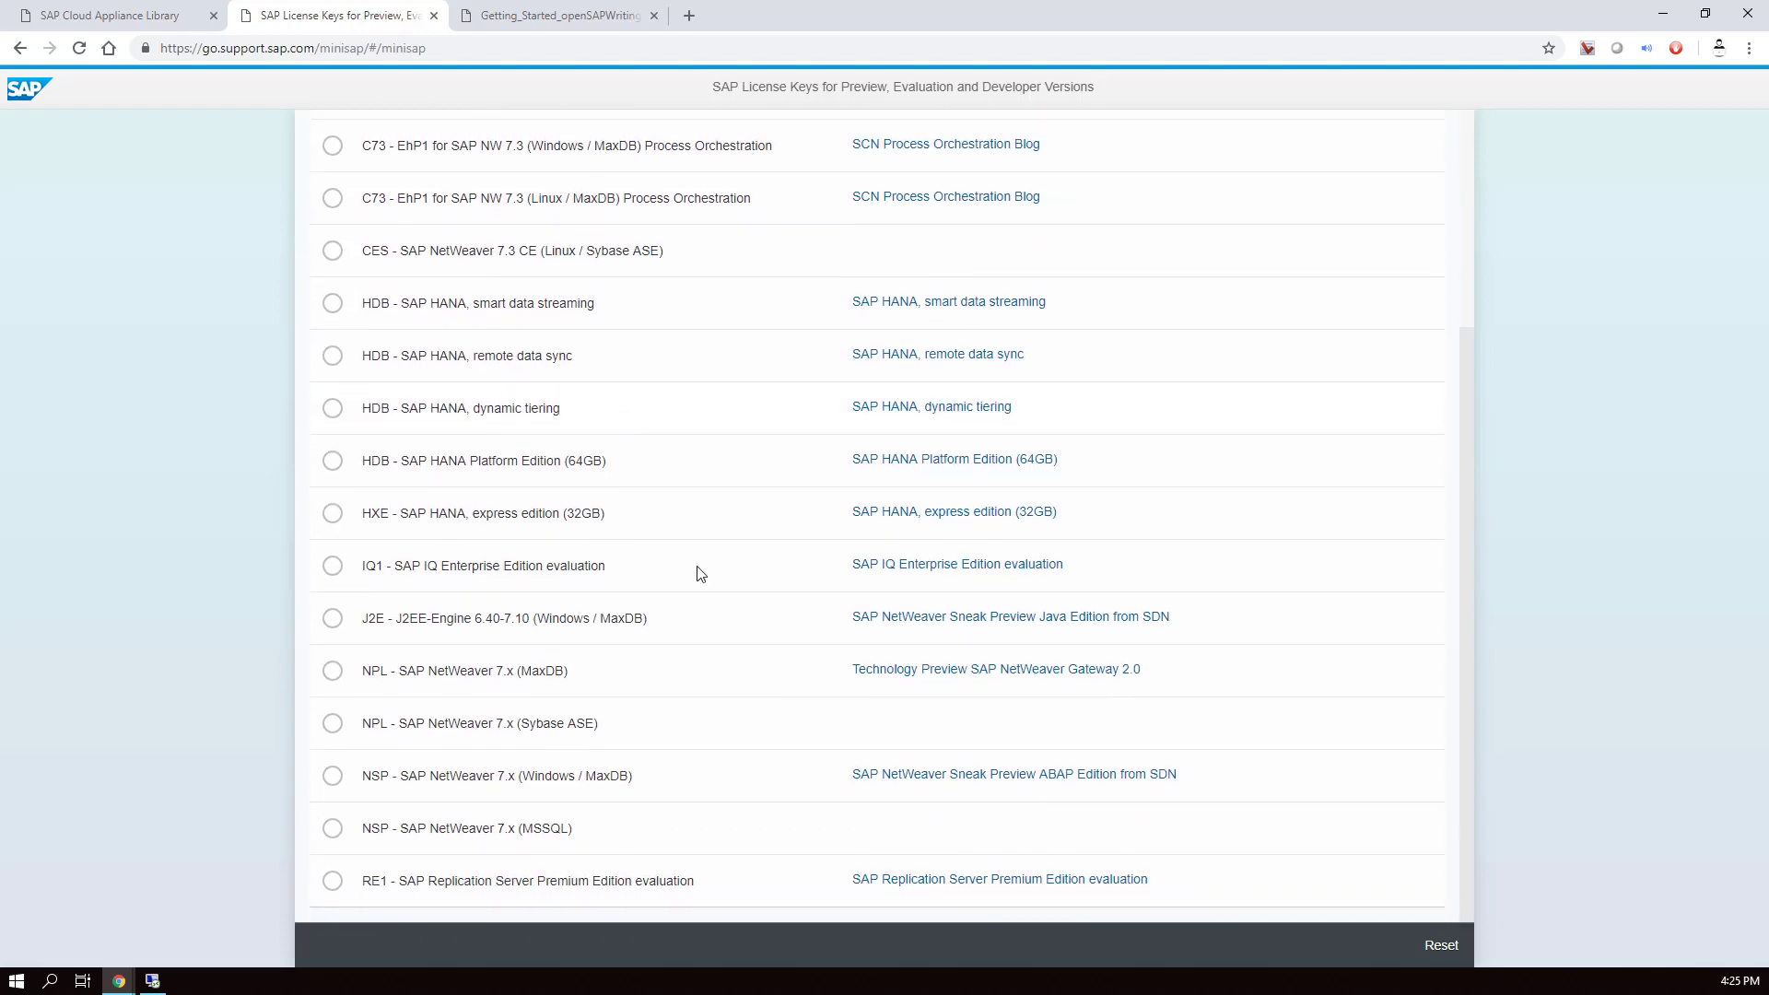
left_click(491, 728)
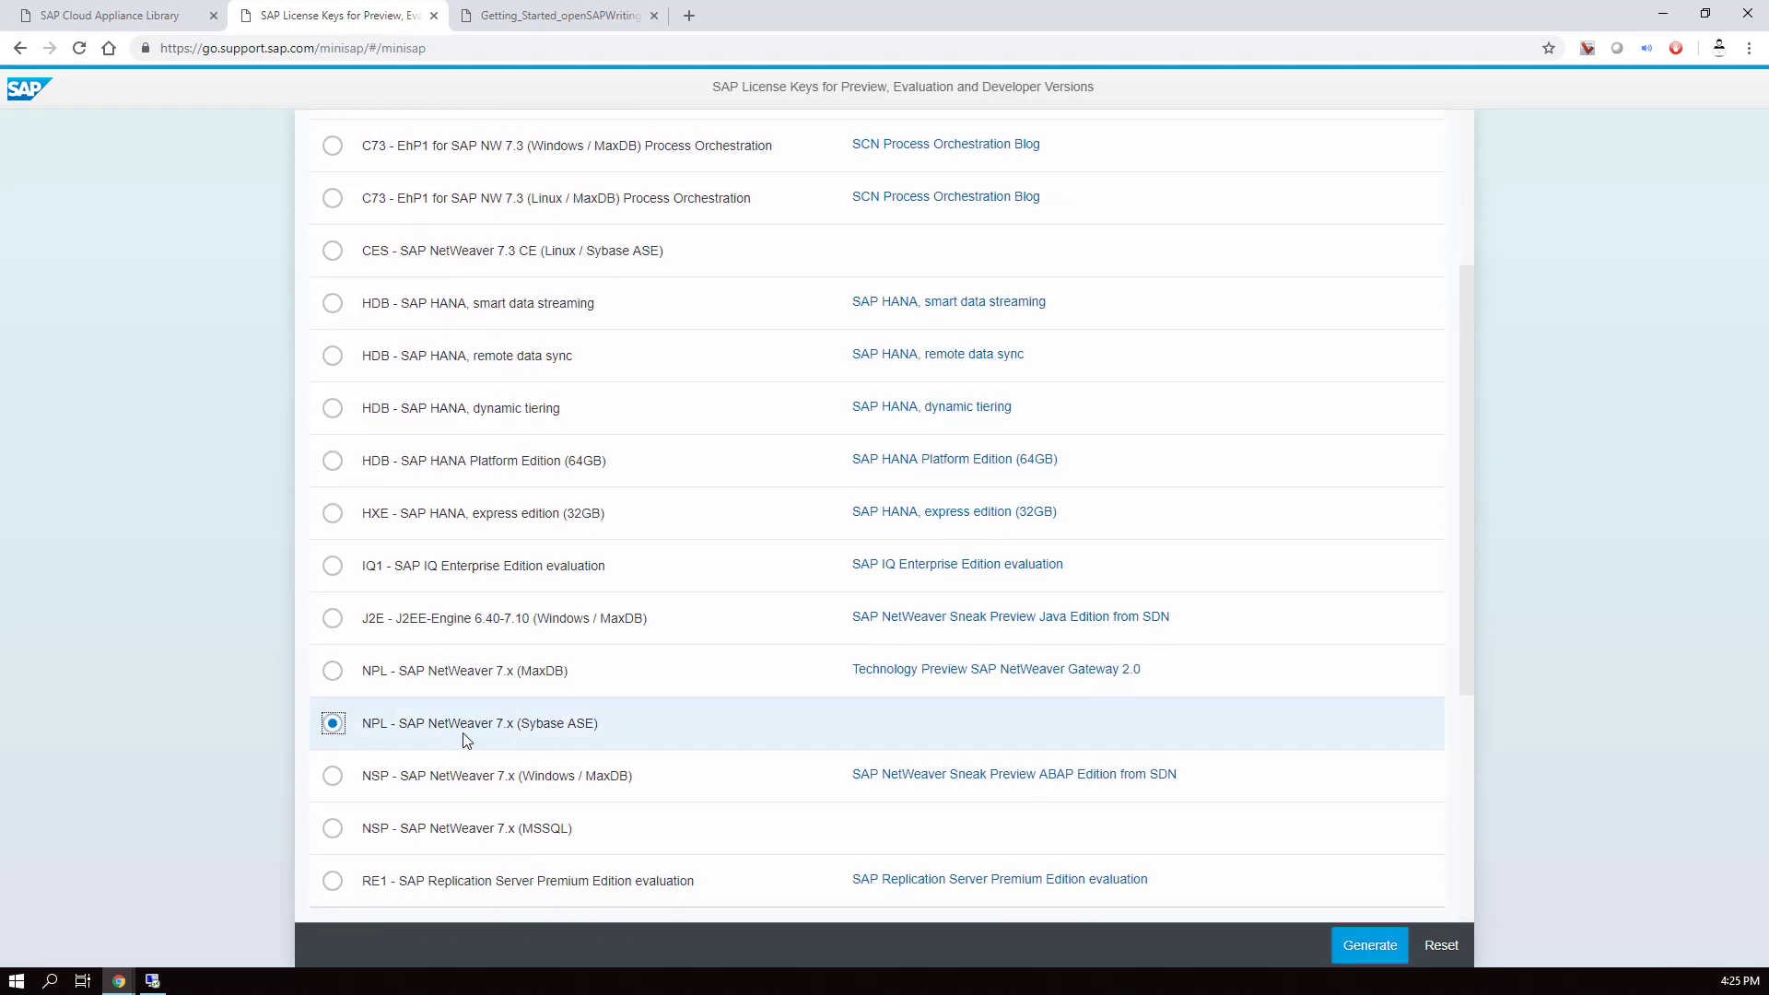
scroll(343, 728, "down", 3)
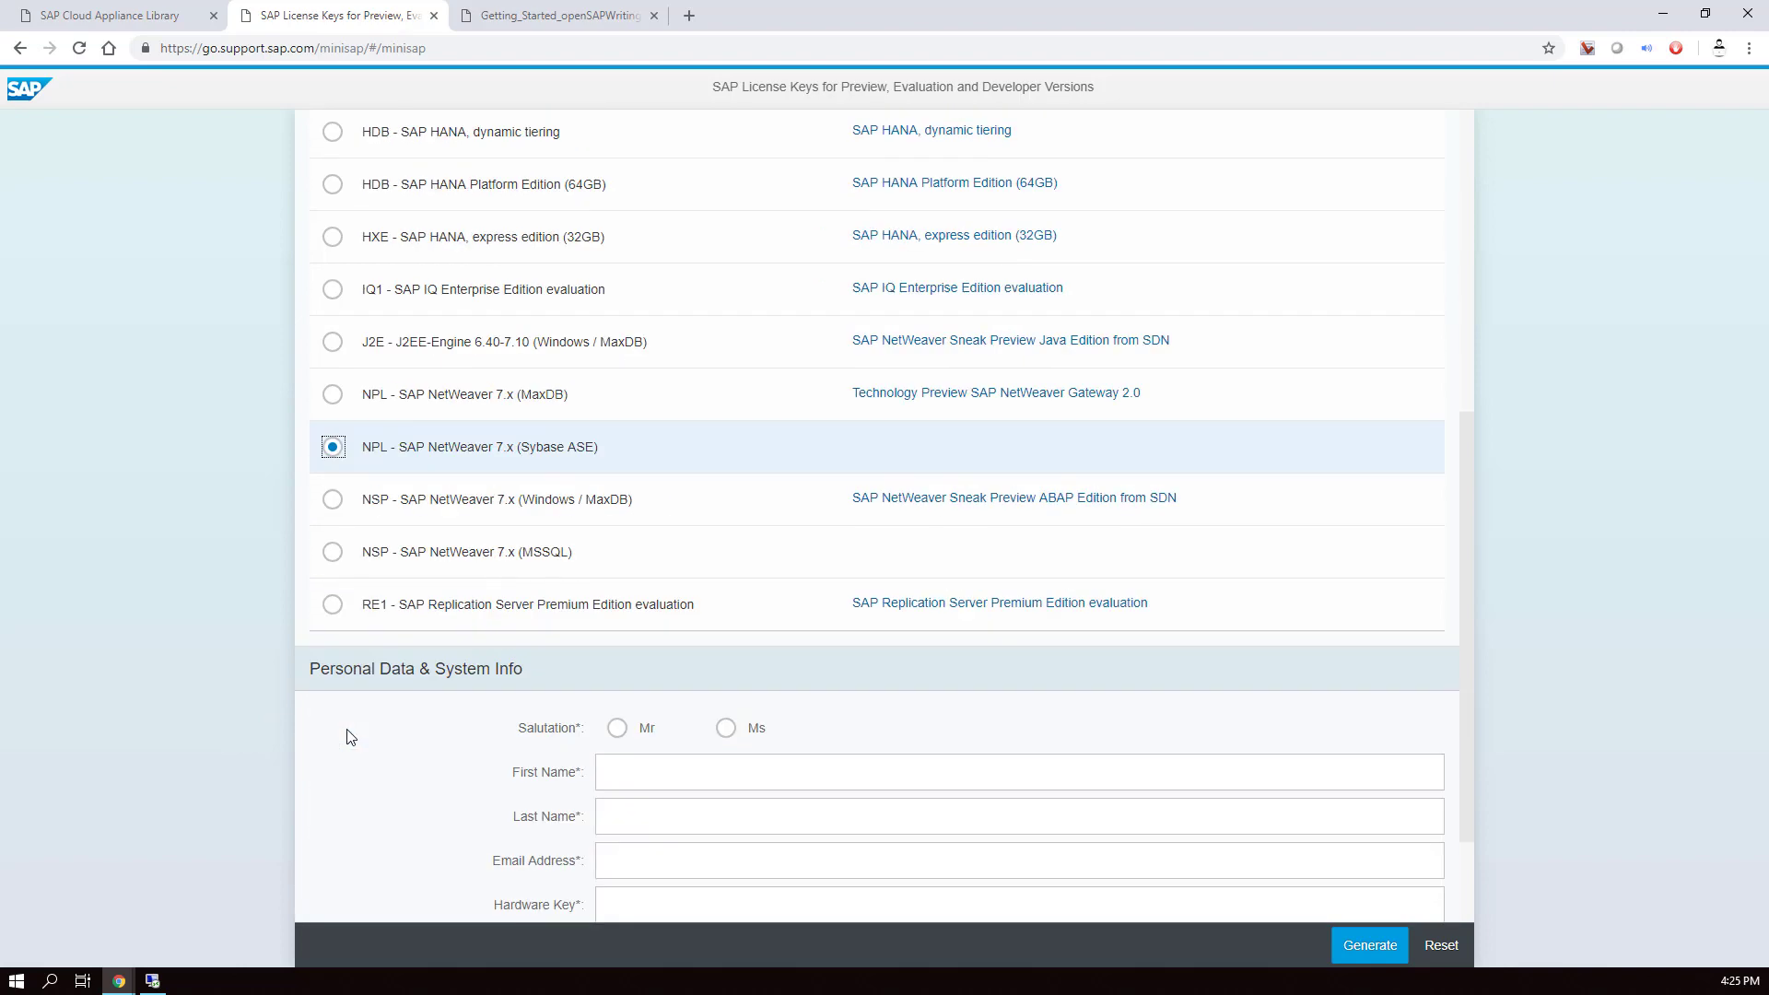
scroll(545, 650, "down", 2)
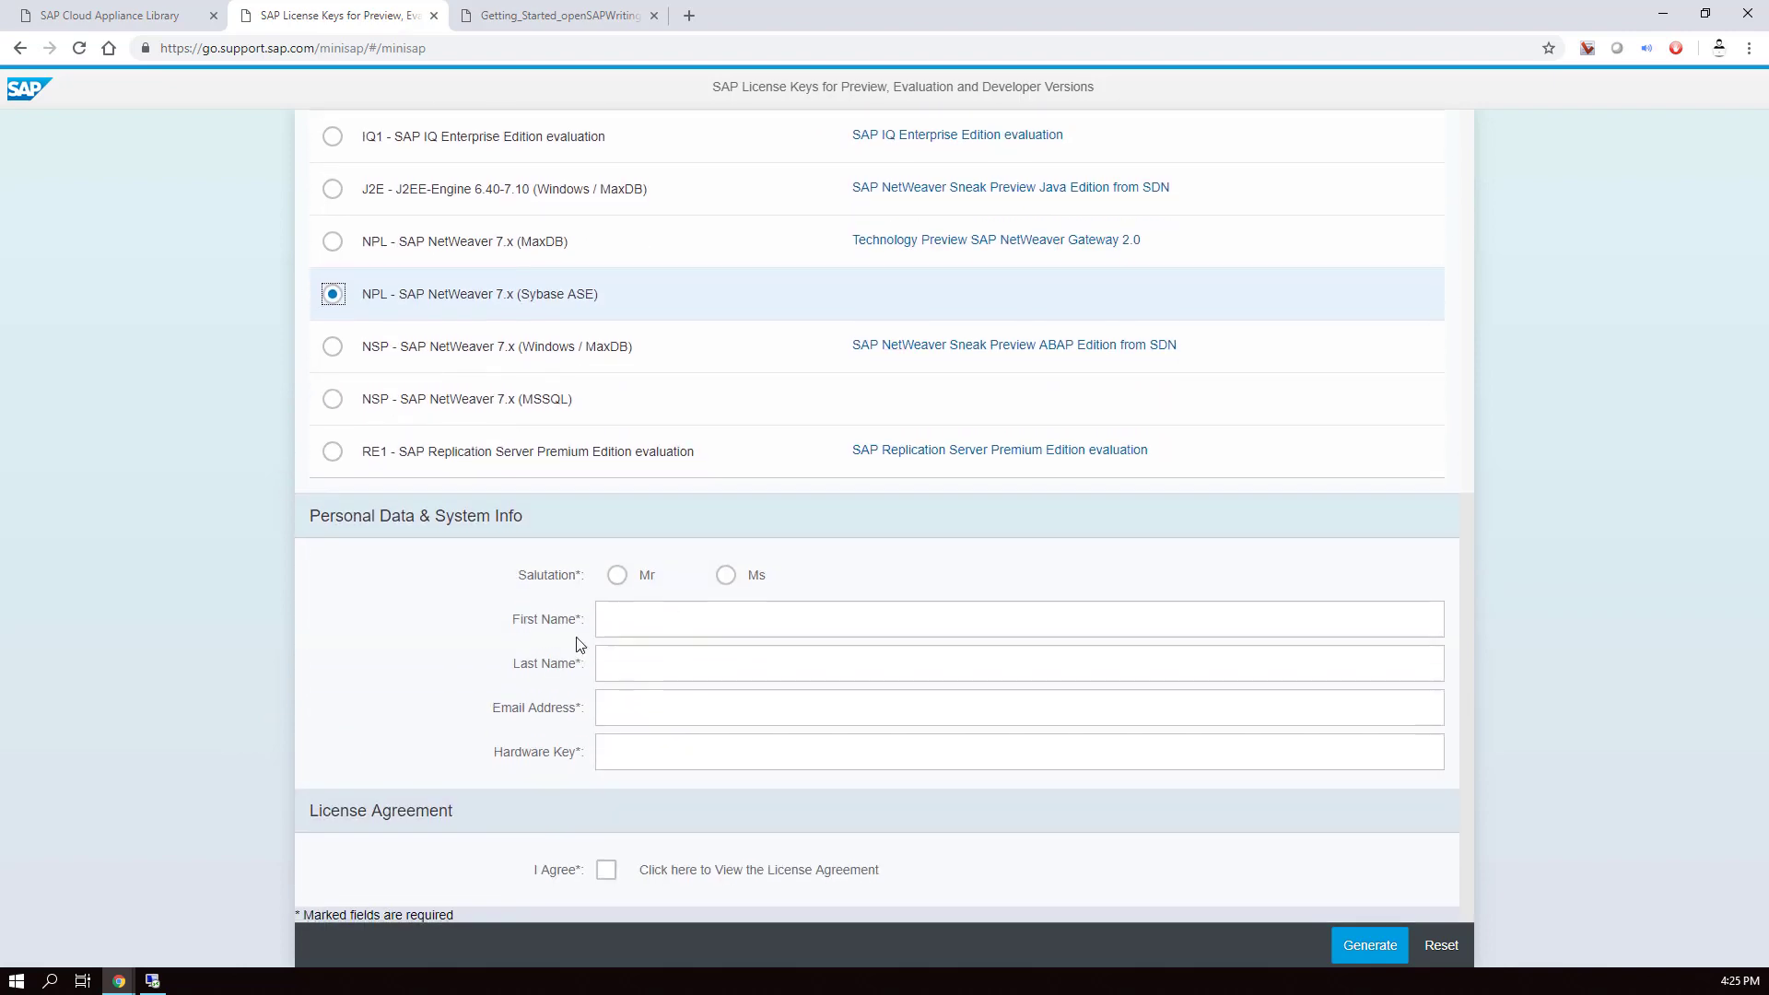
left_click(618, 576)
left_click(607, 870)
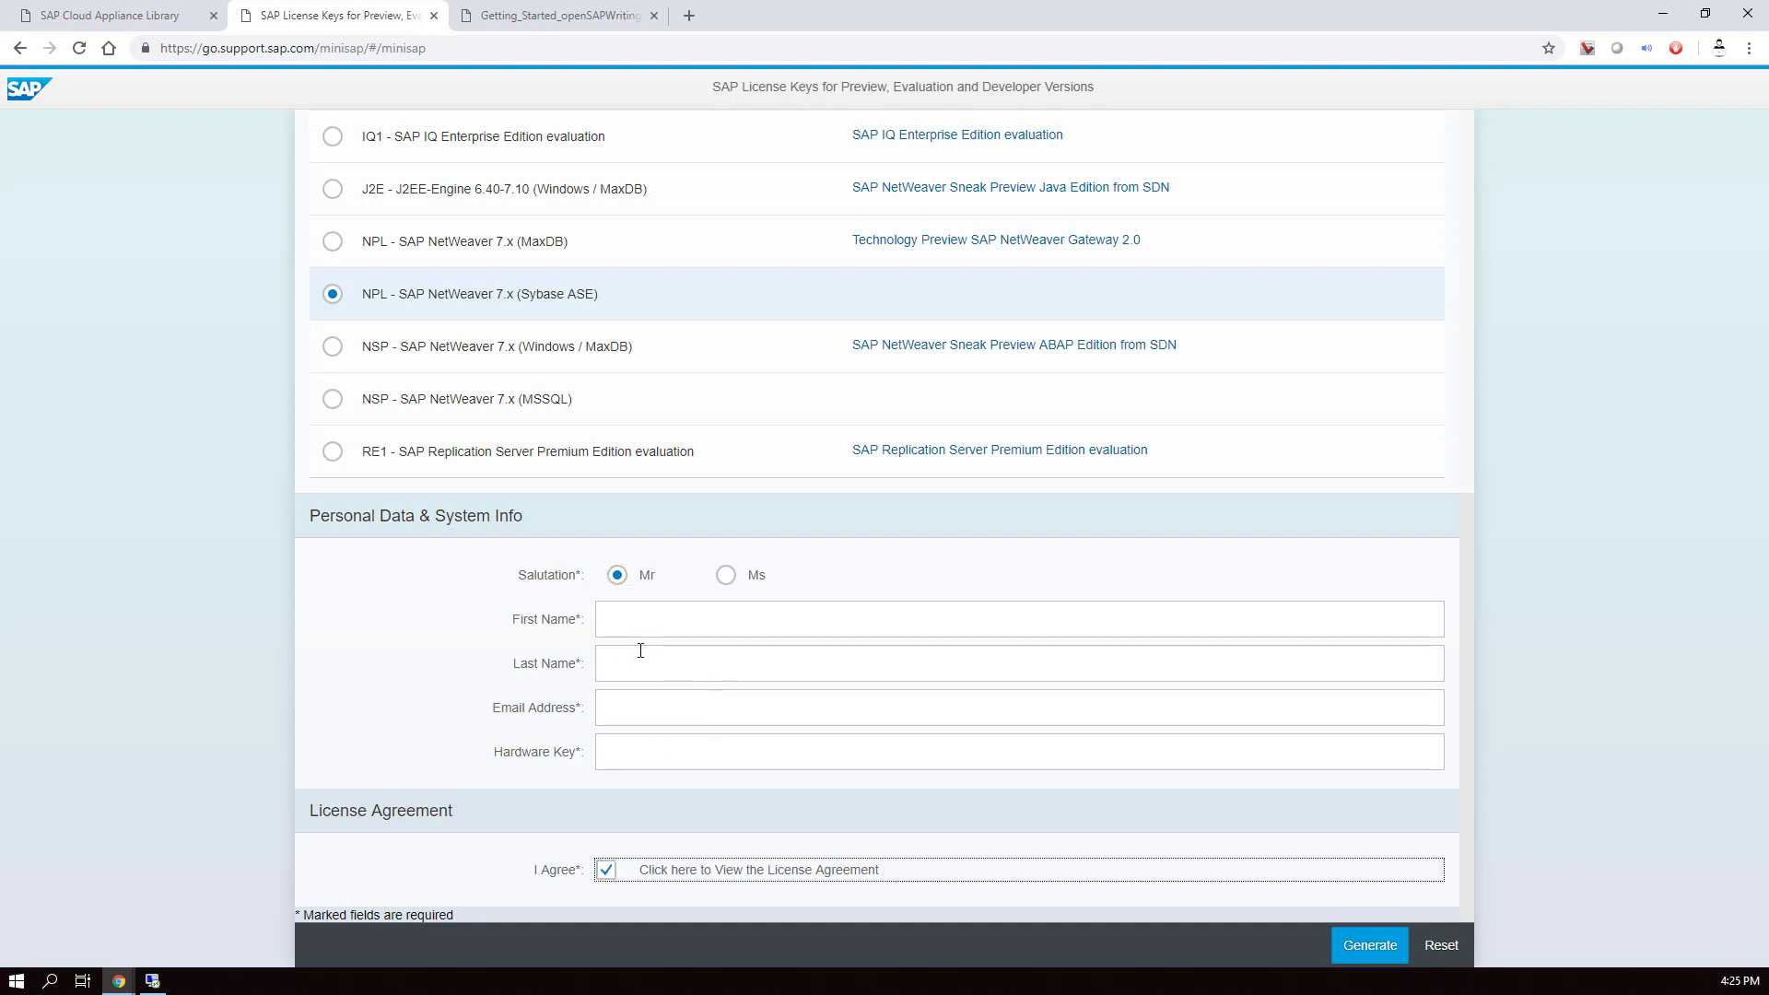
- Fill in the requester's first name, last name and e-mail address on the form
left_click(635, 619)
left_click(627, 730)
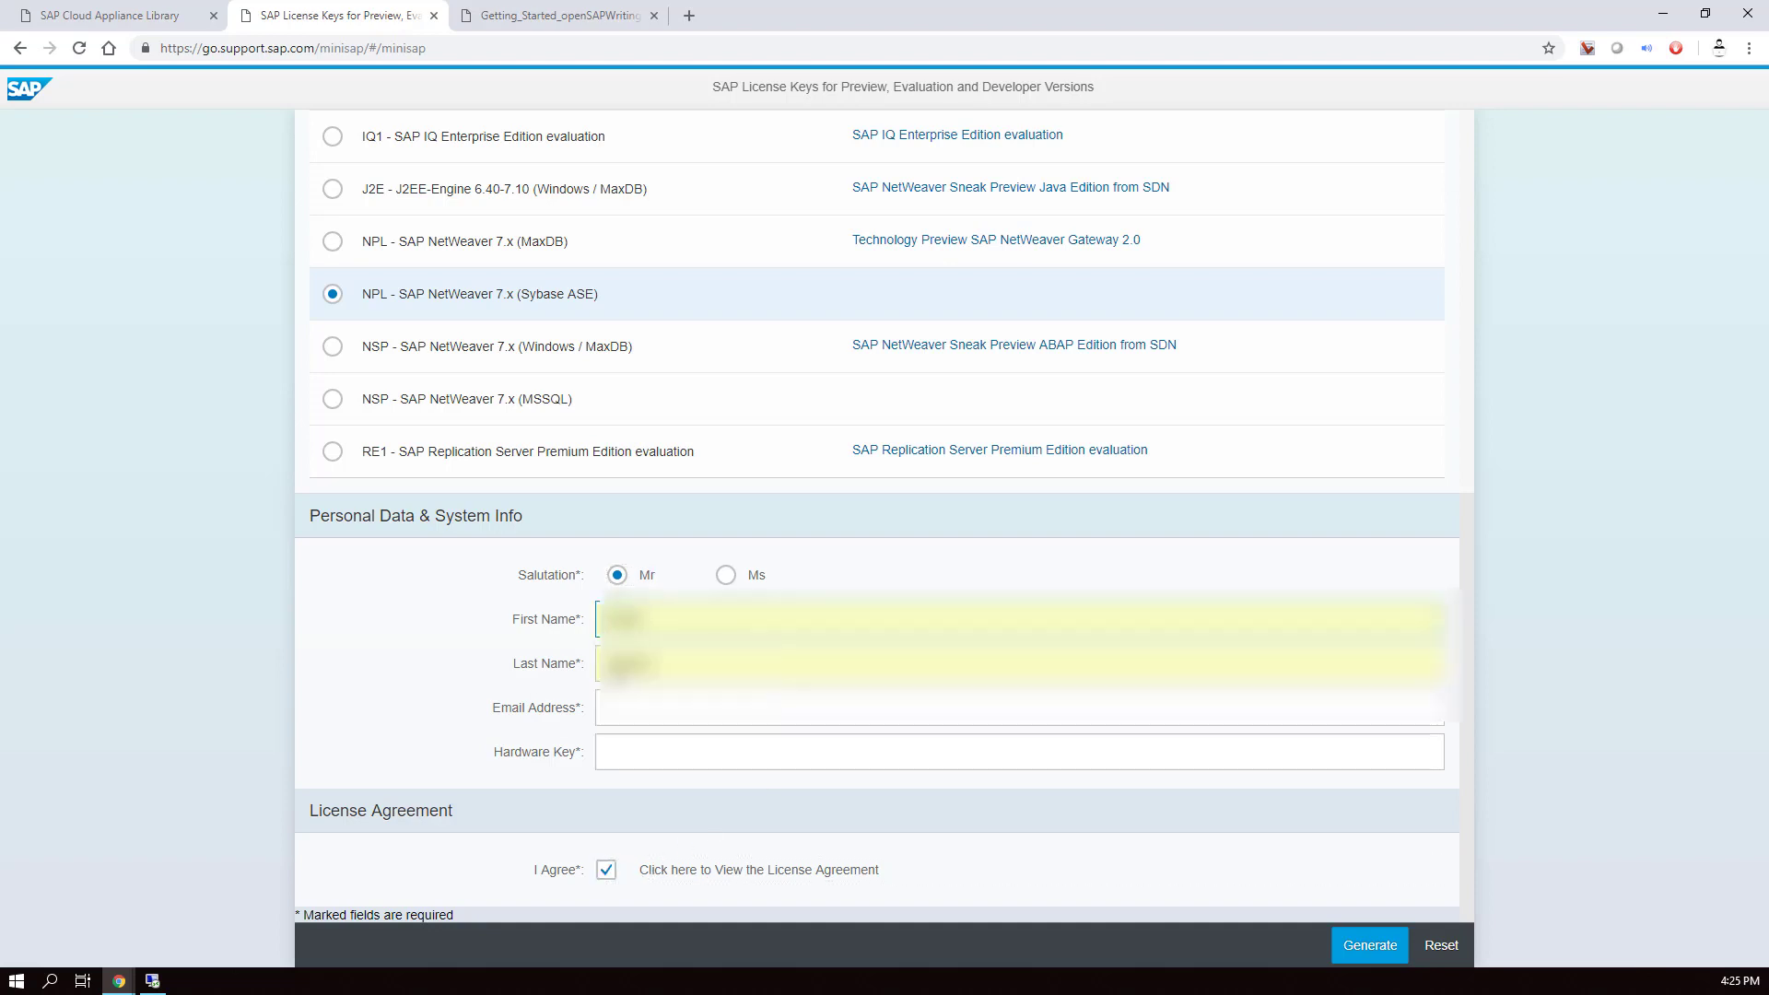
left_click(633, 719)
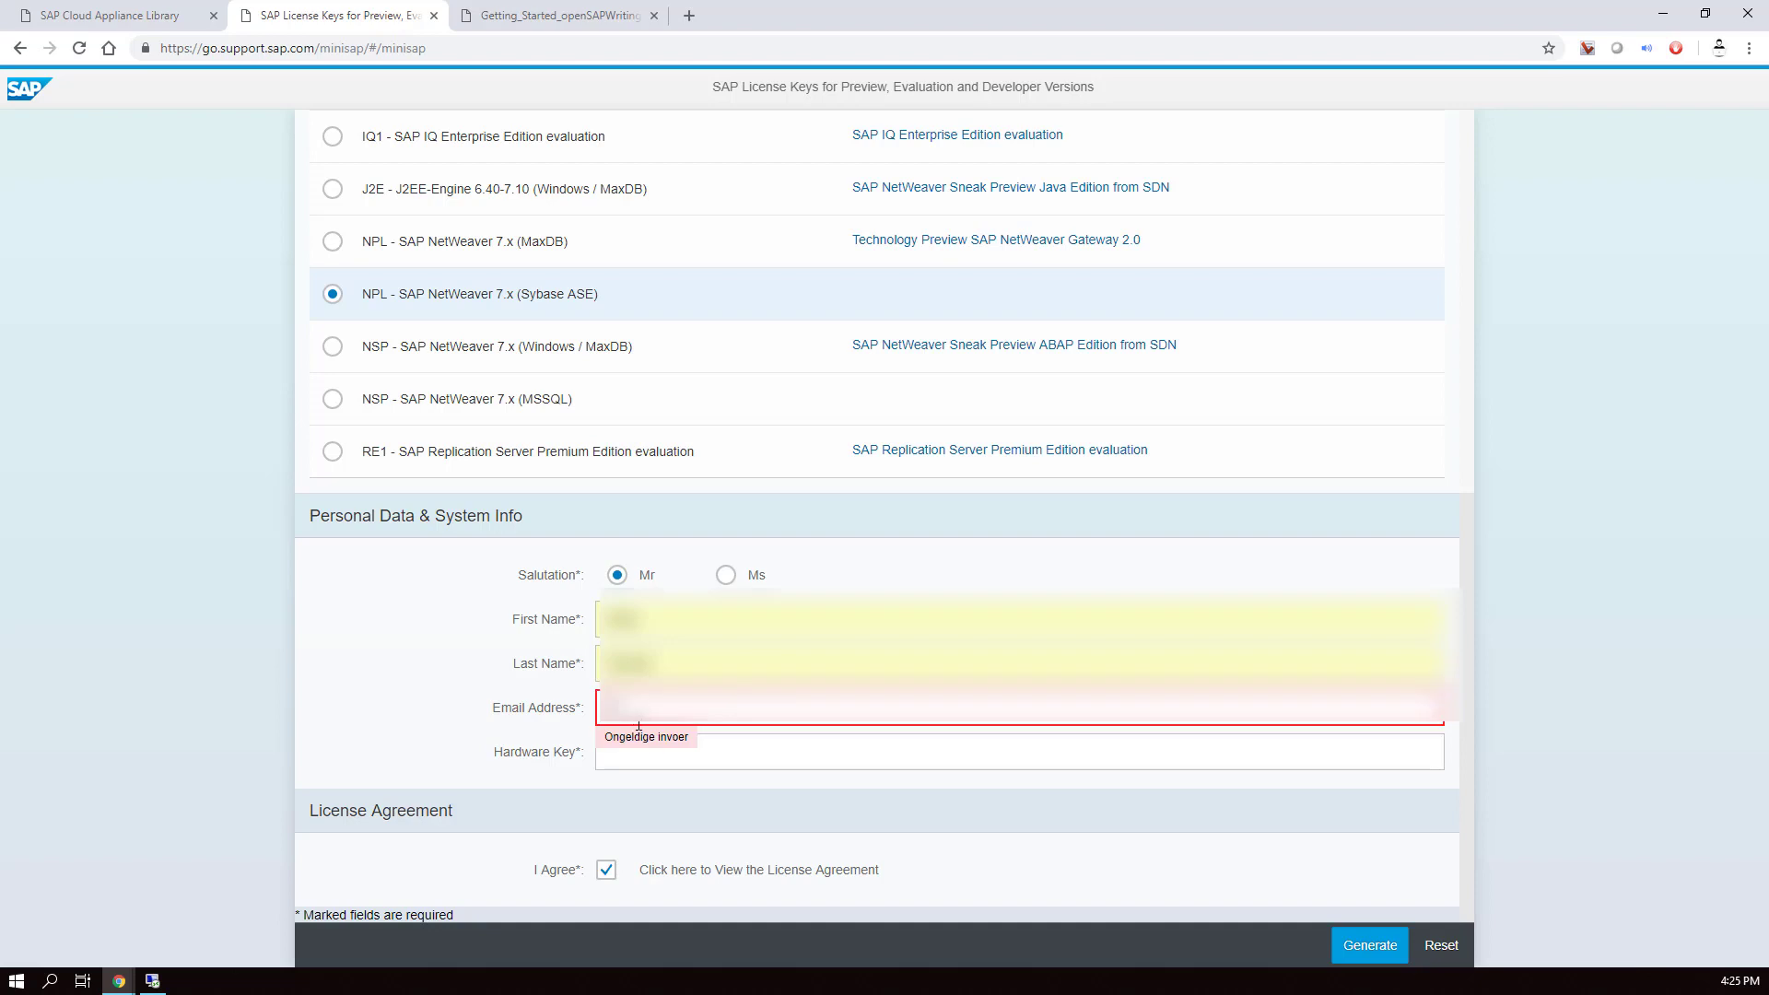
left_click(719, 751)
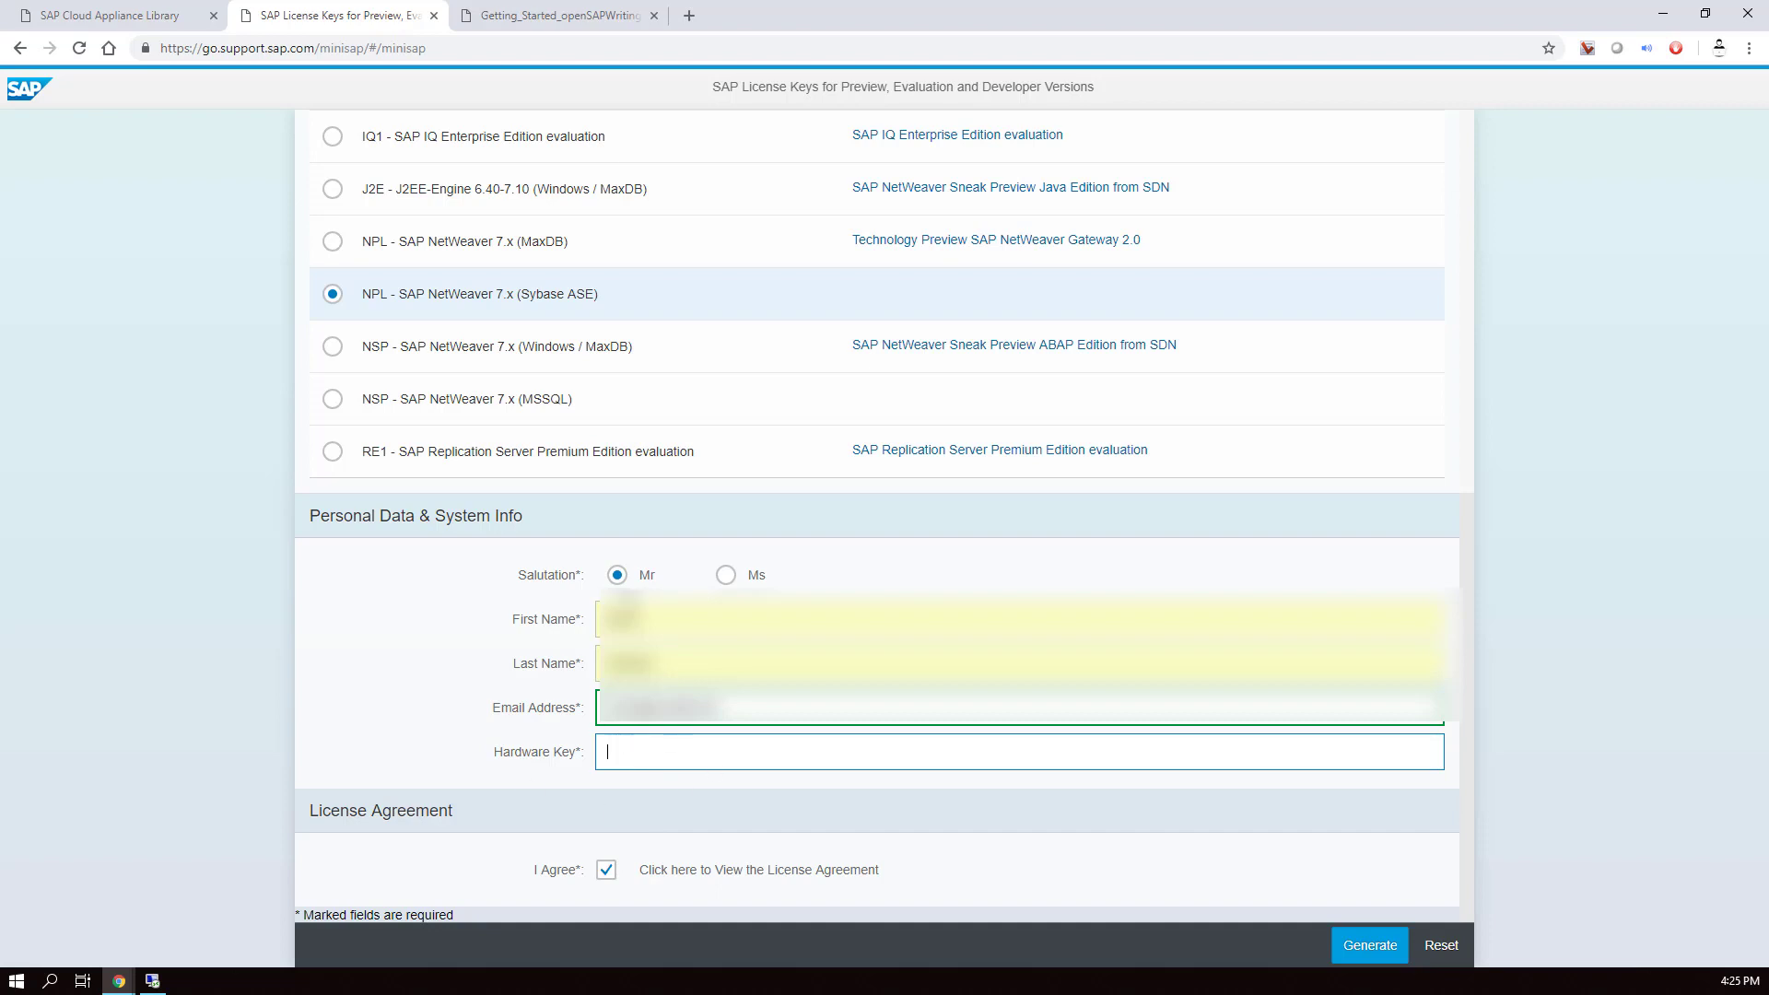
left_click(153, 982)
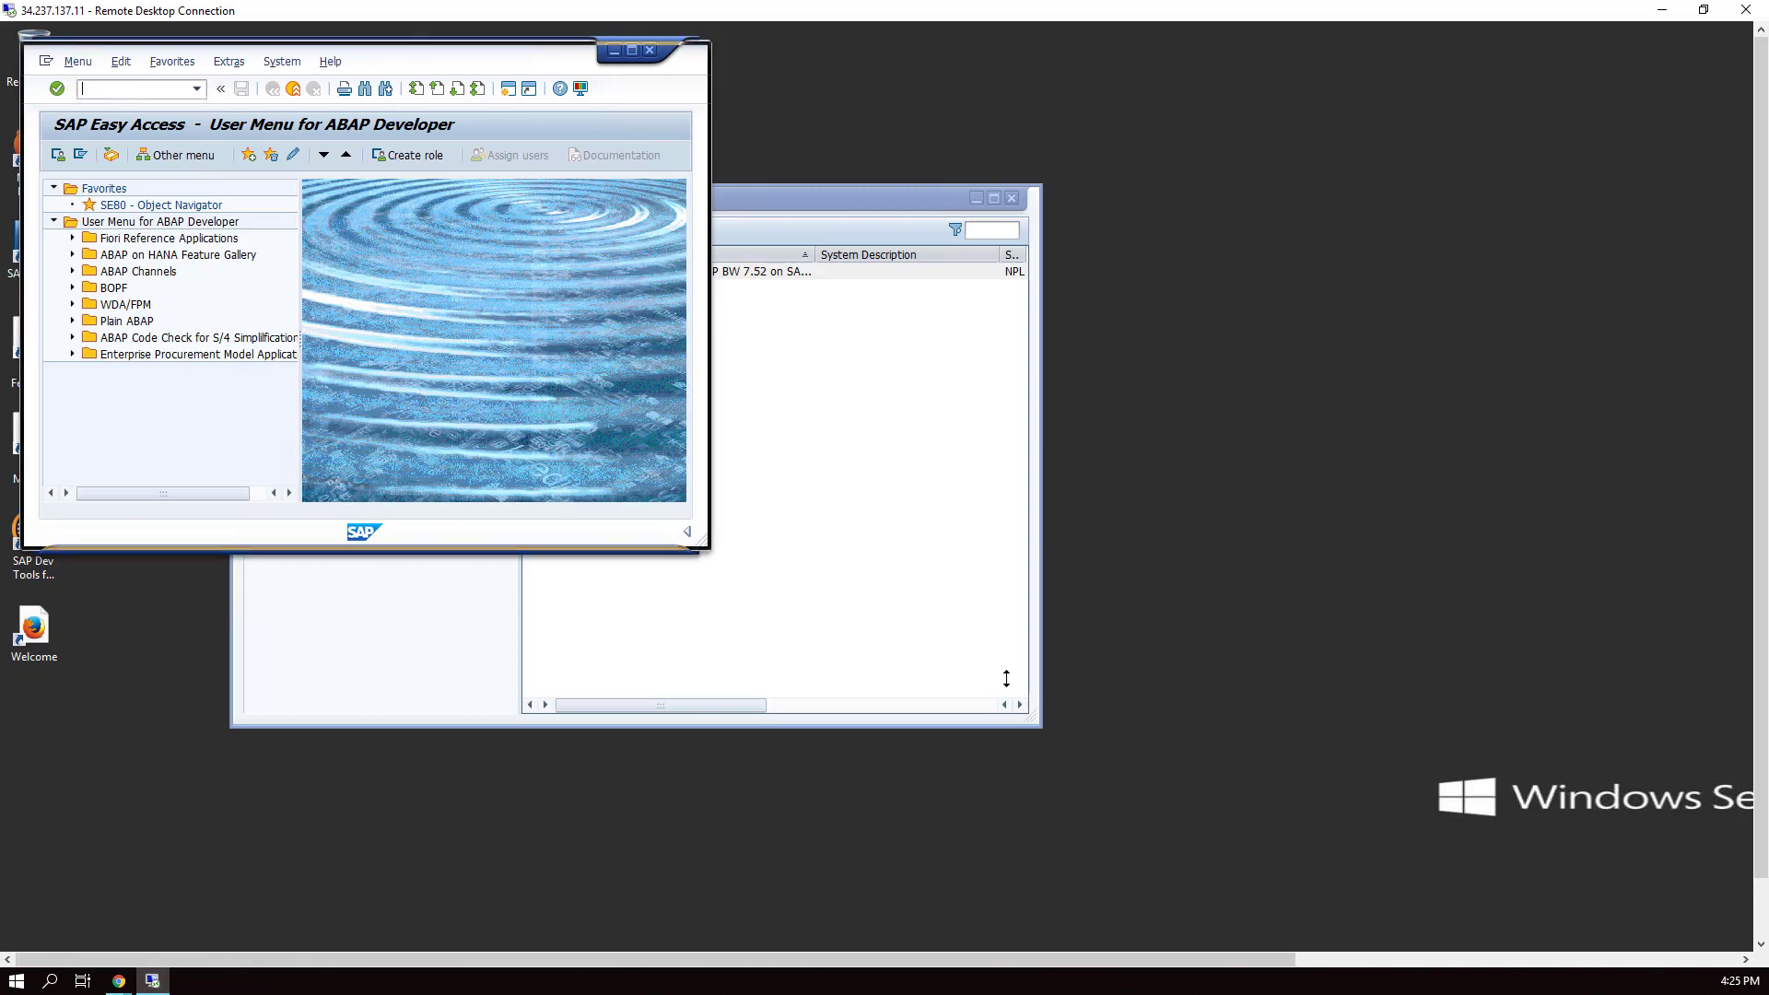
- Log off the current SAP Easy Access session
left_click_drag(700, 549, 700, 705)
left_click_drag(712, 514, 966, 522)
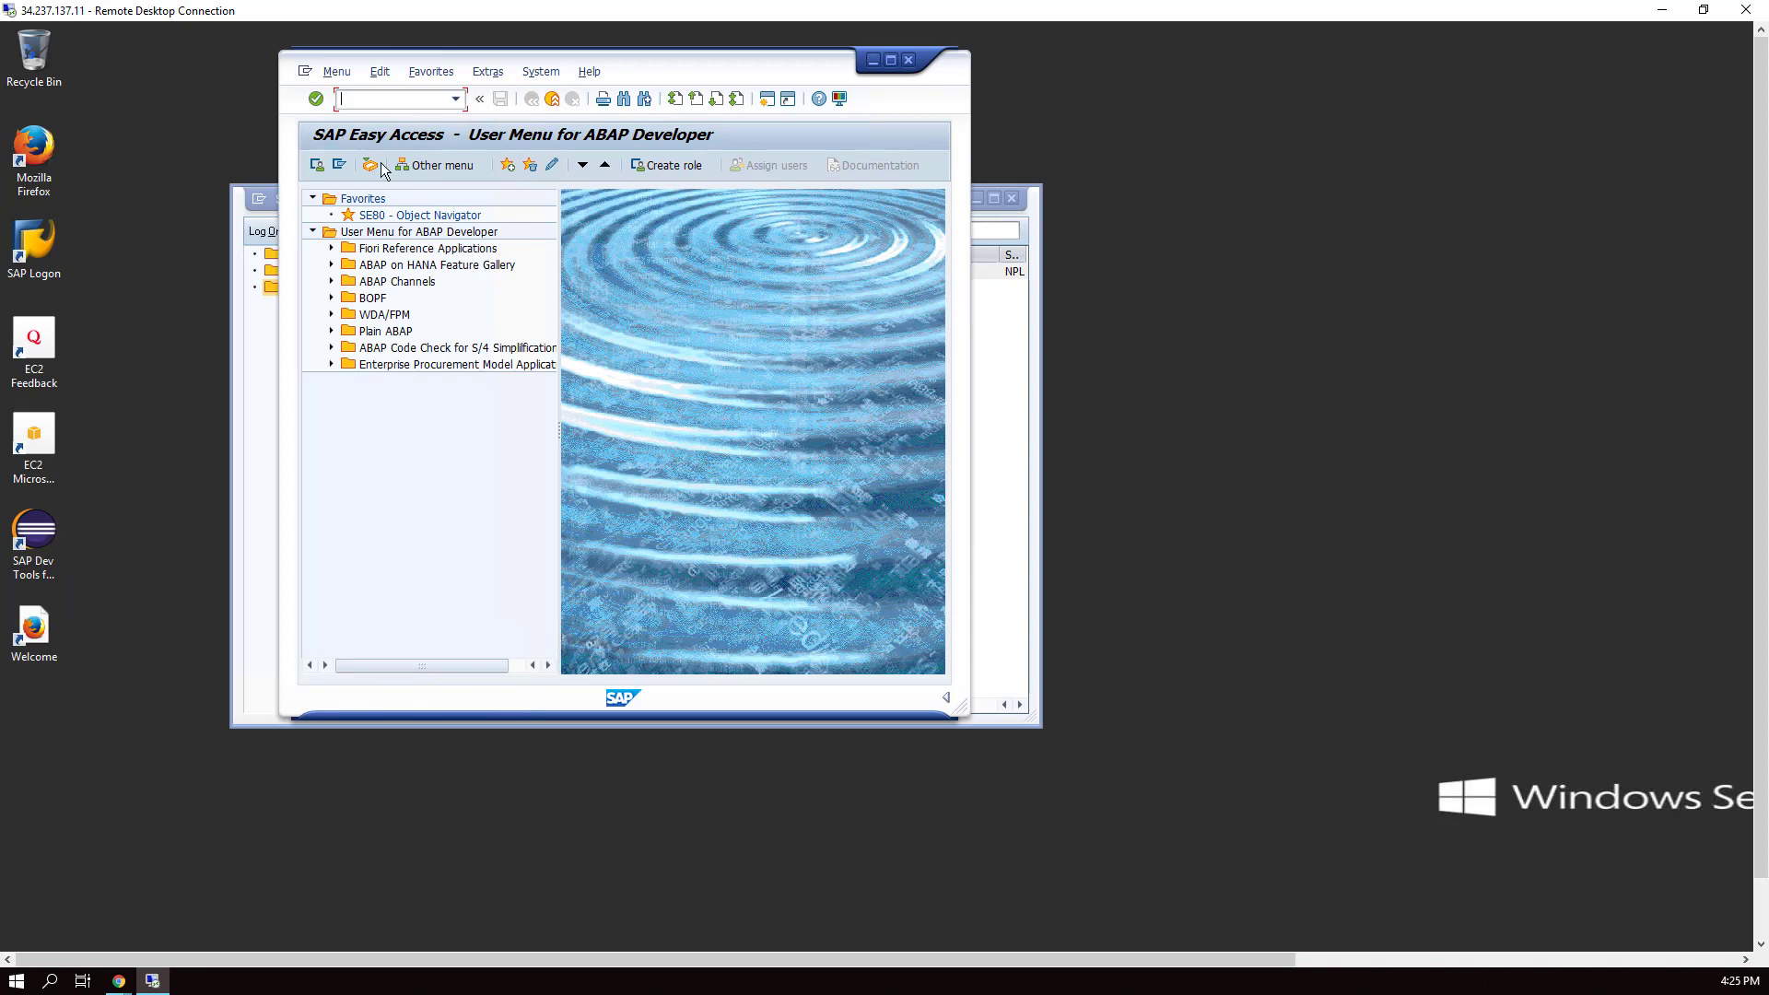
left_click(909, 60)
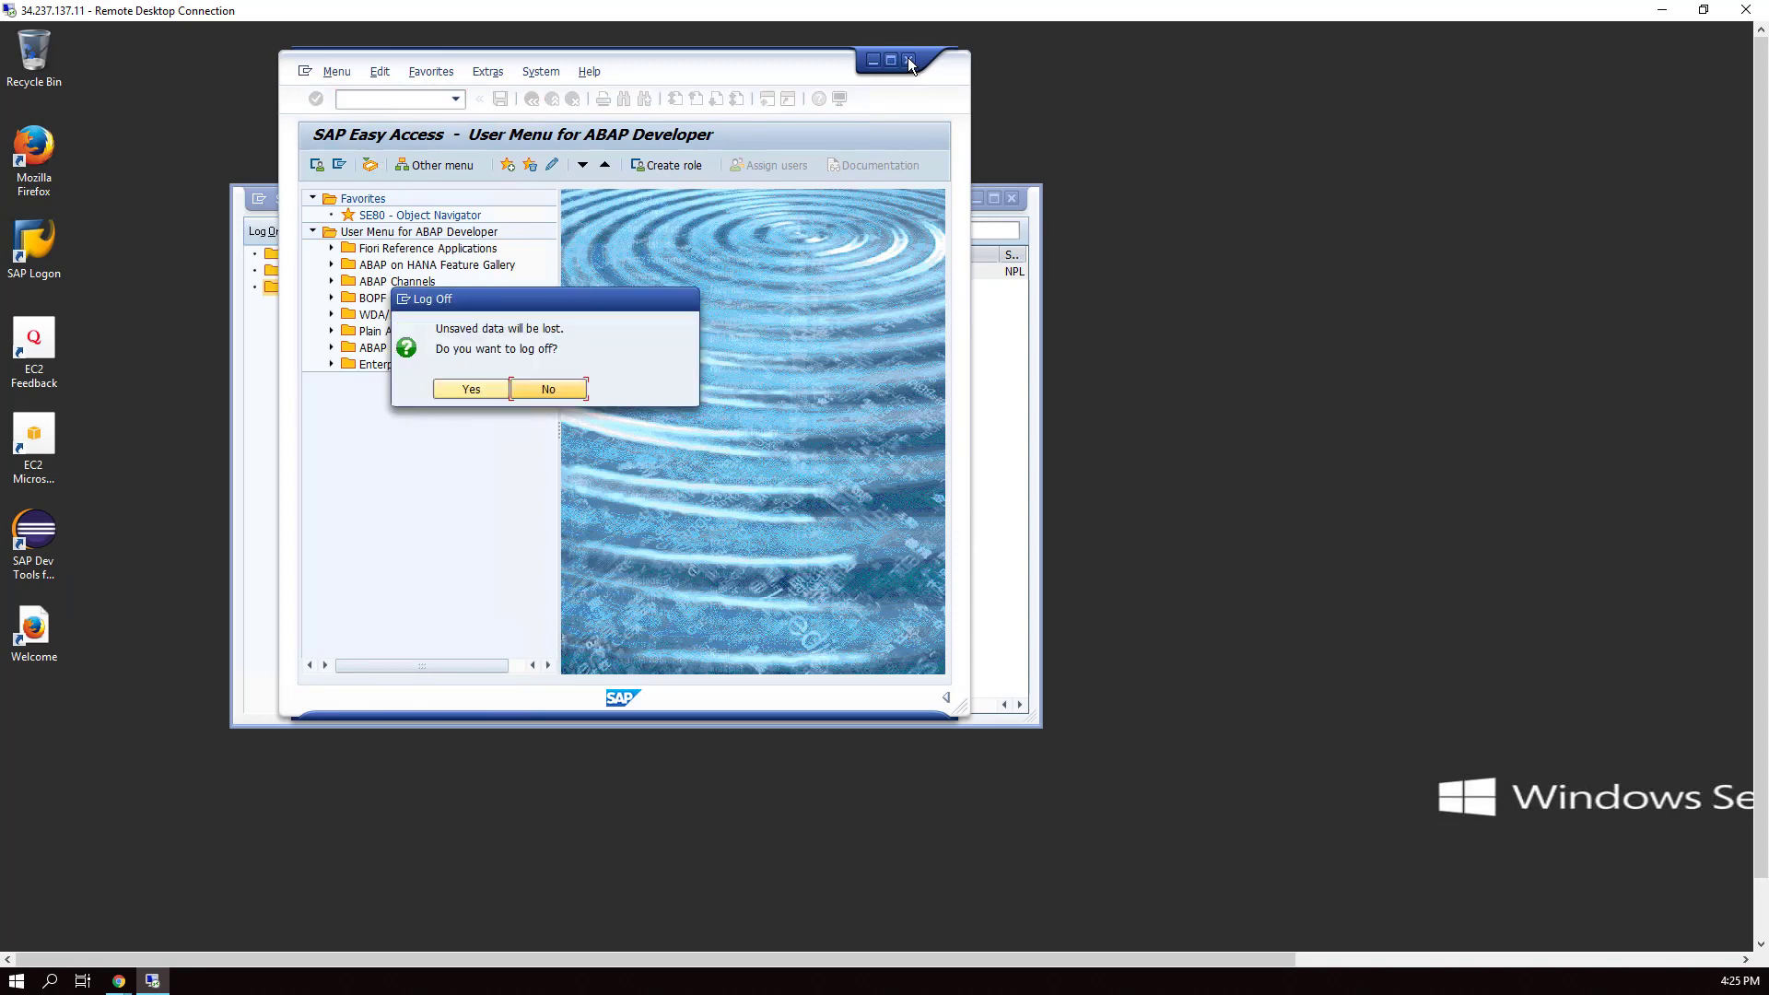
left_click(478, 389)
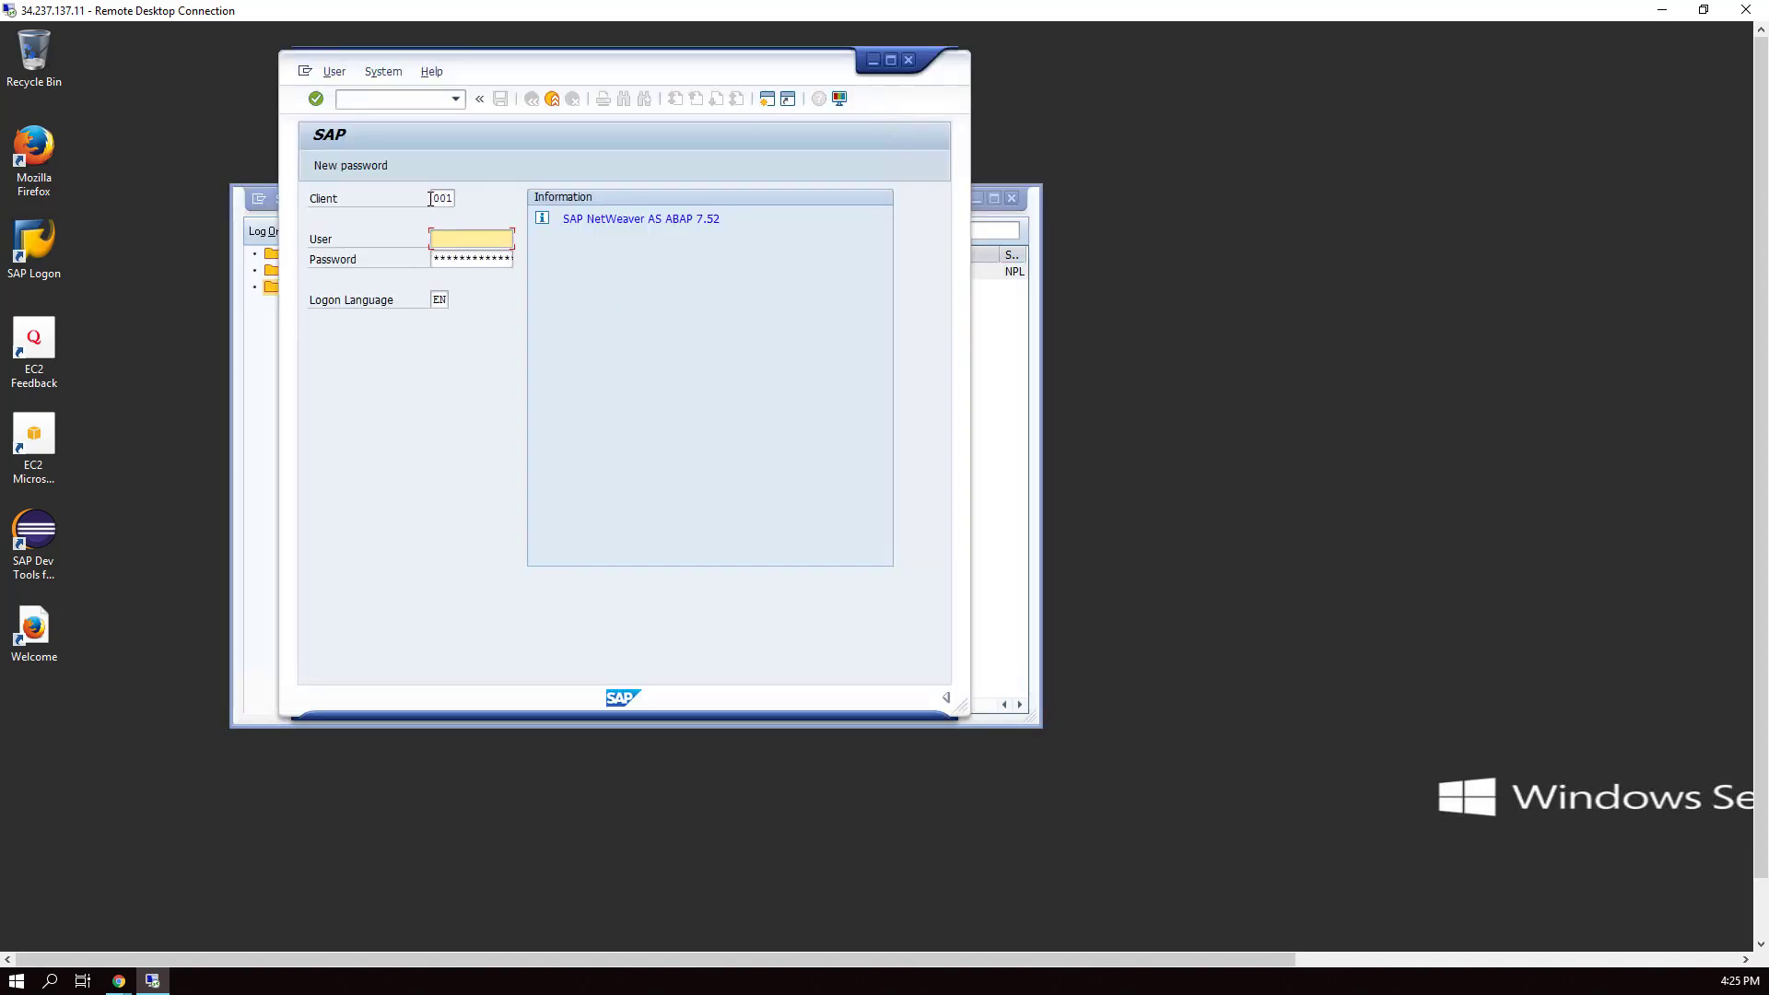
- Log on to client 000 as the superuser and enter slicense as the transaction
left_click(457, 196)
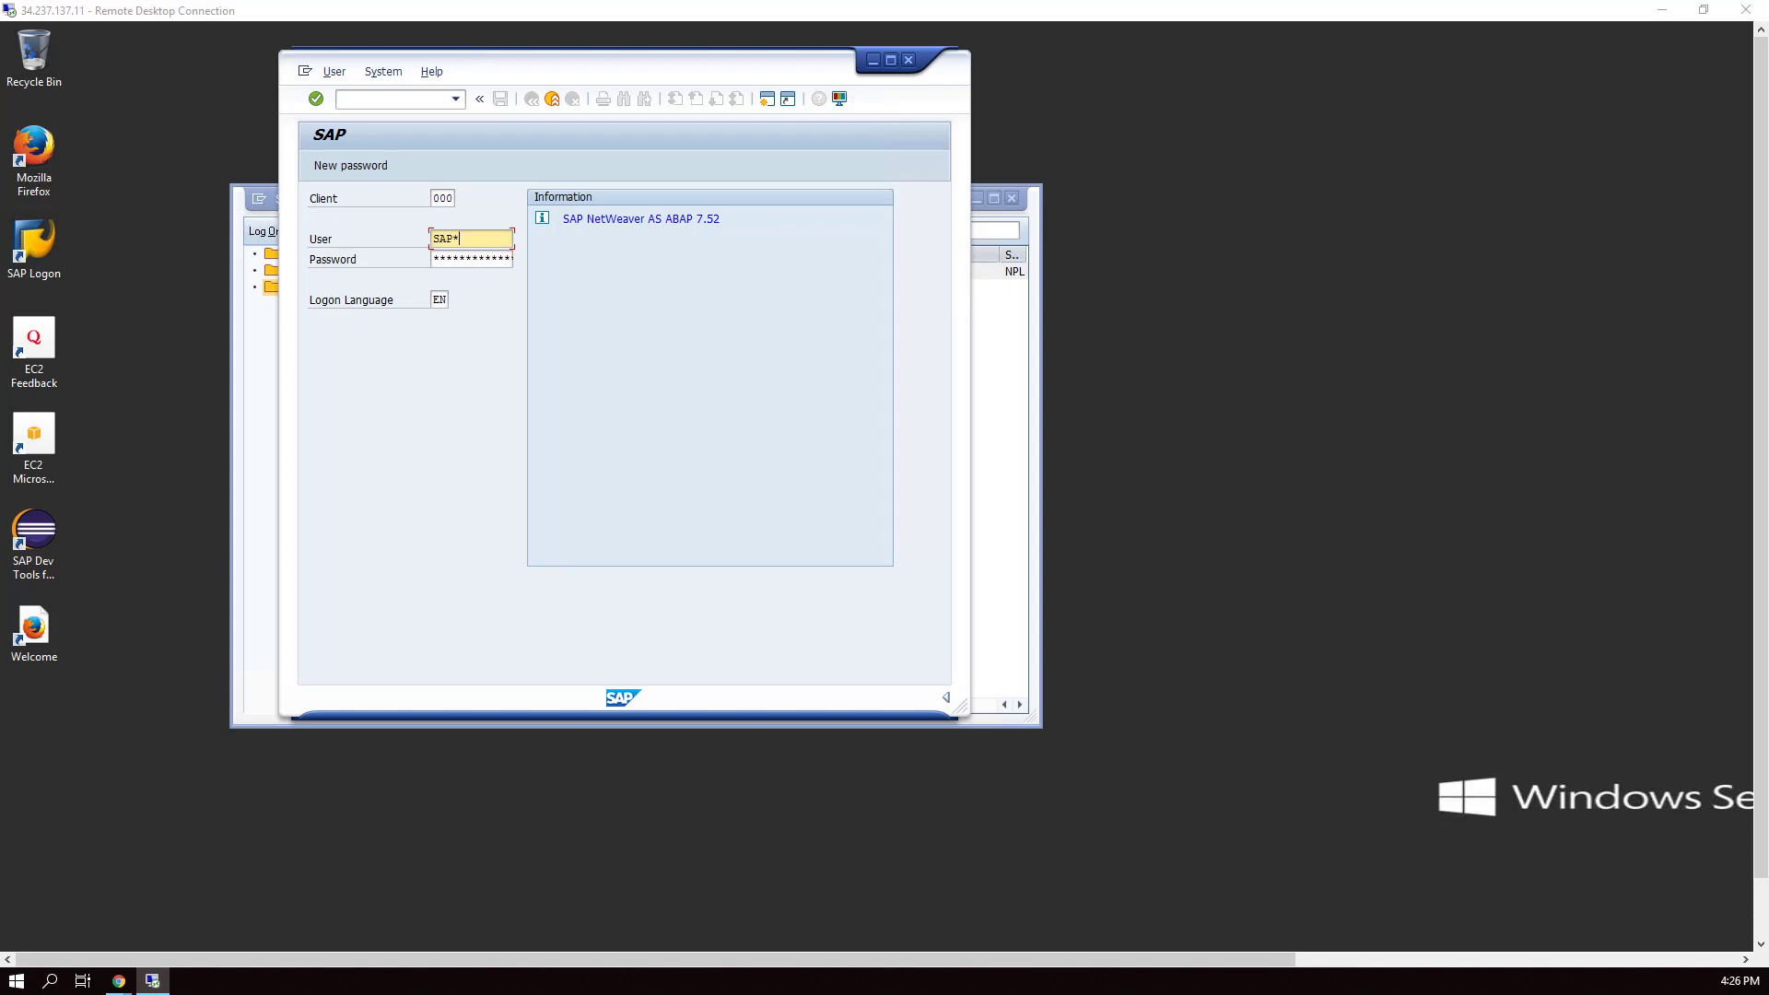
left_click(470, 258)
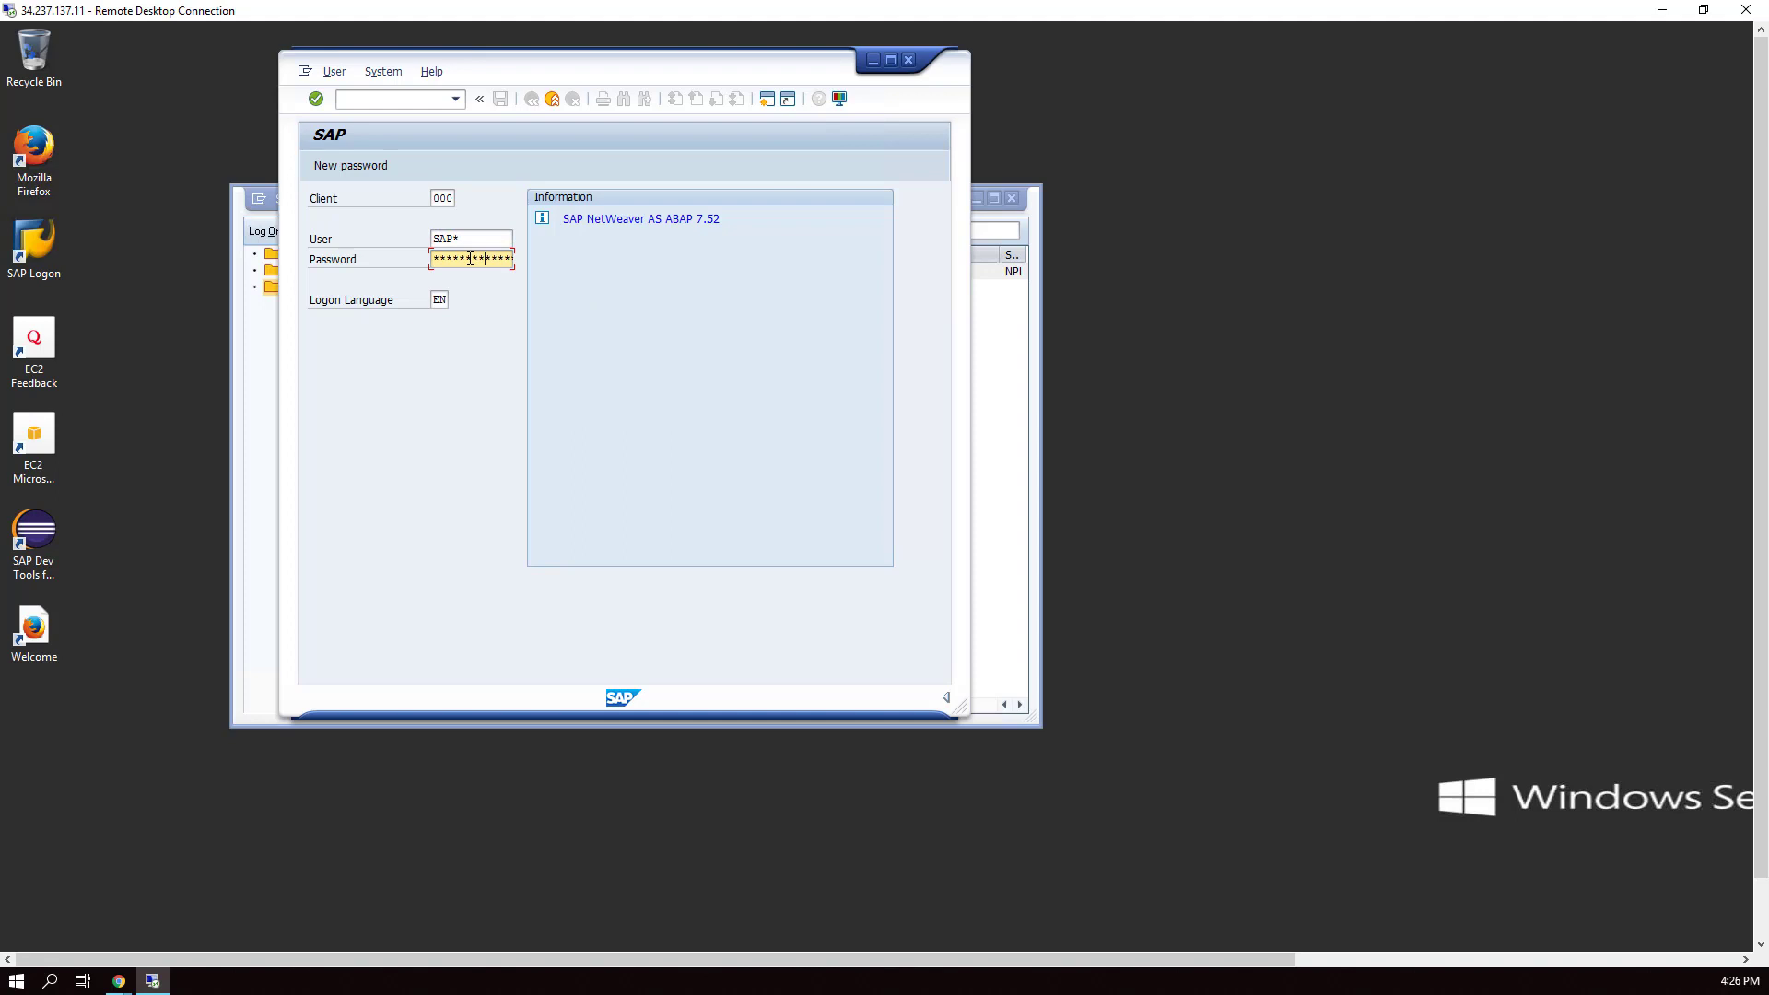
key("Return")
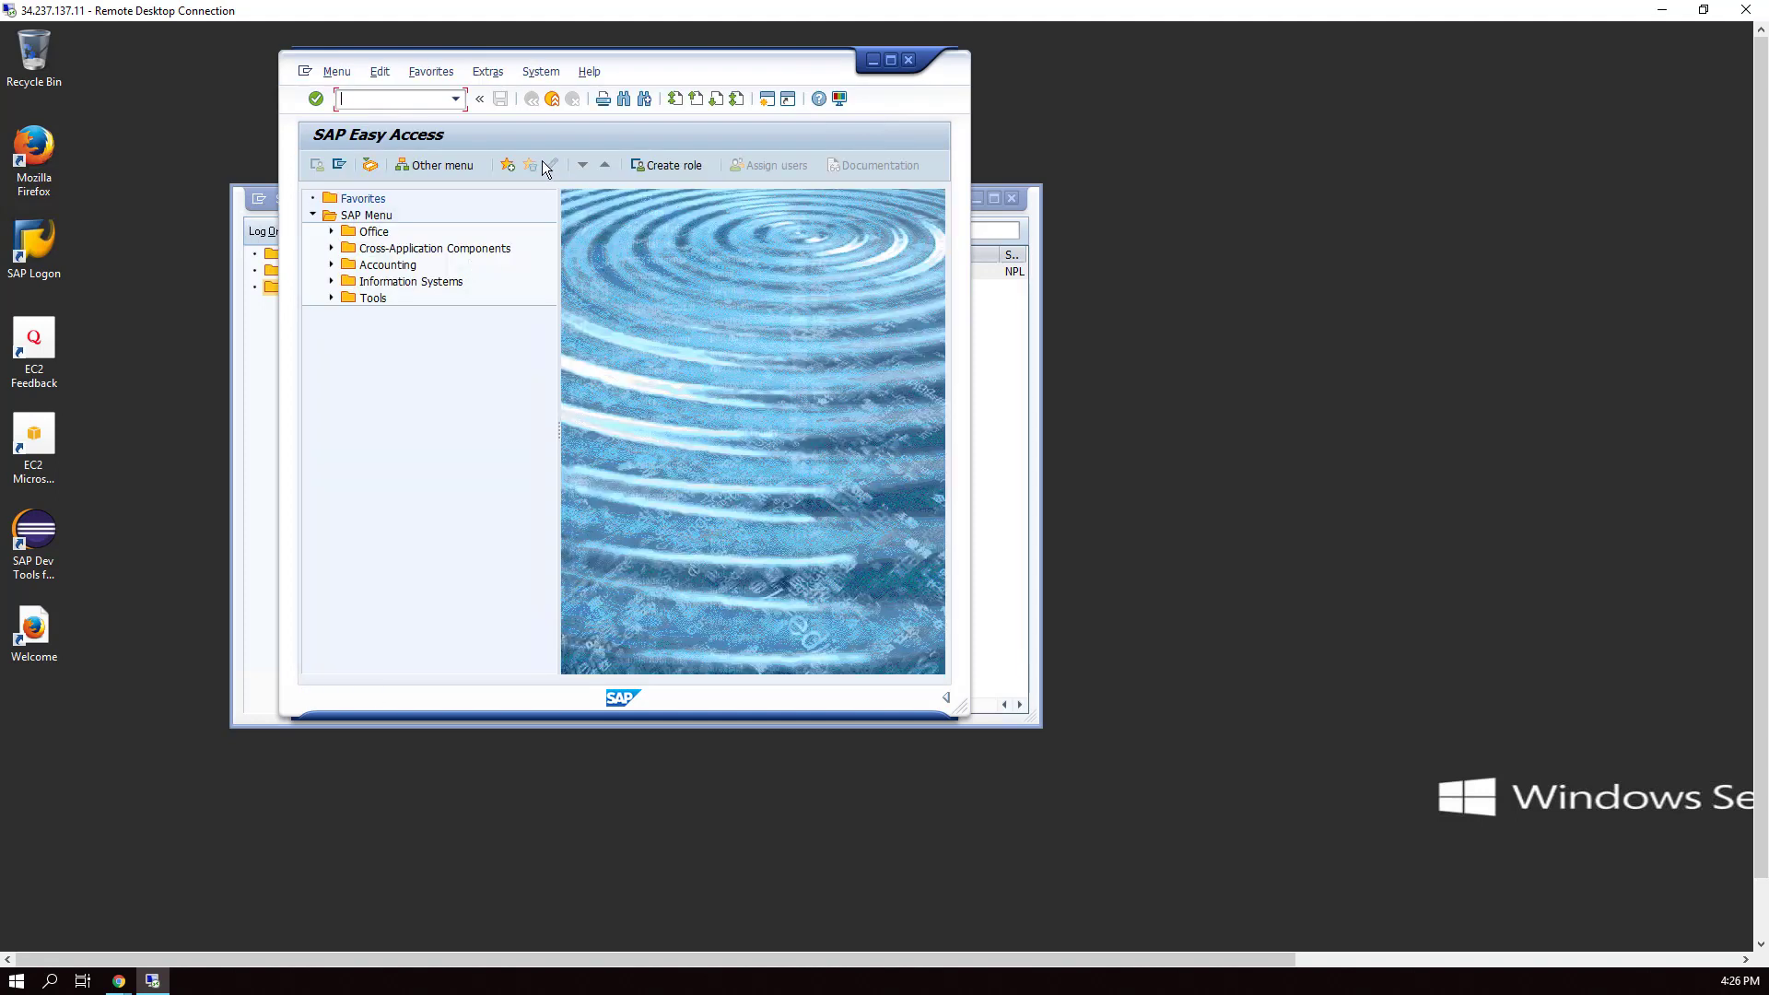
type("slicense")
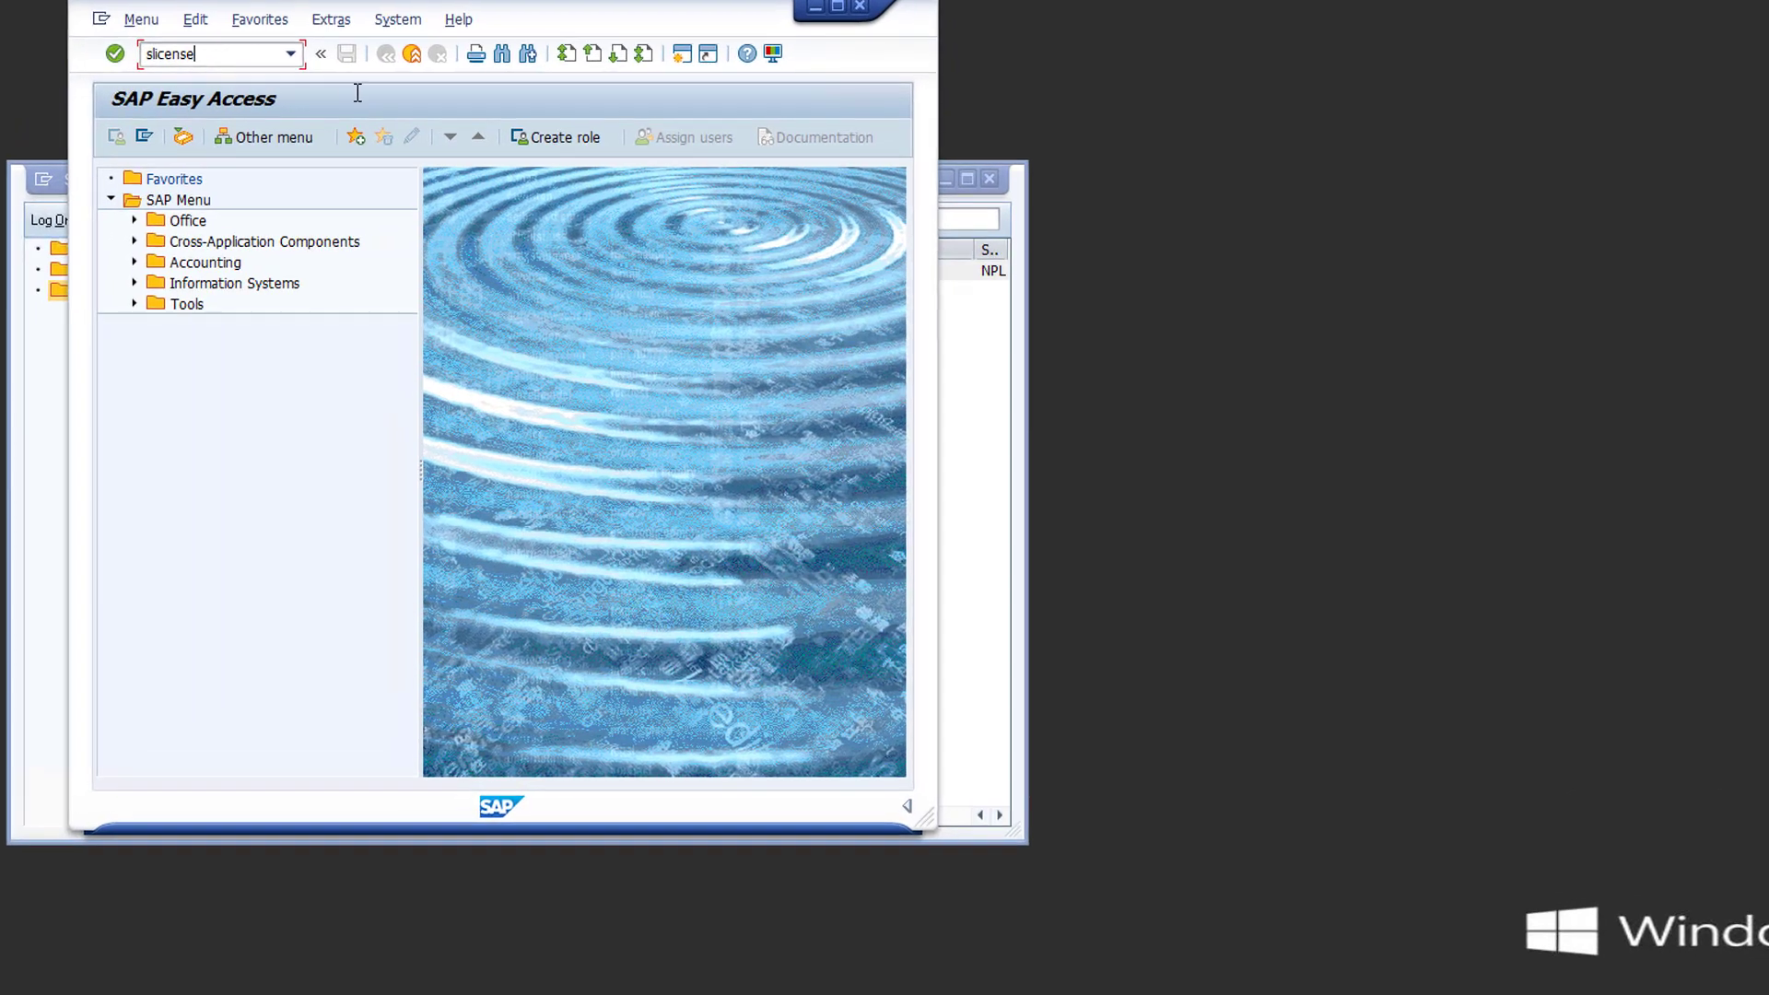
- Run SLICENSE and paste its Active Hardware Key into the form's Hardware Key field
key("Return")
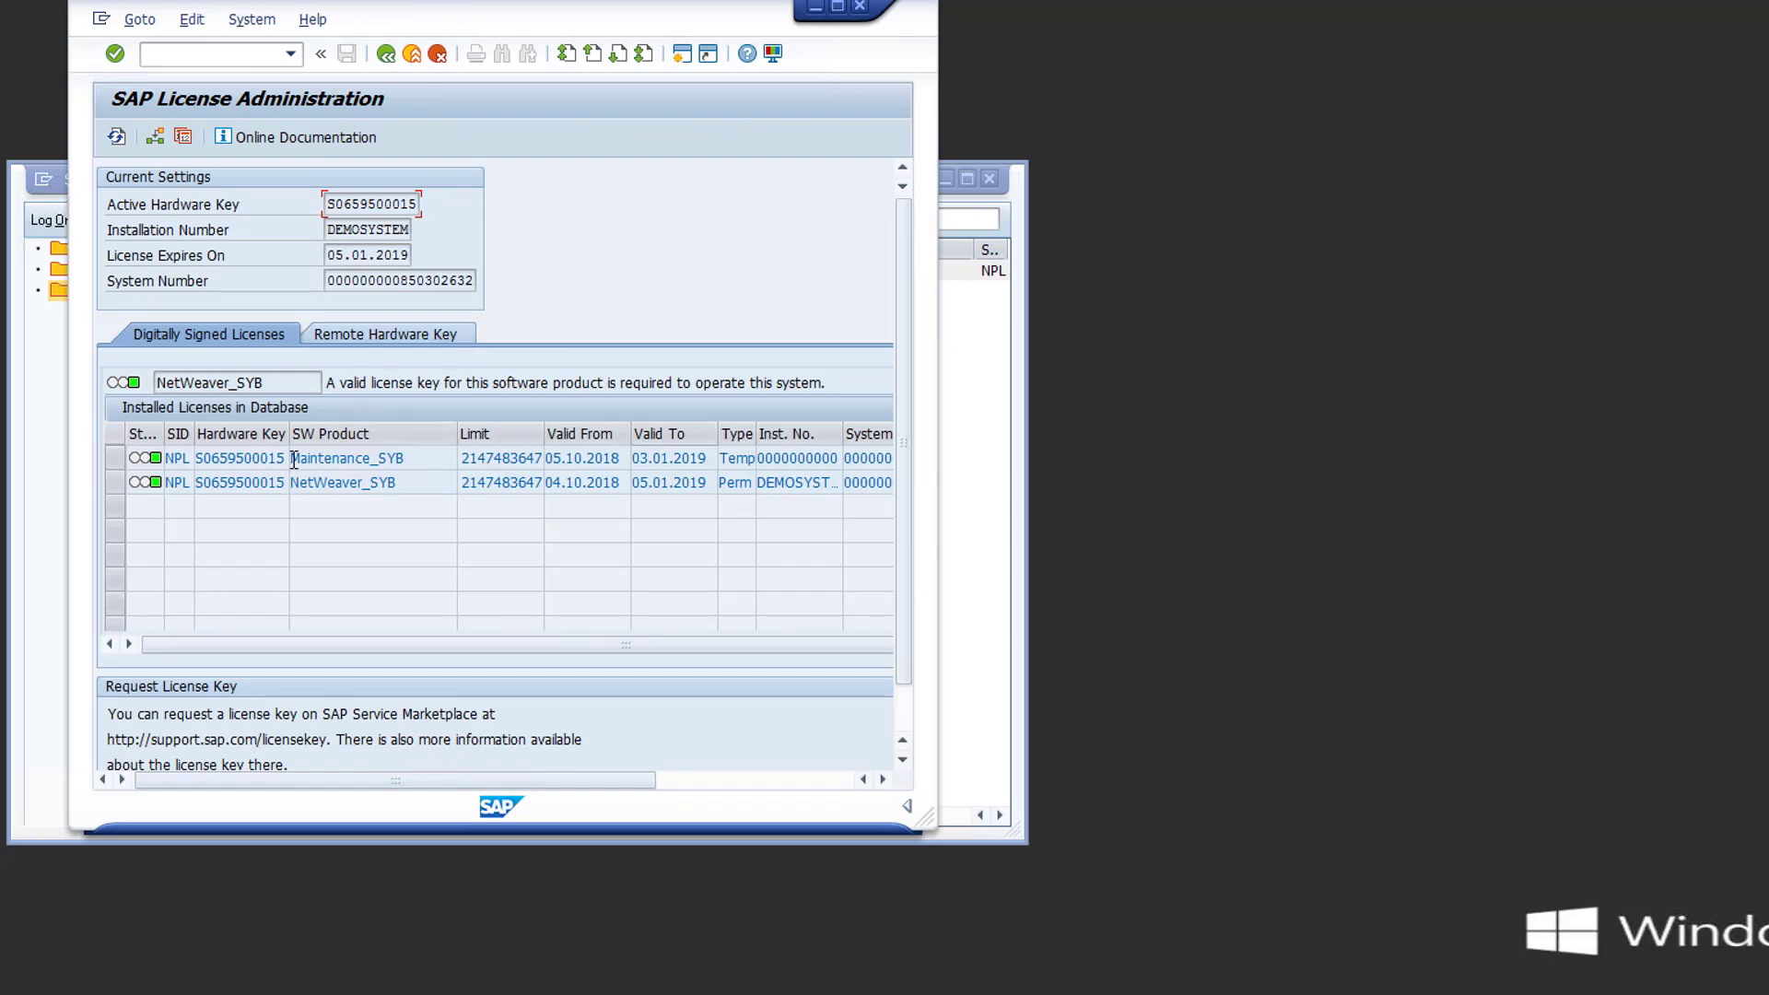
left_click_drag(386, 425, 115, 459)
key("ctrl+c")
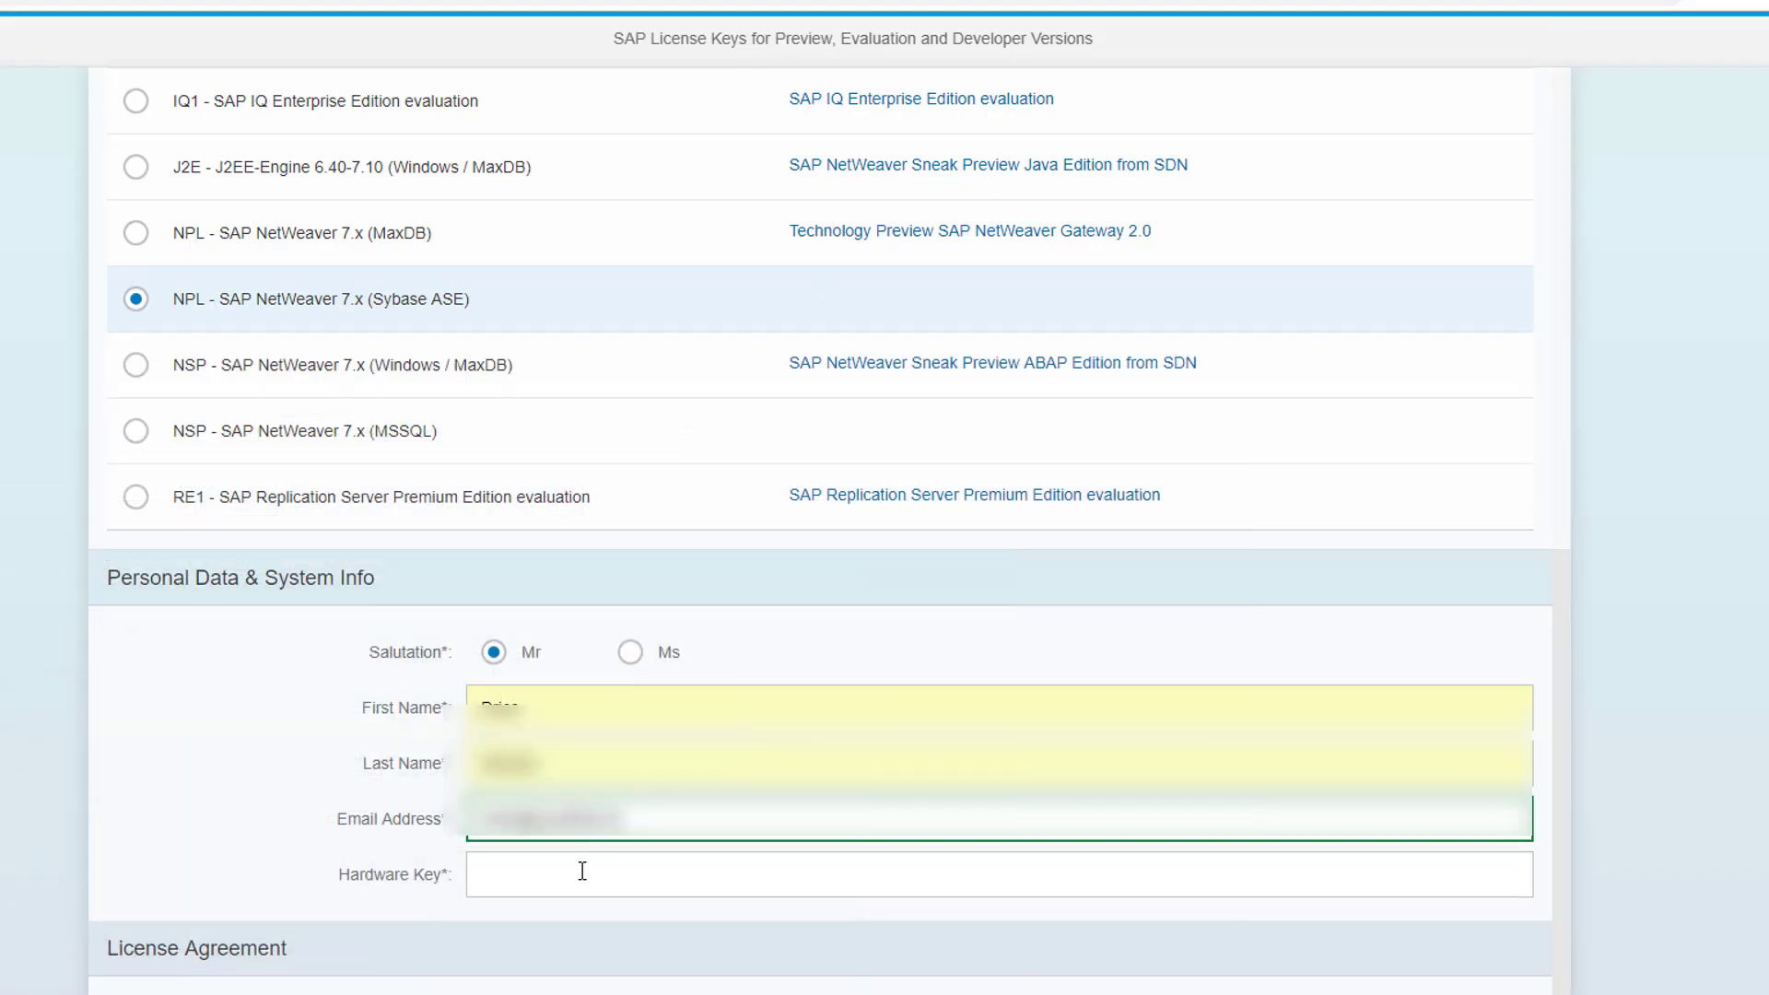
left_click(583, 873)
key("ctrl+v")
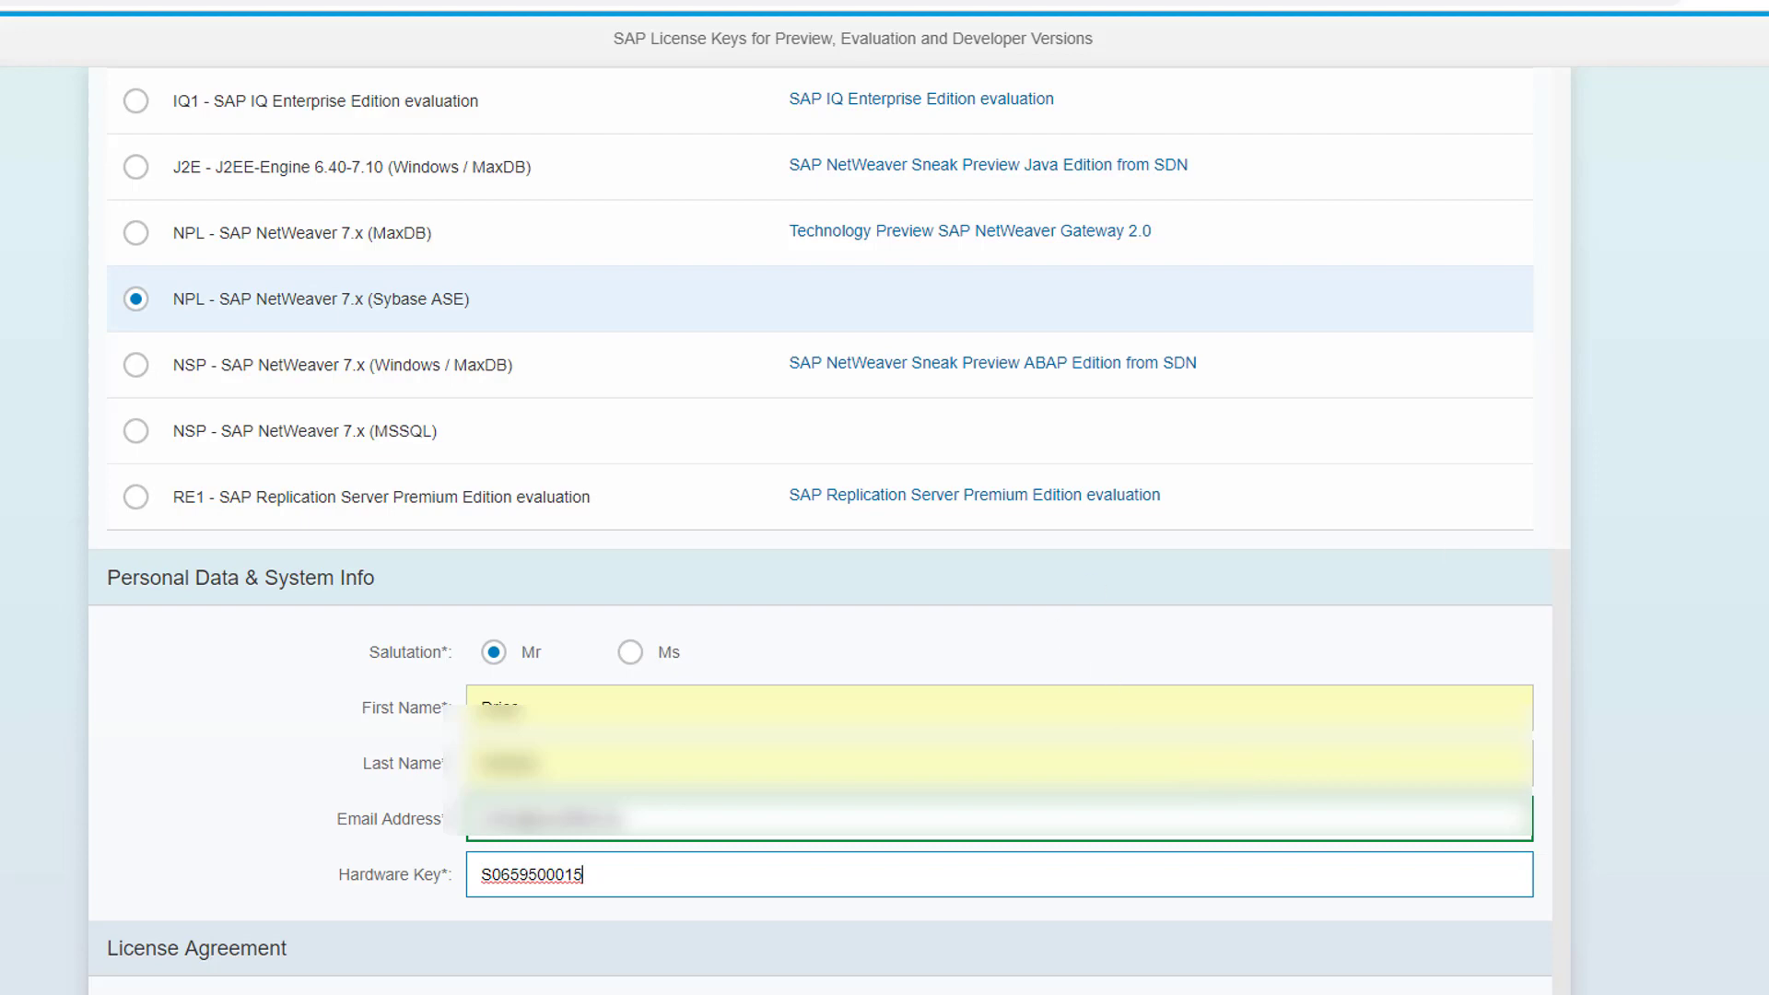
key("Tab")
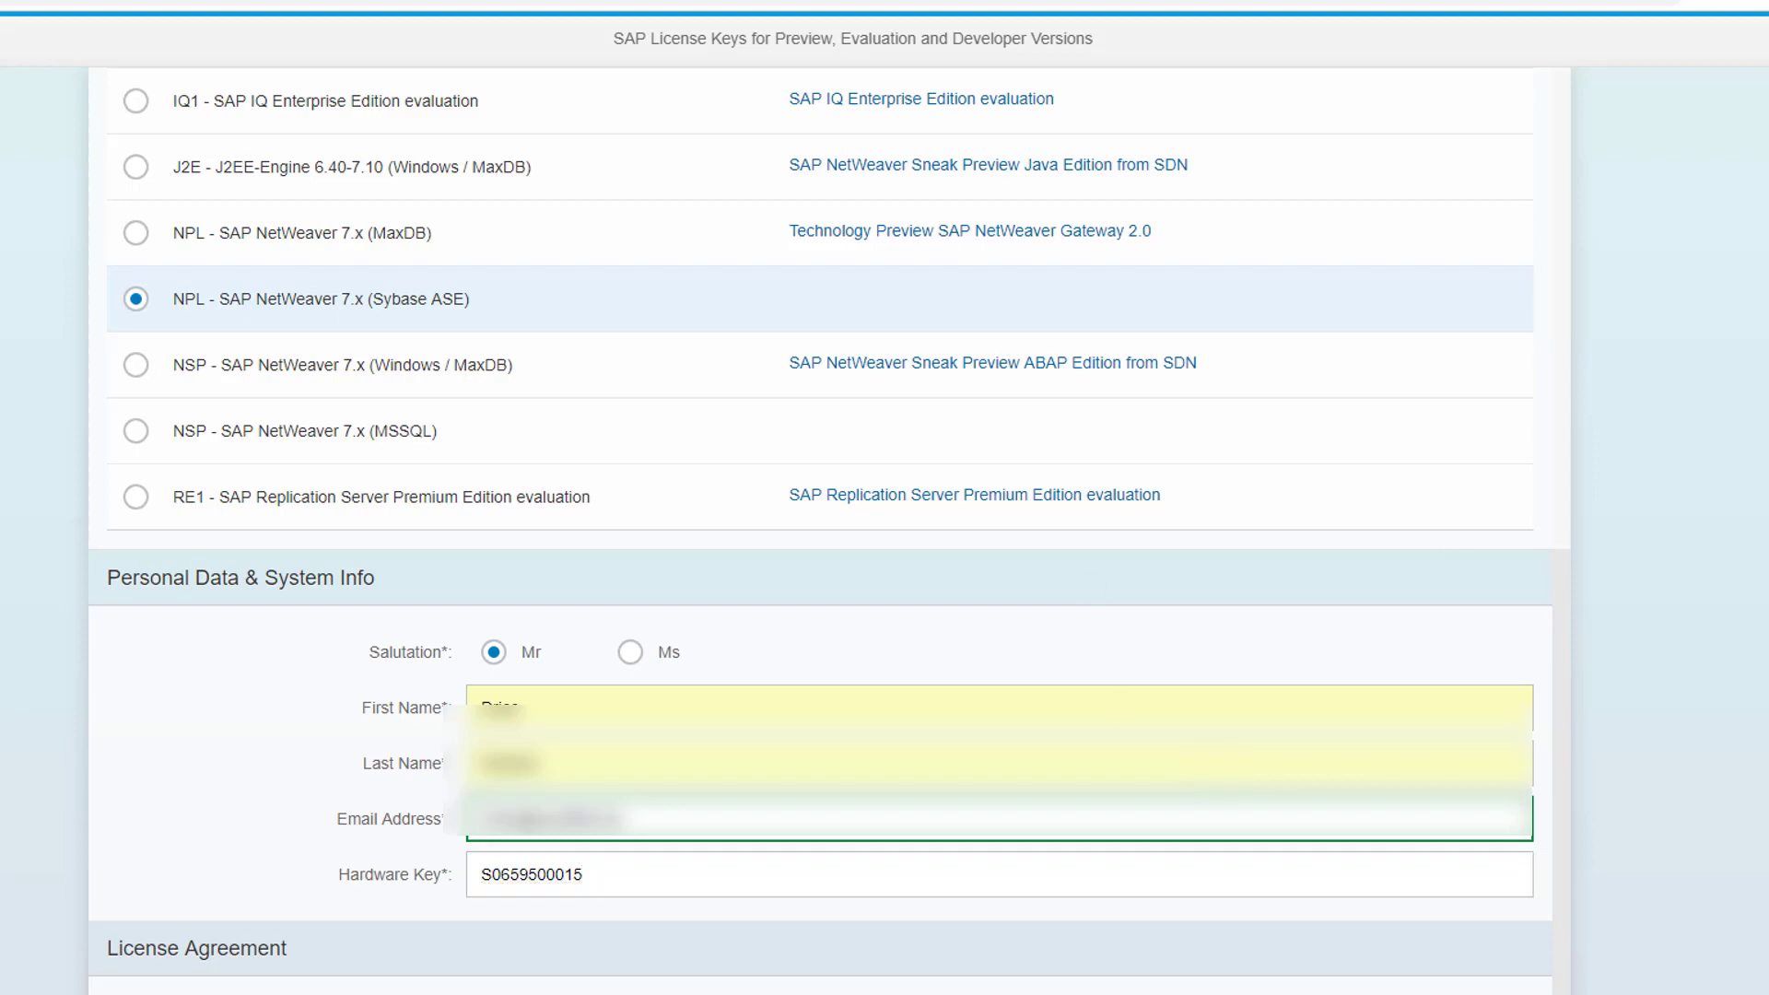
key("alt+Tab")
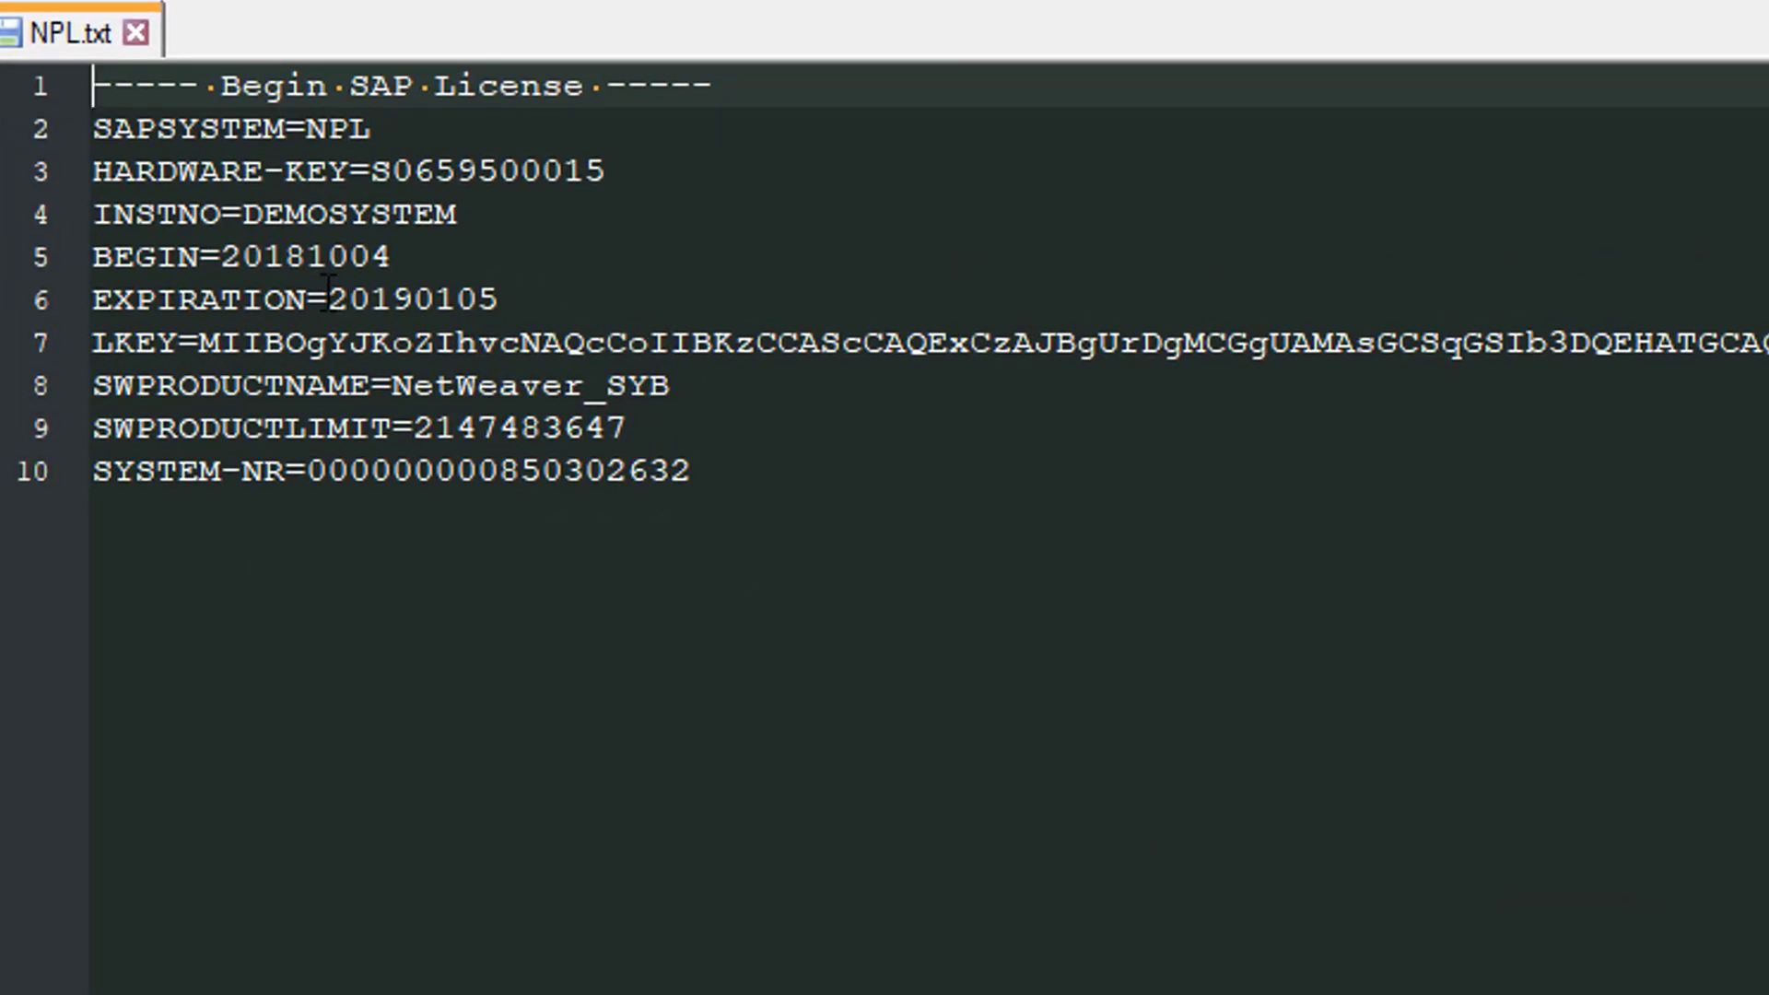
- Select the license expiration date 20190105 on line 6 of NPL.txt
left_click_drag(337, 299, 498, 299)
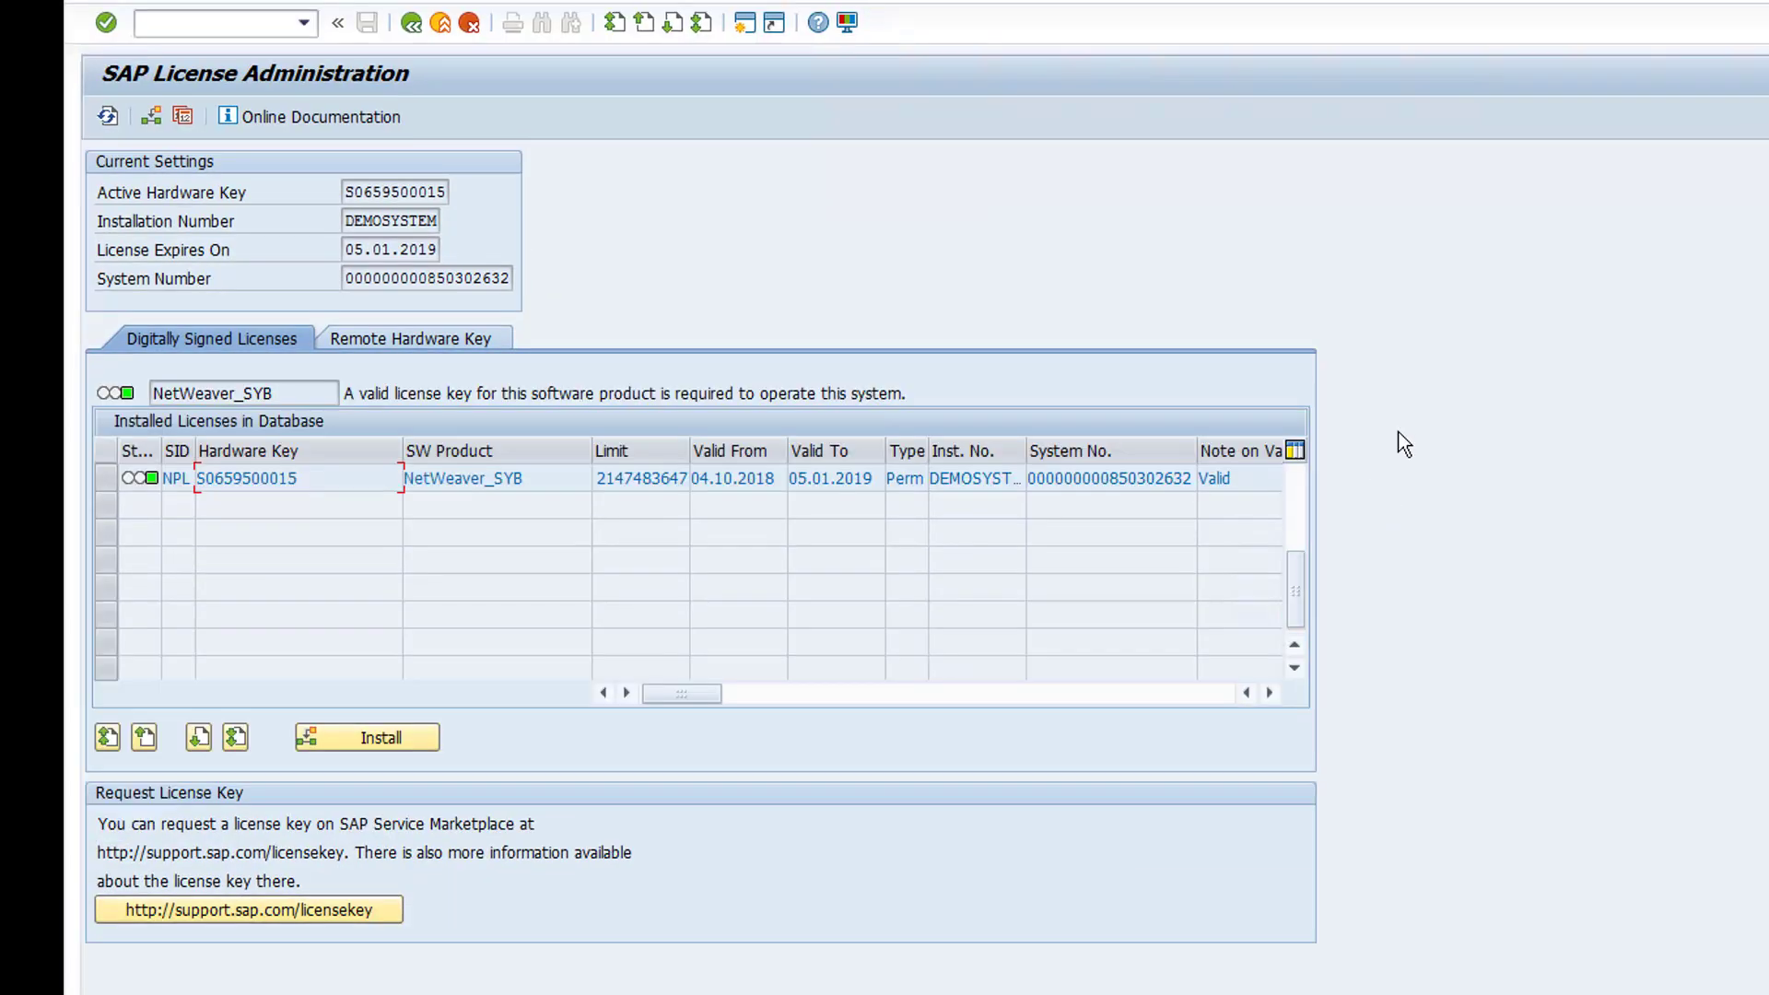
left_click(380, 750)
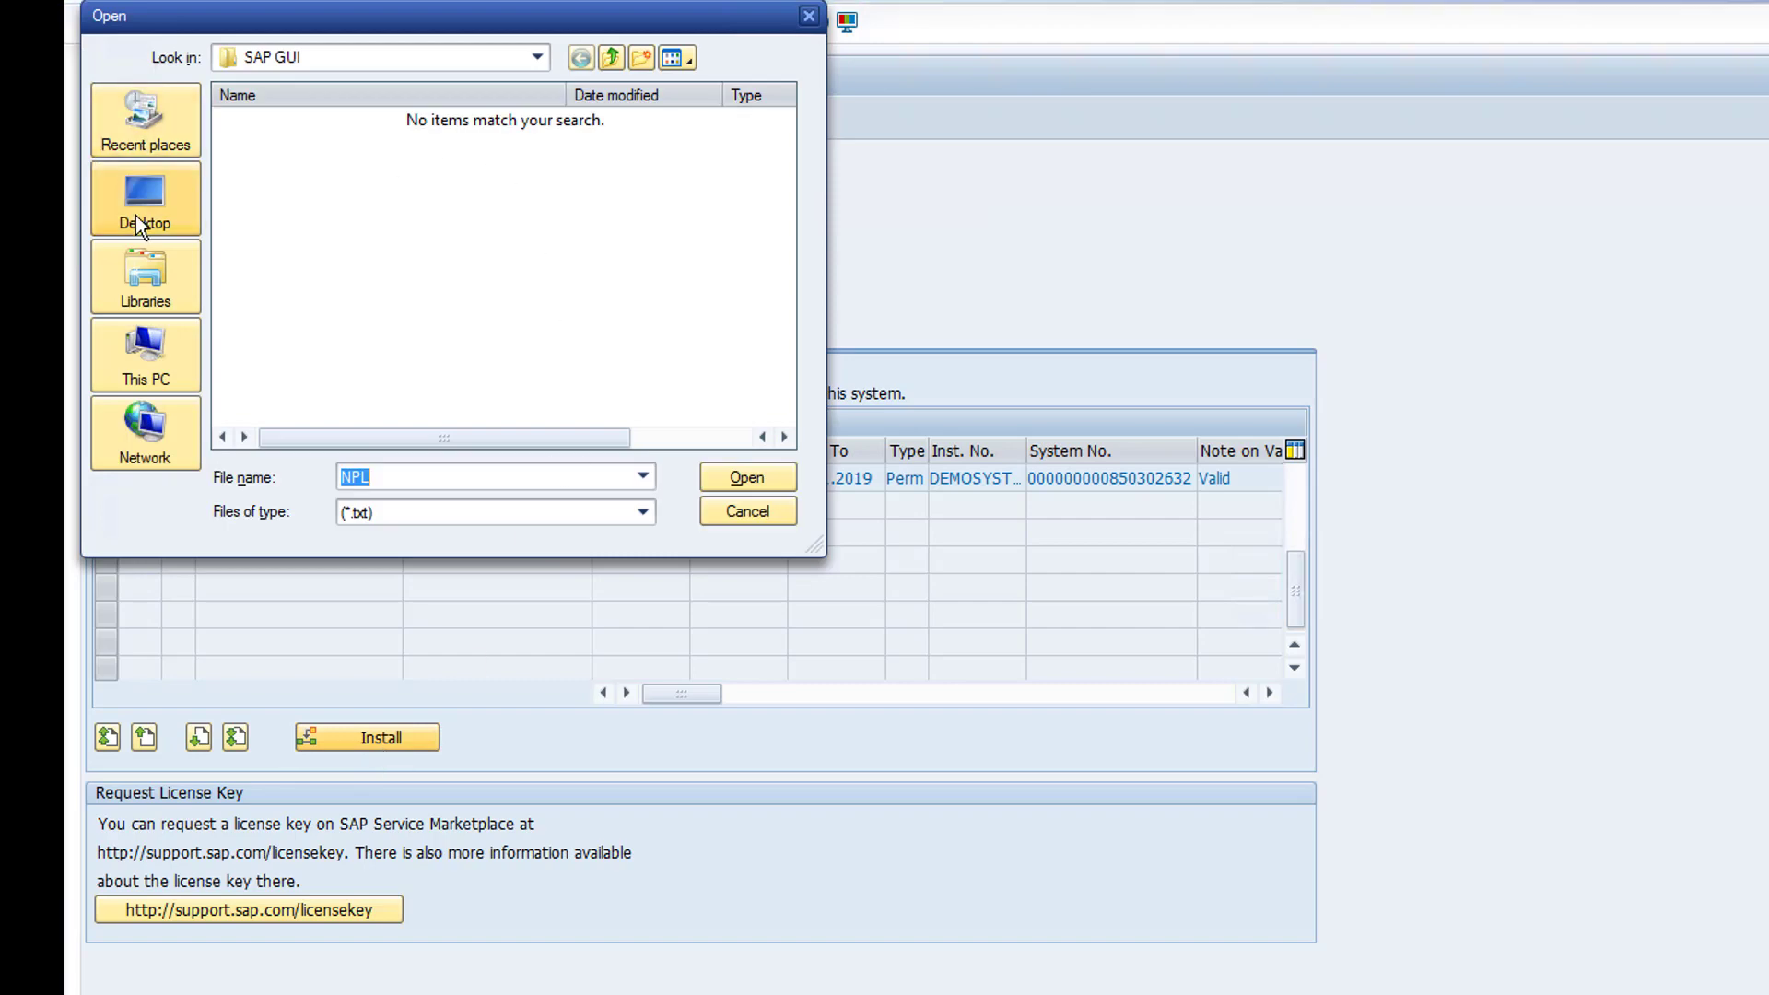
left_click(138, 224)
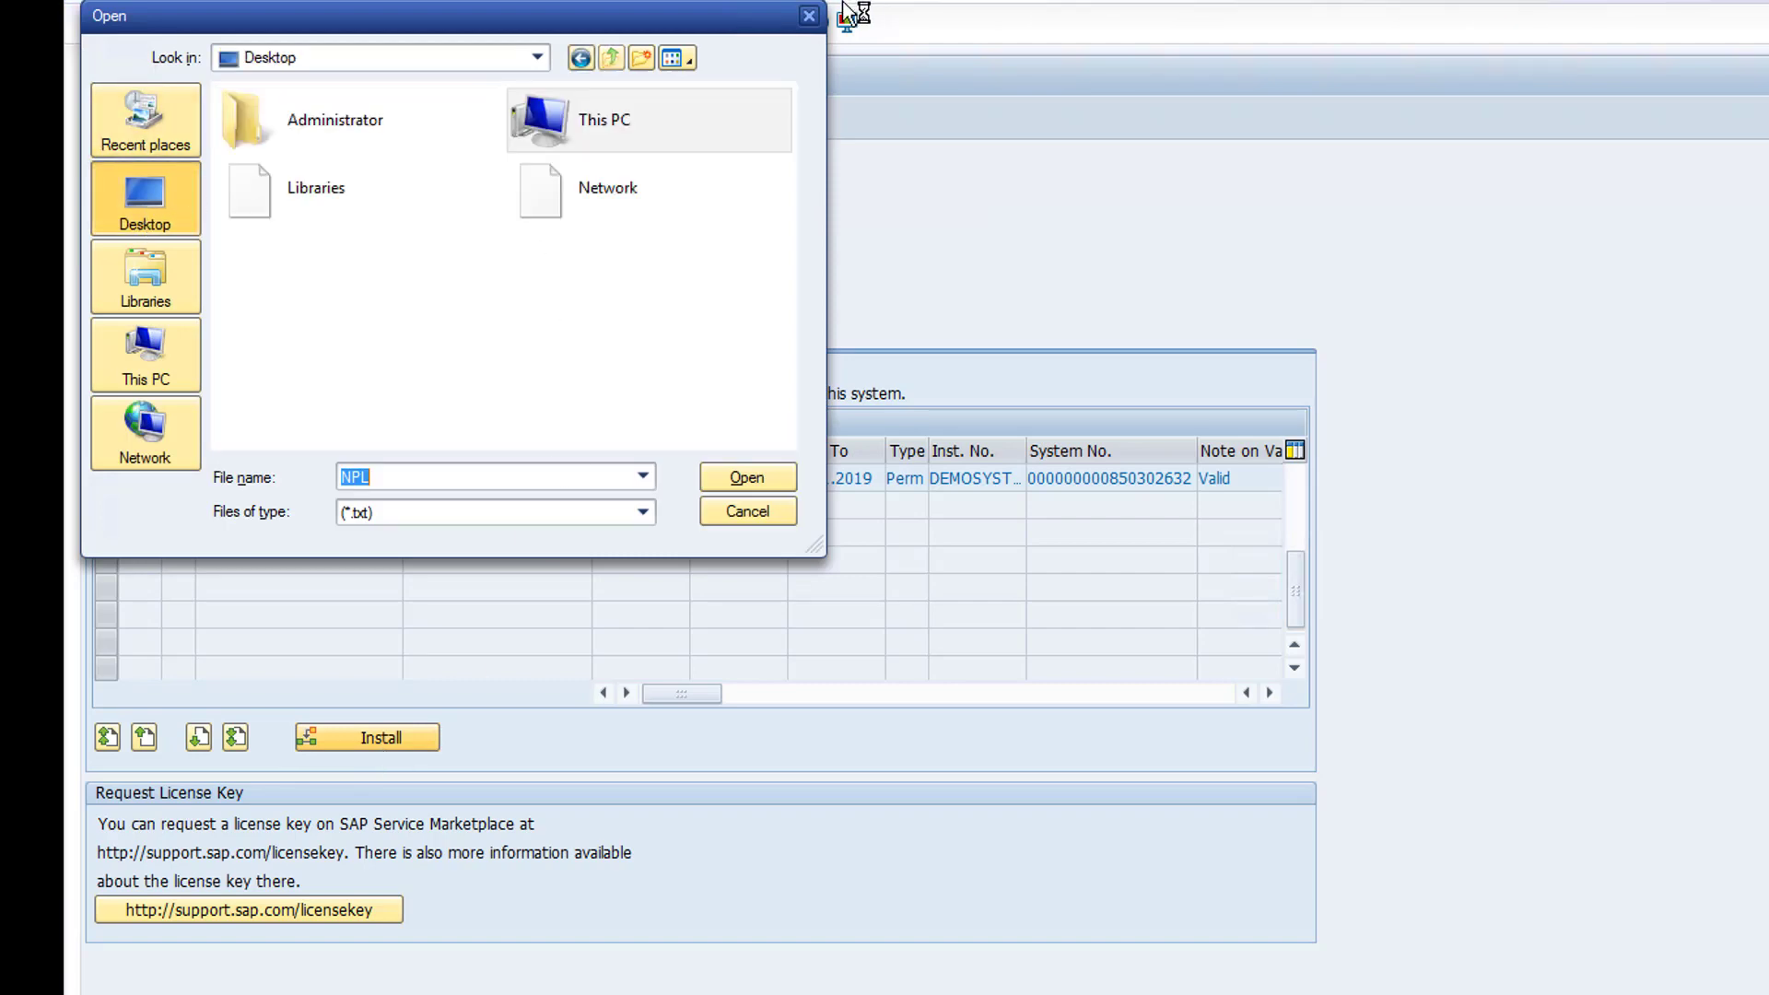
left_click(810, 16)
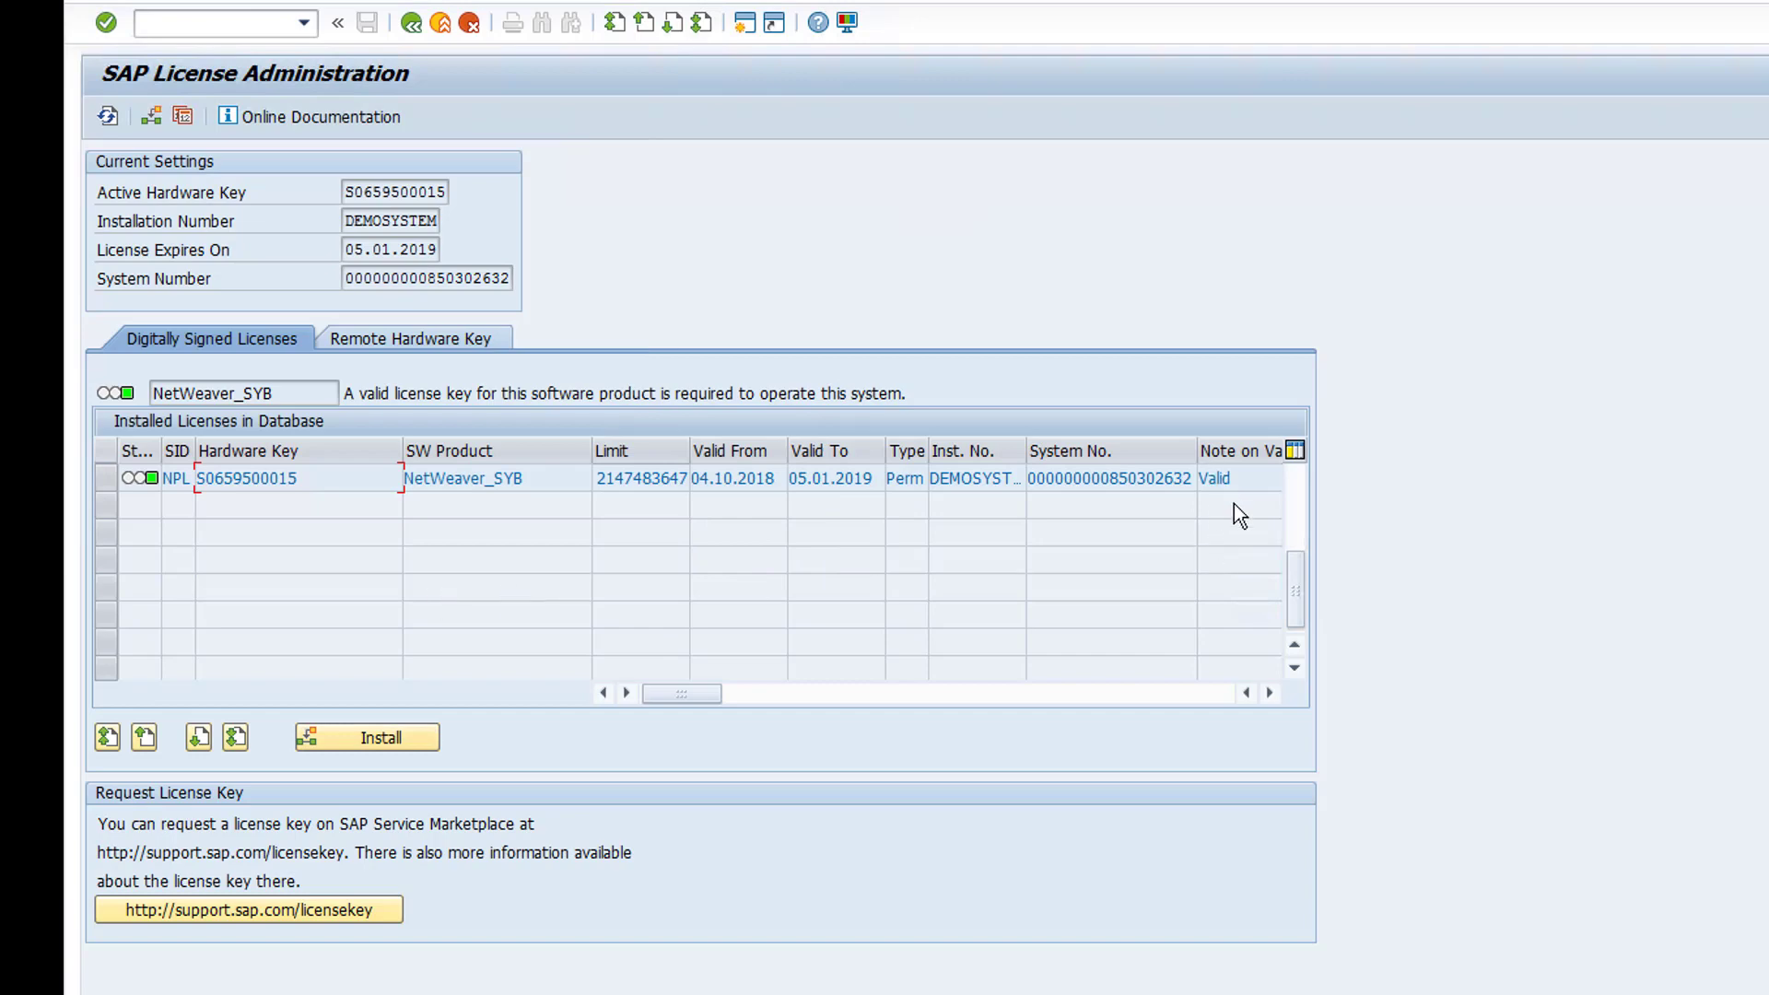
left_click_drag(700, 694, 849, 682)
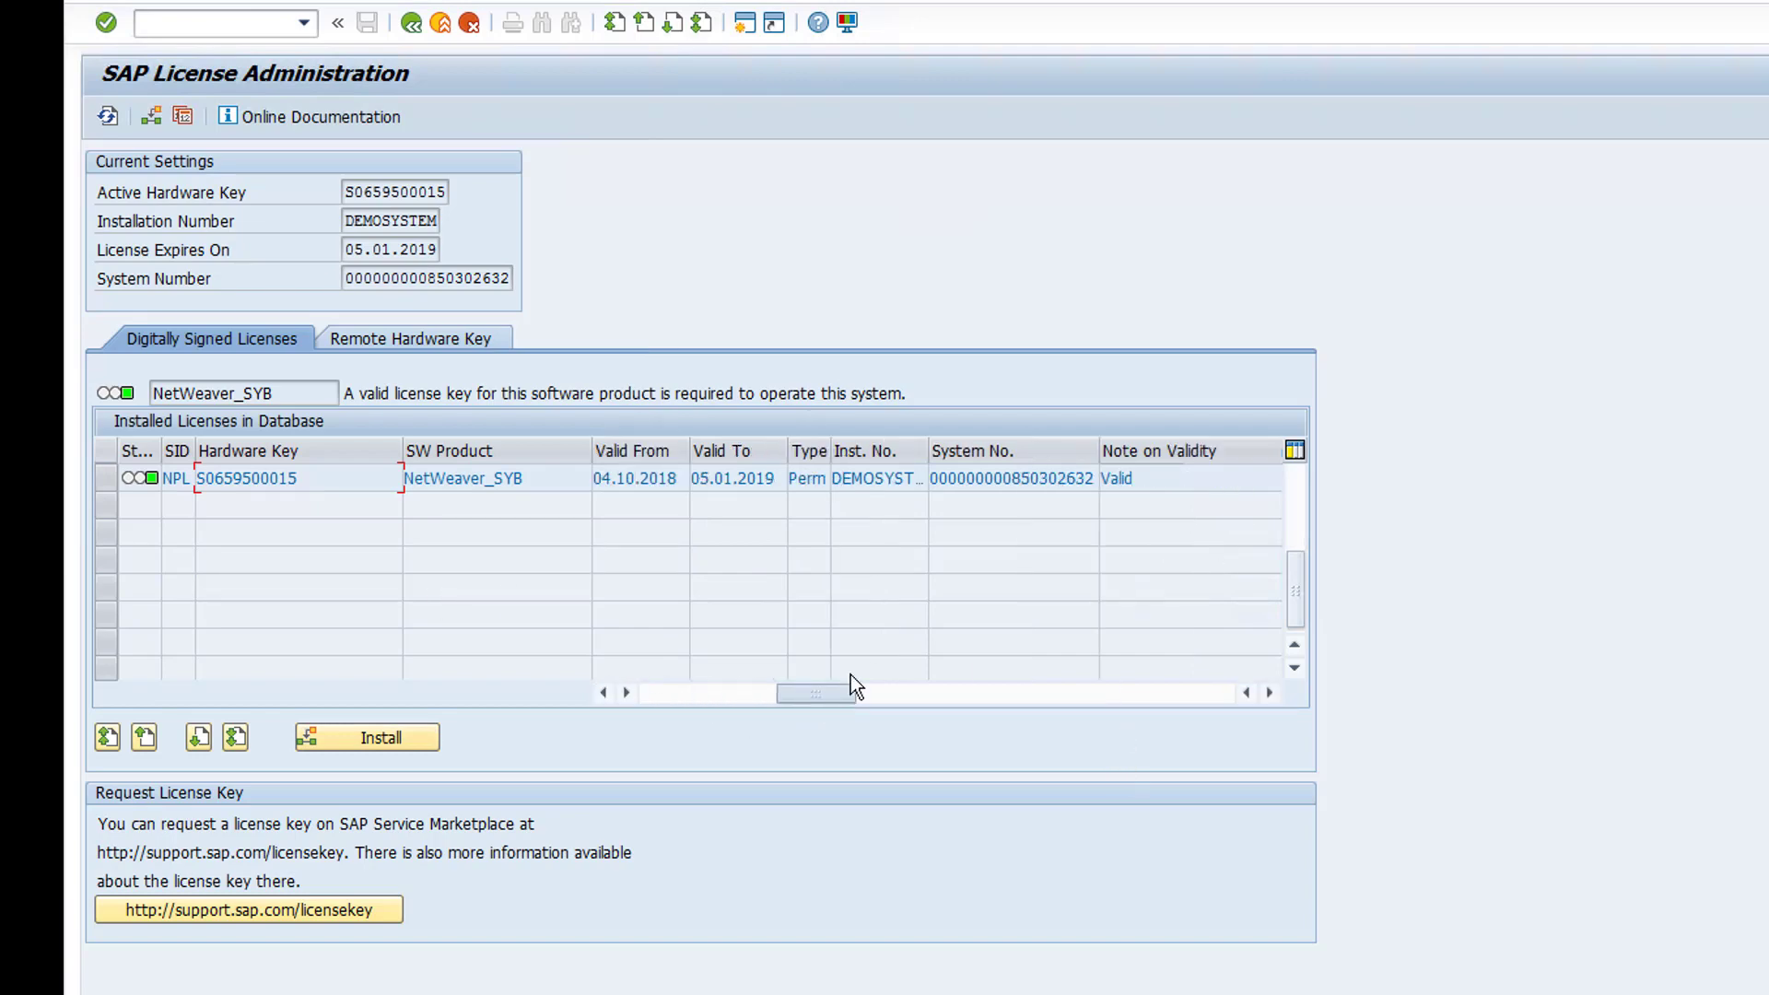
double_click(1158, 481)
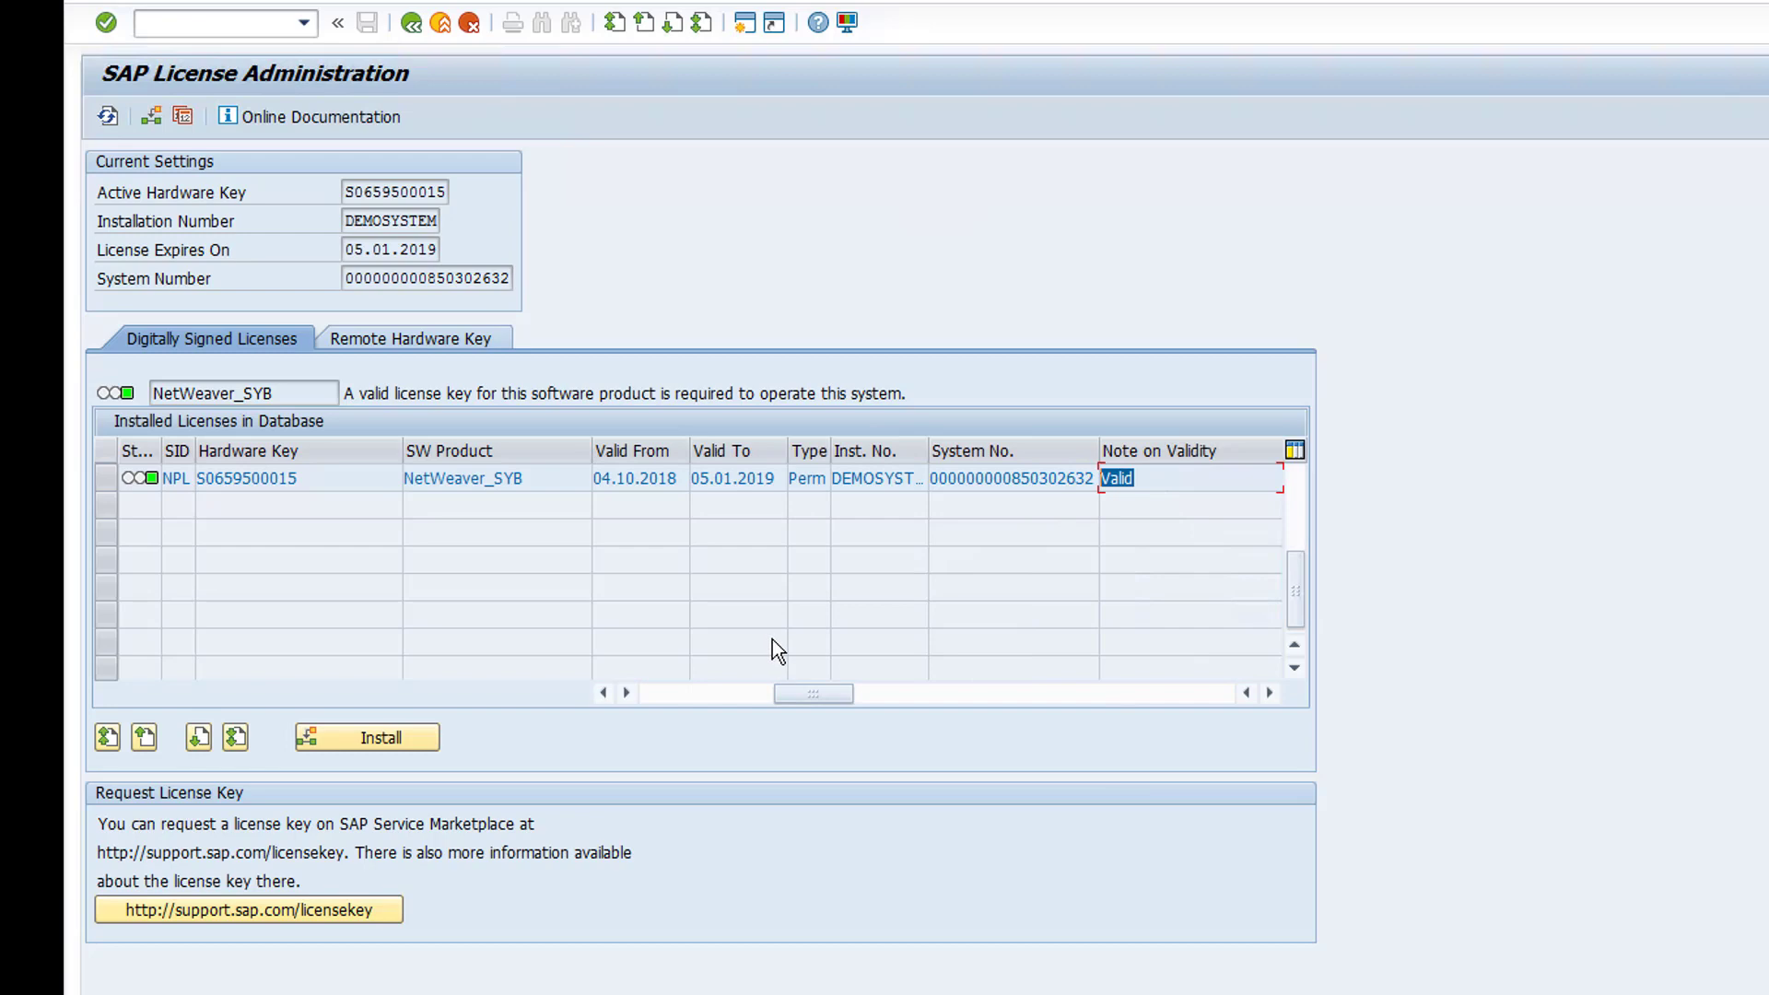
left_click_drag(814, 693, 682, 693)
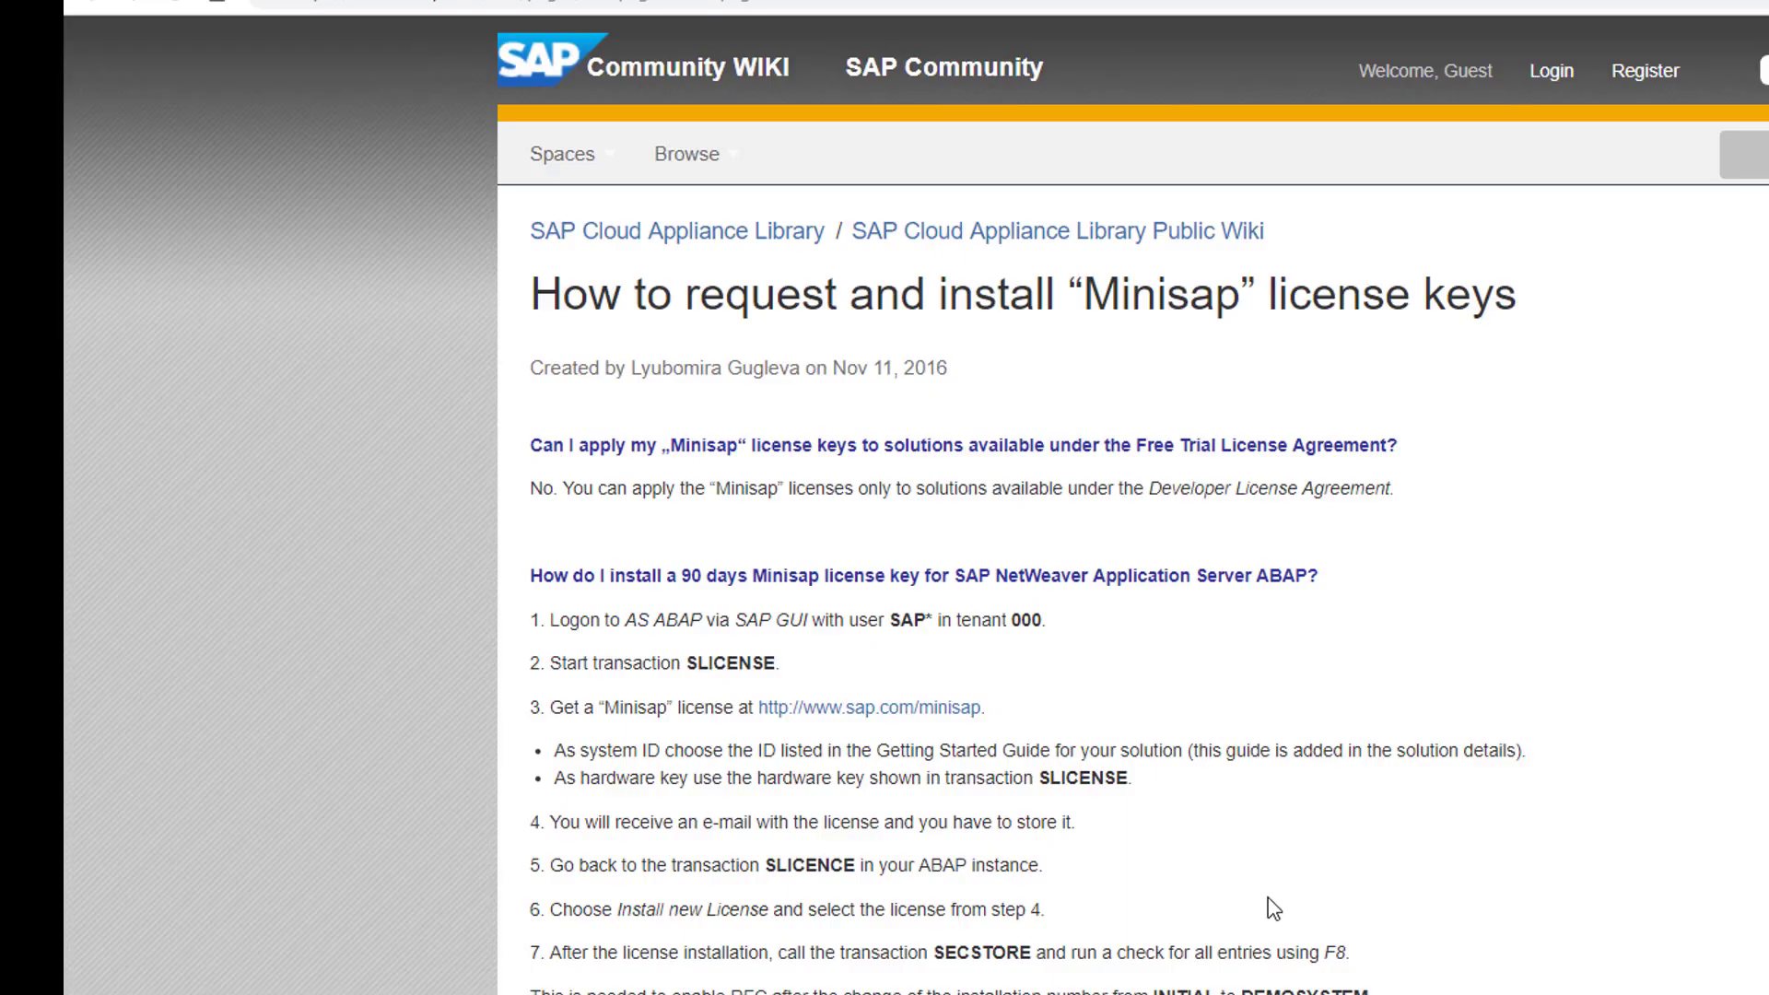
scroll(1263, 912, "down", 1)
double_click(809, 735)
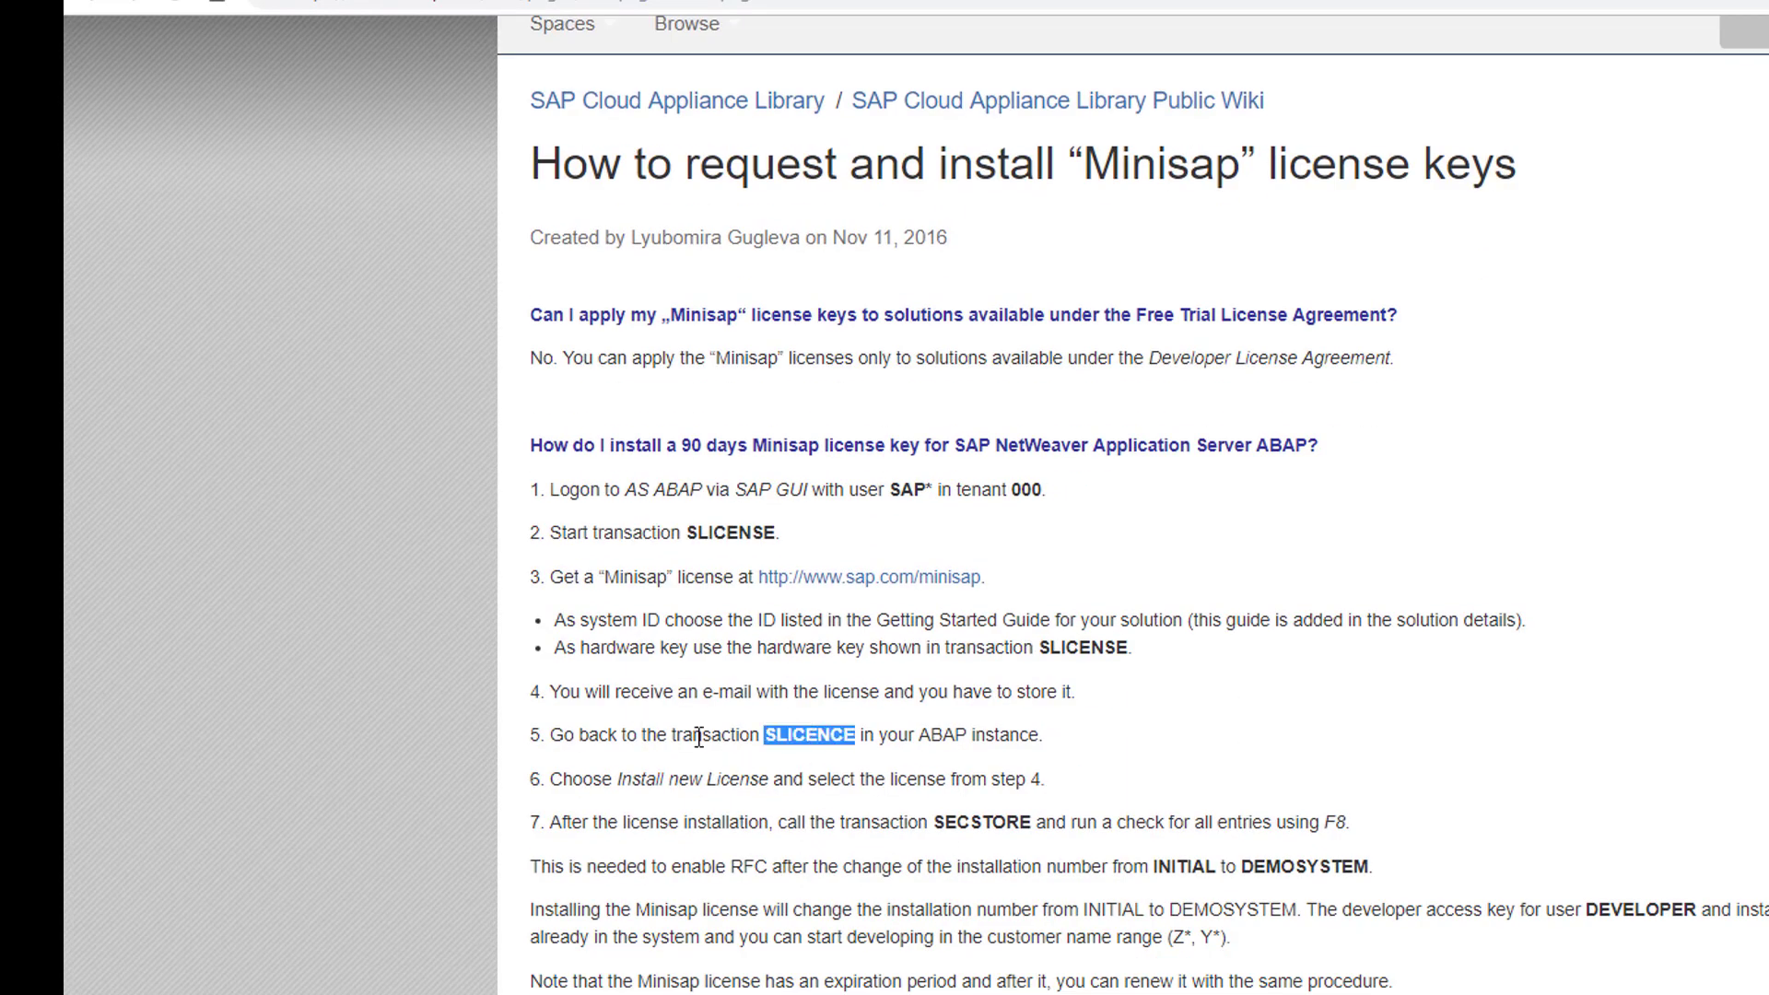
double_click(993, 823)
key("ctrl+c")
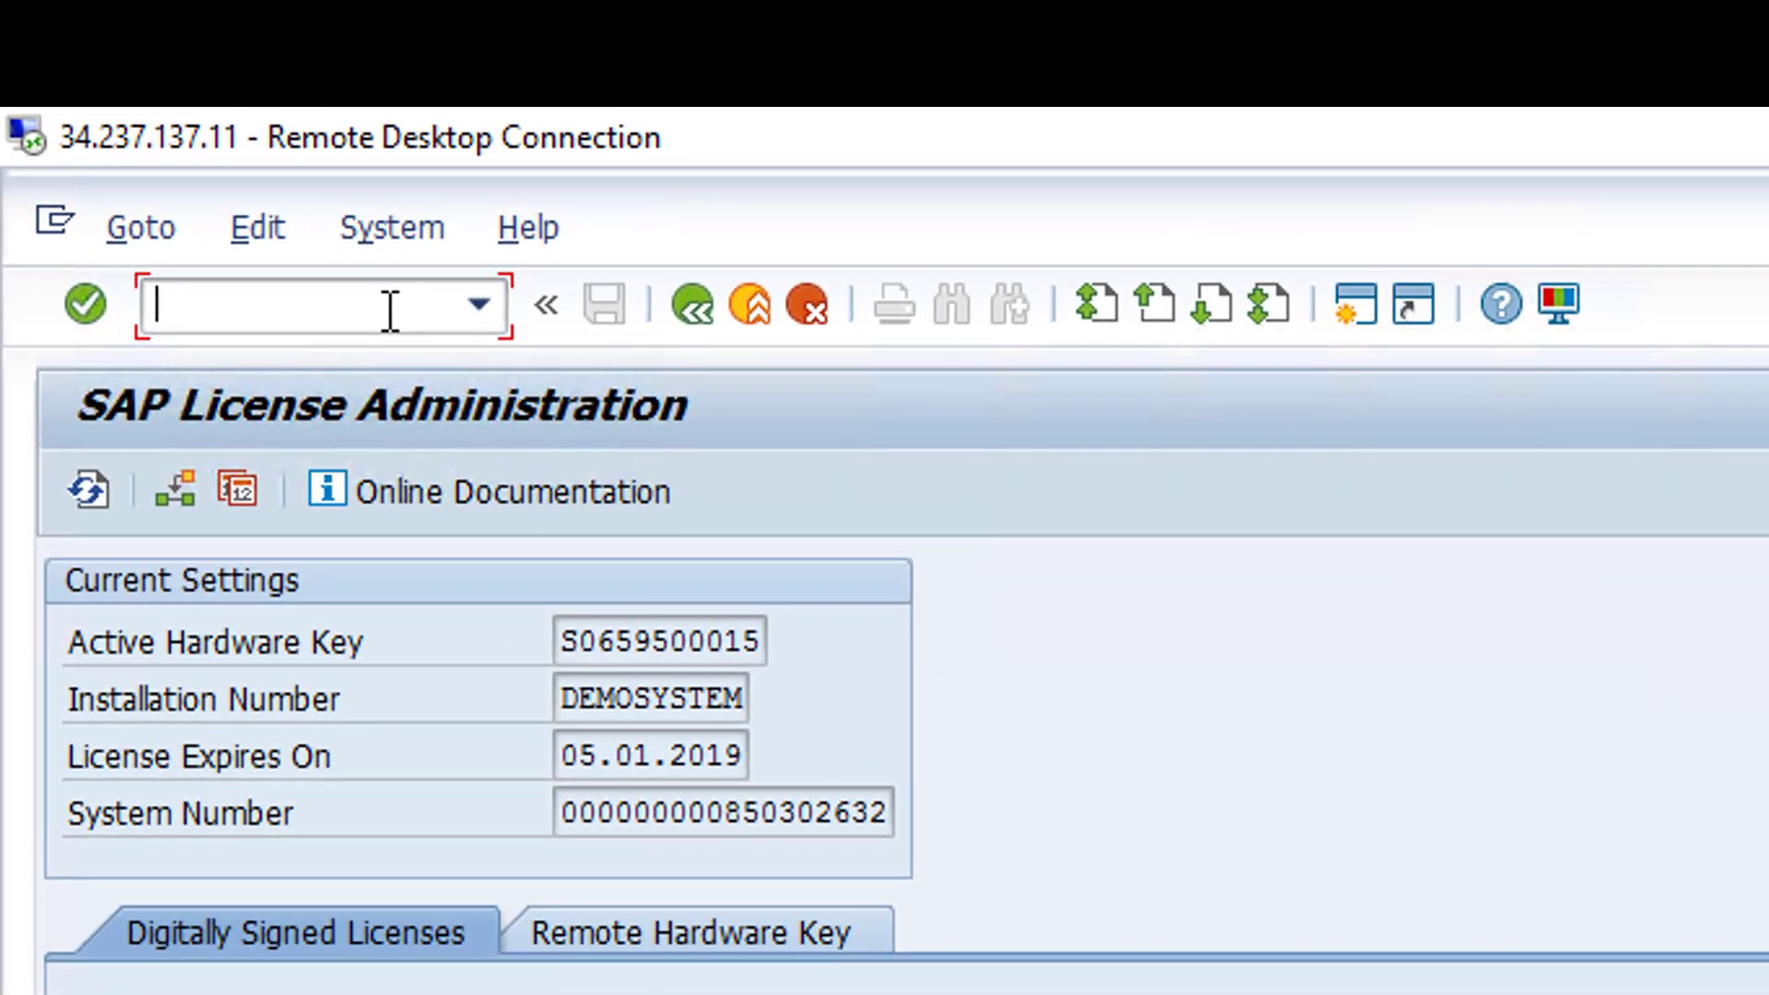
- Run /nSECSTORE, return to the menu with /n, and run SECSTORE again
type("/n")
key("ctrl+v")
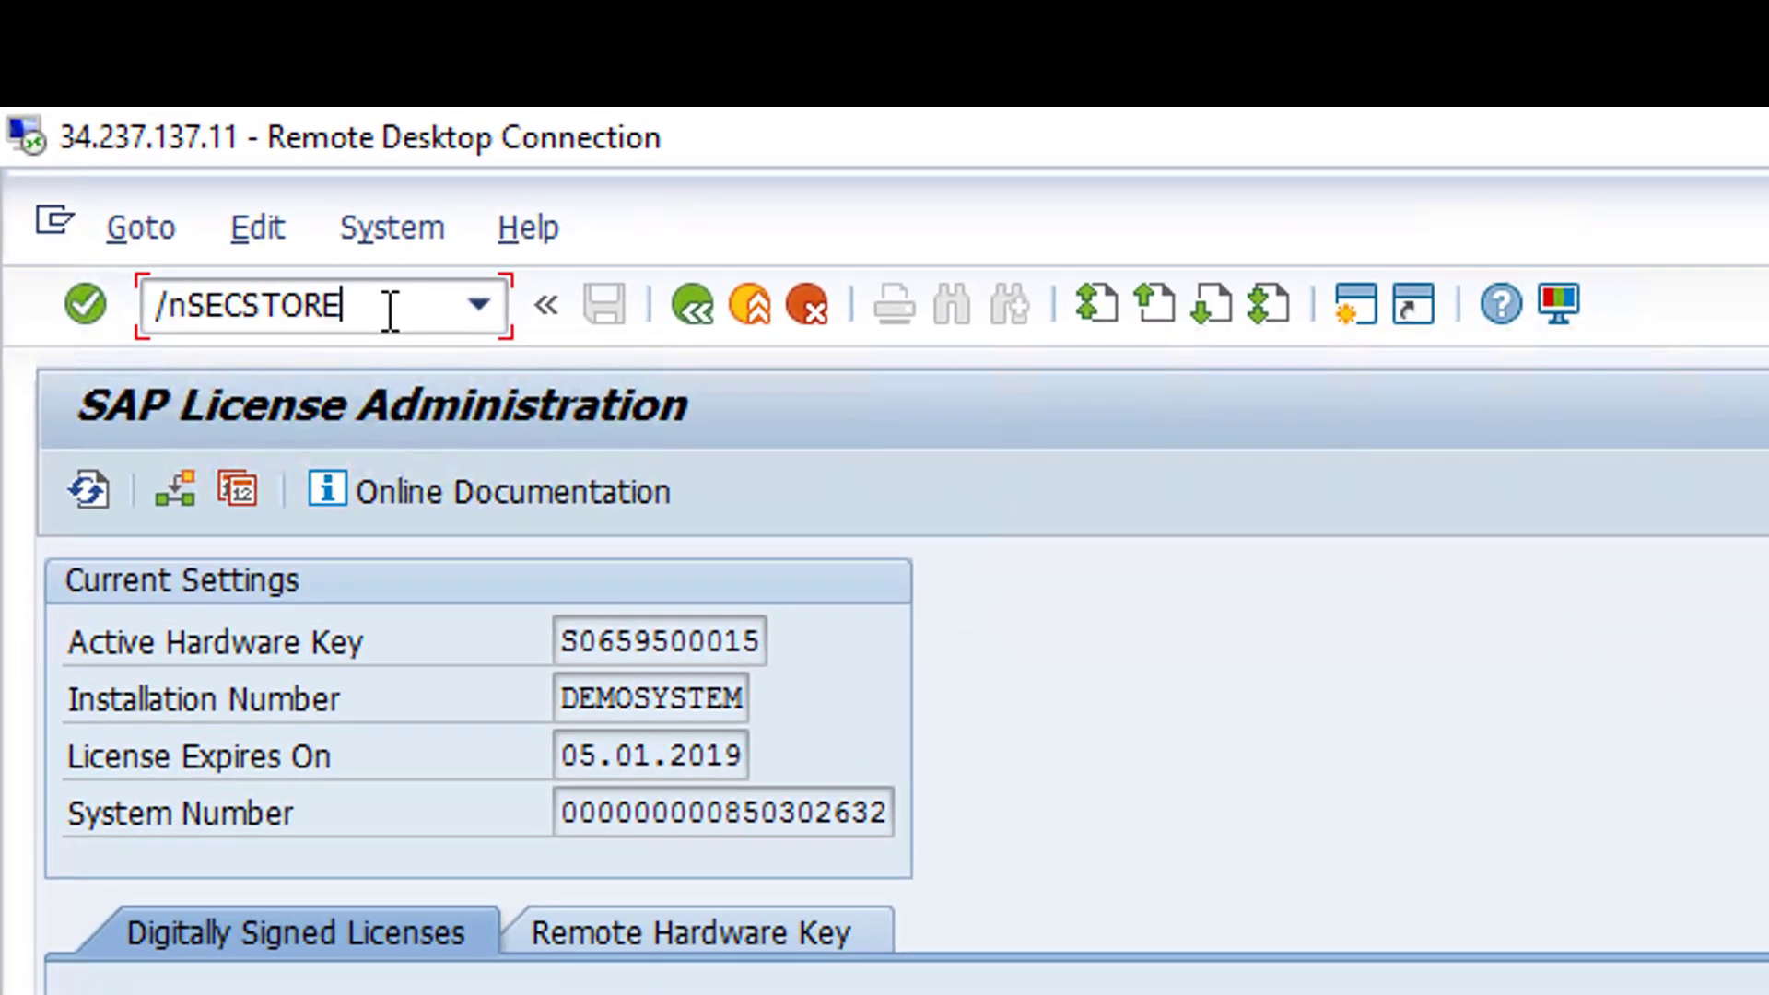
key("Return")
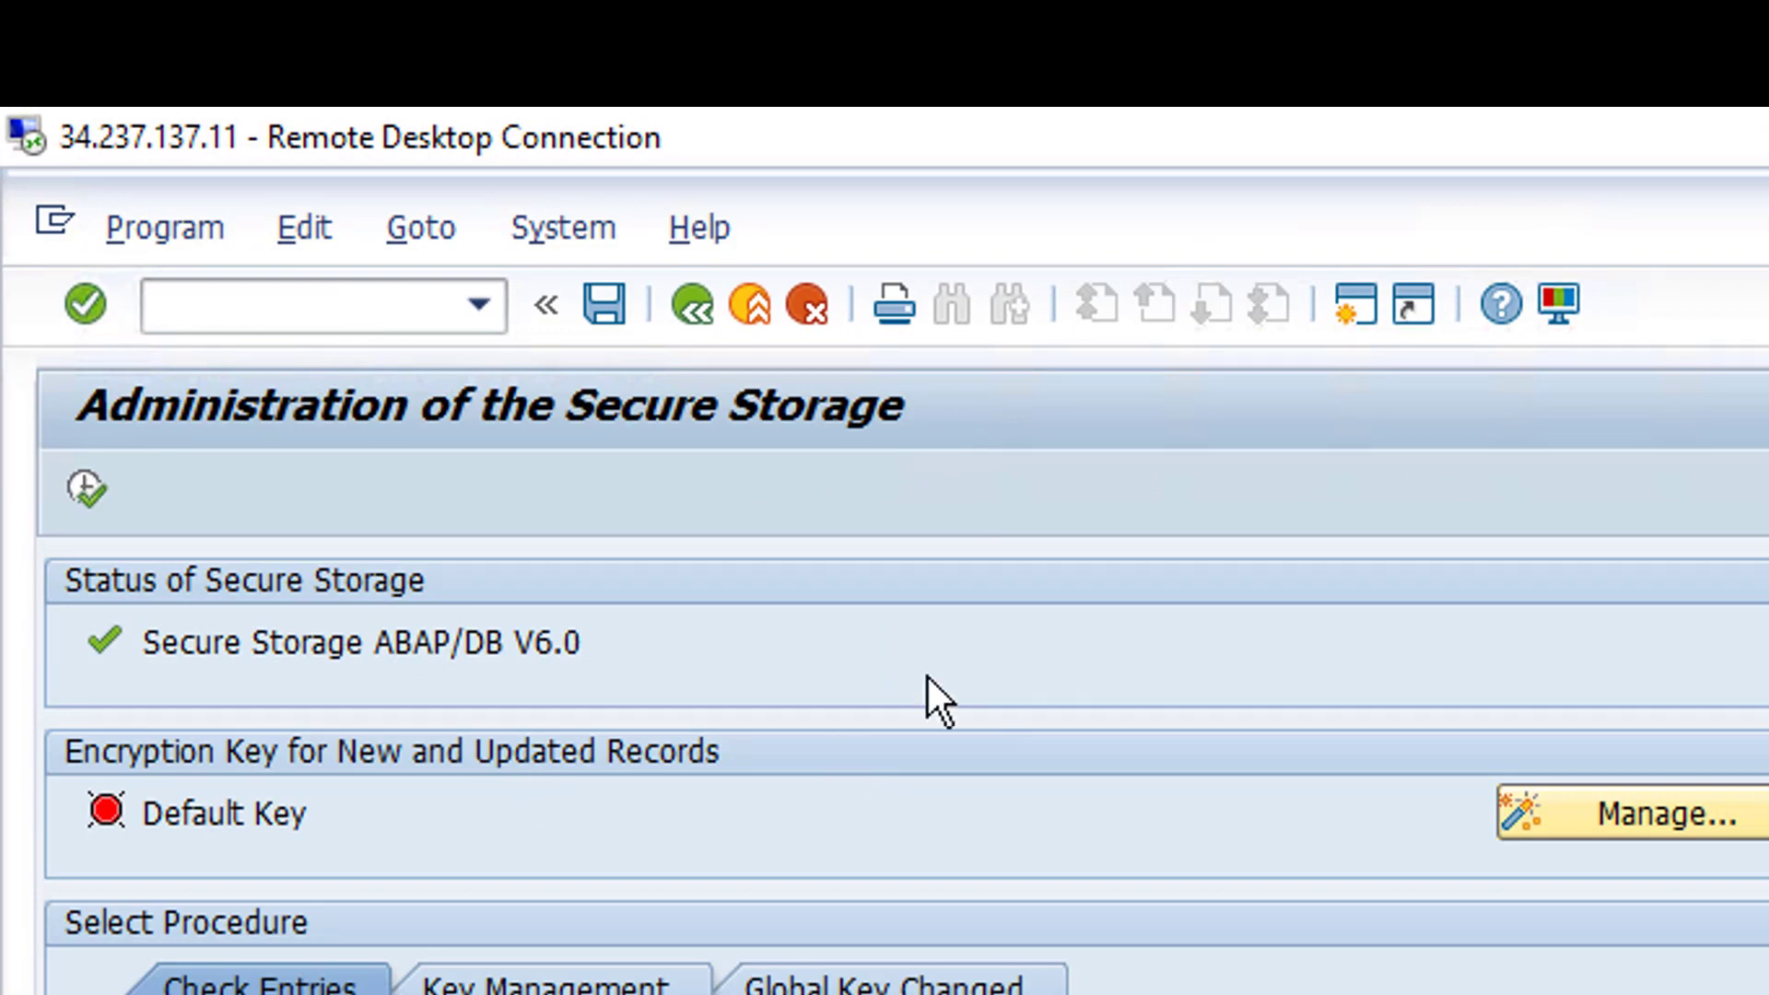
left_click(268, 291)
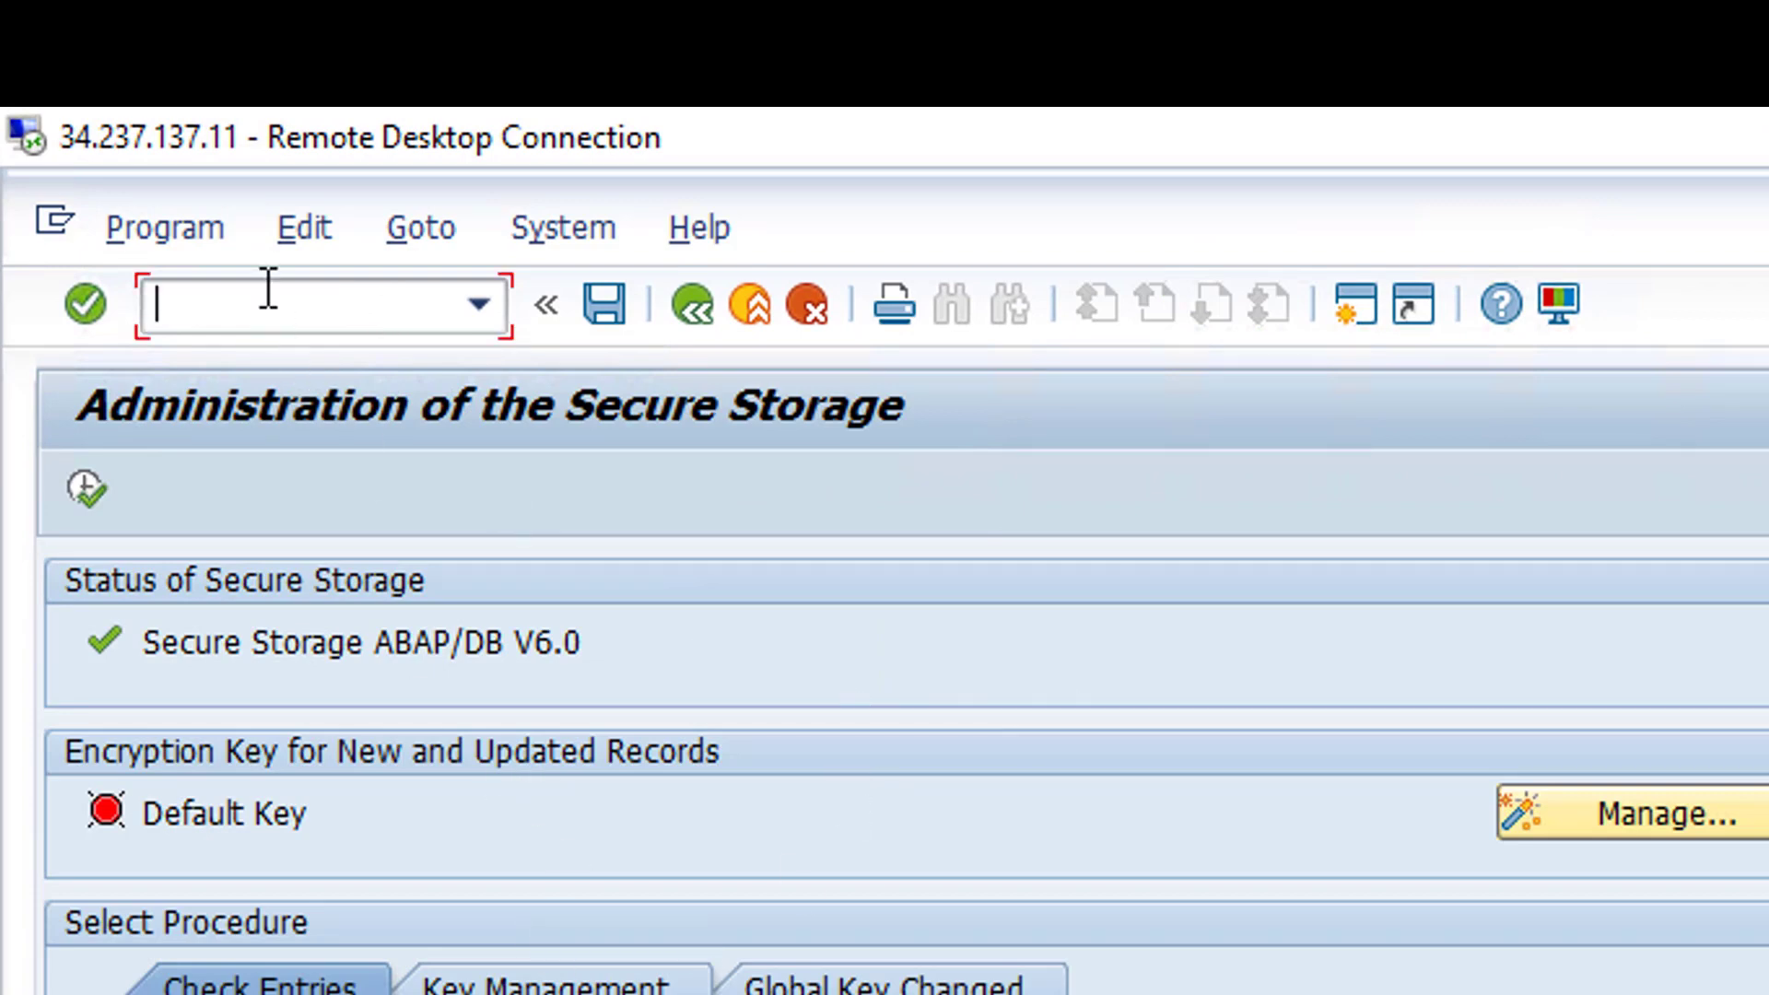
type("/n")
key("Return")
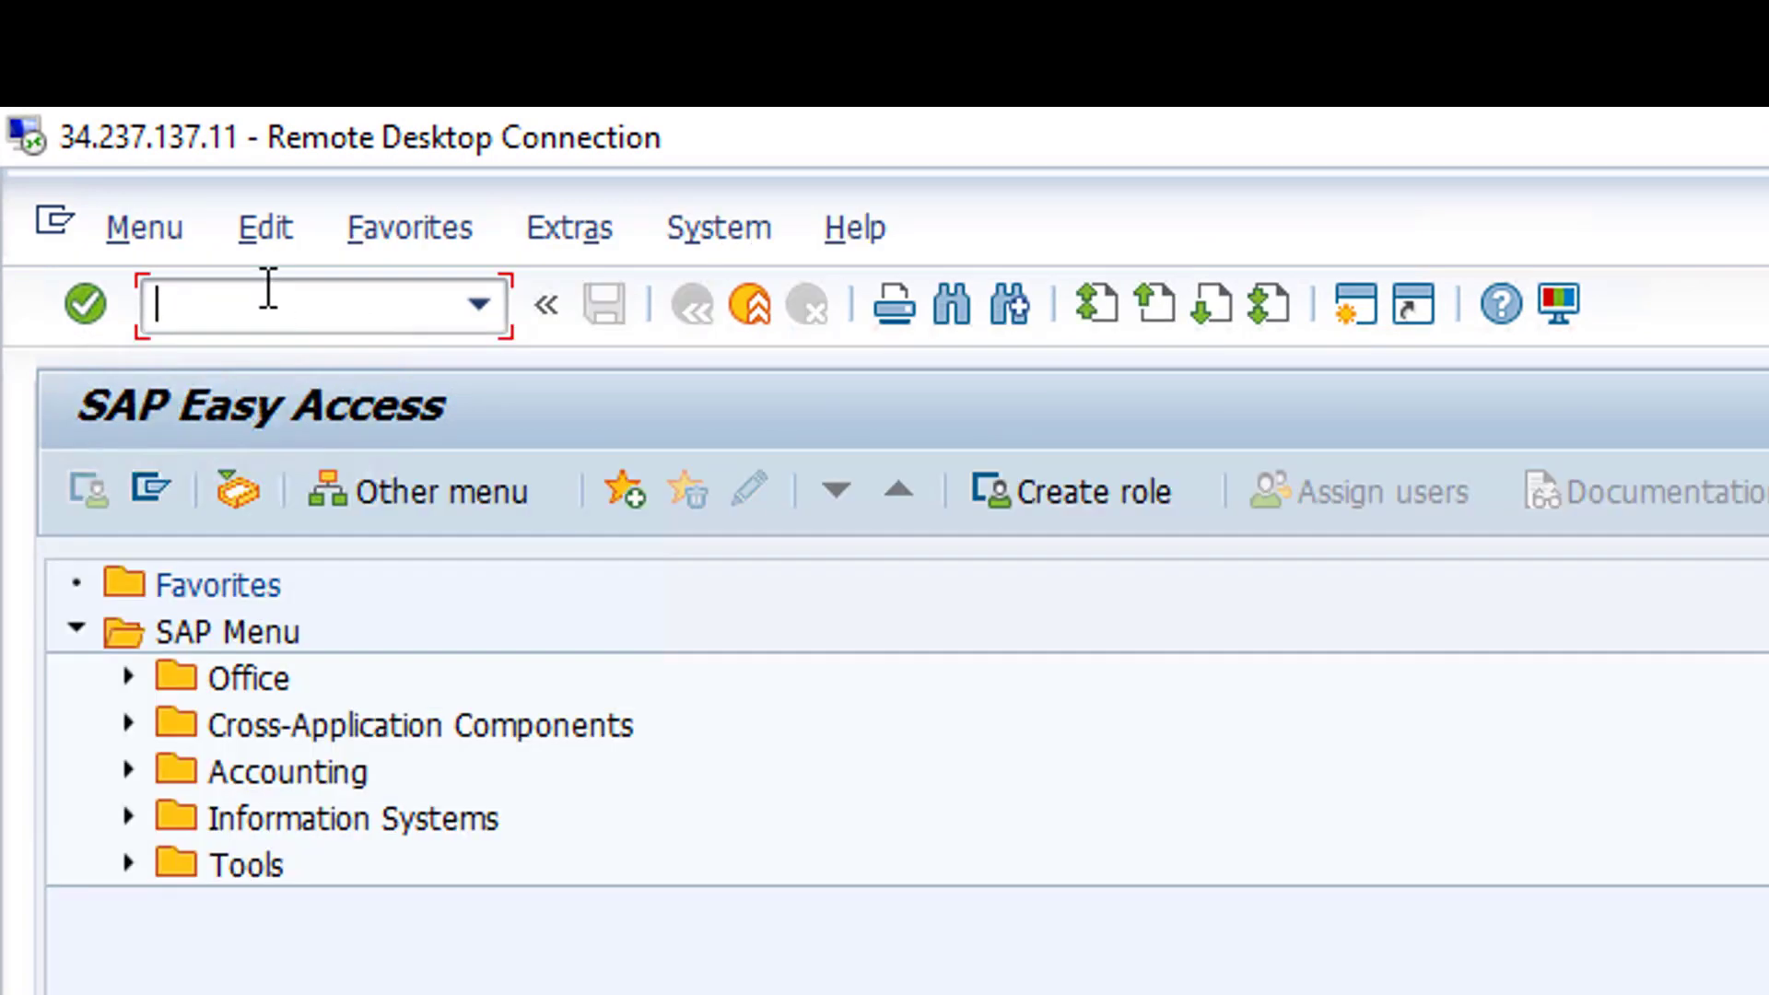
type("SECSTORE")
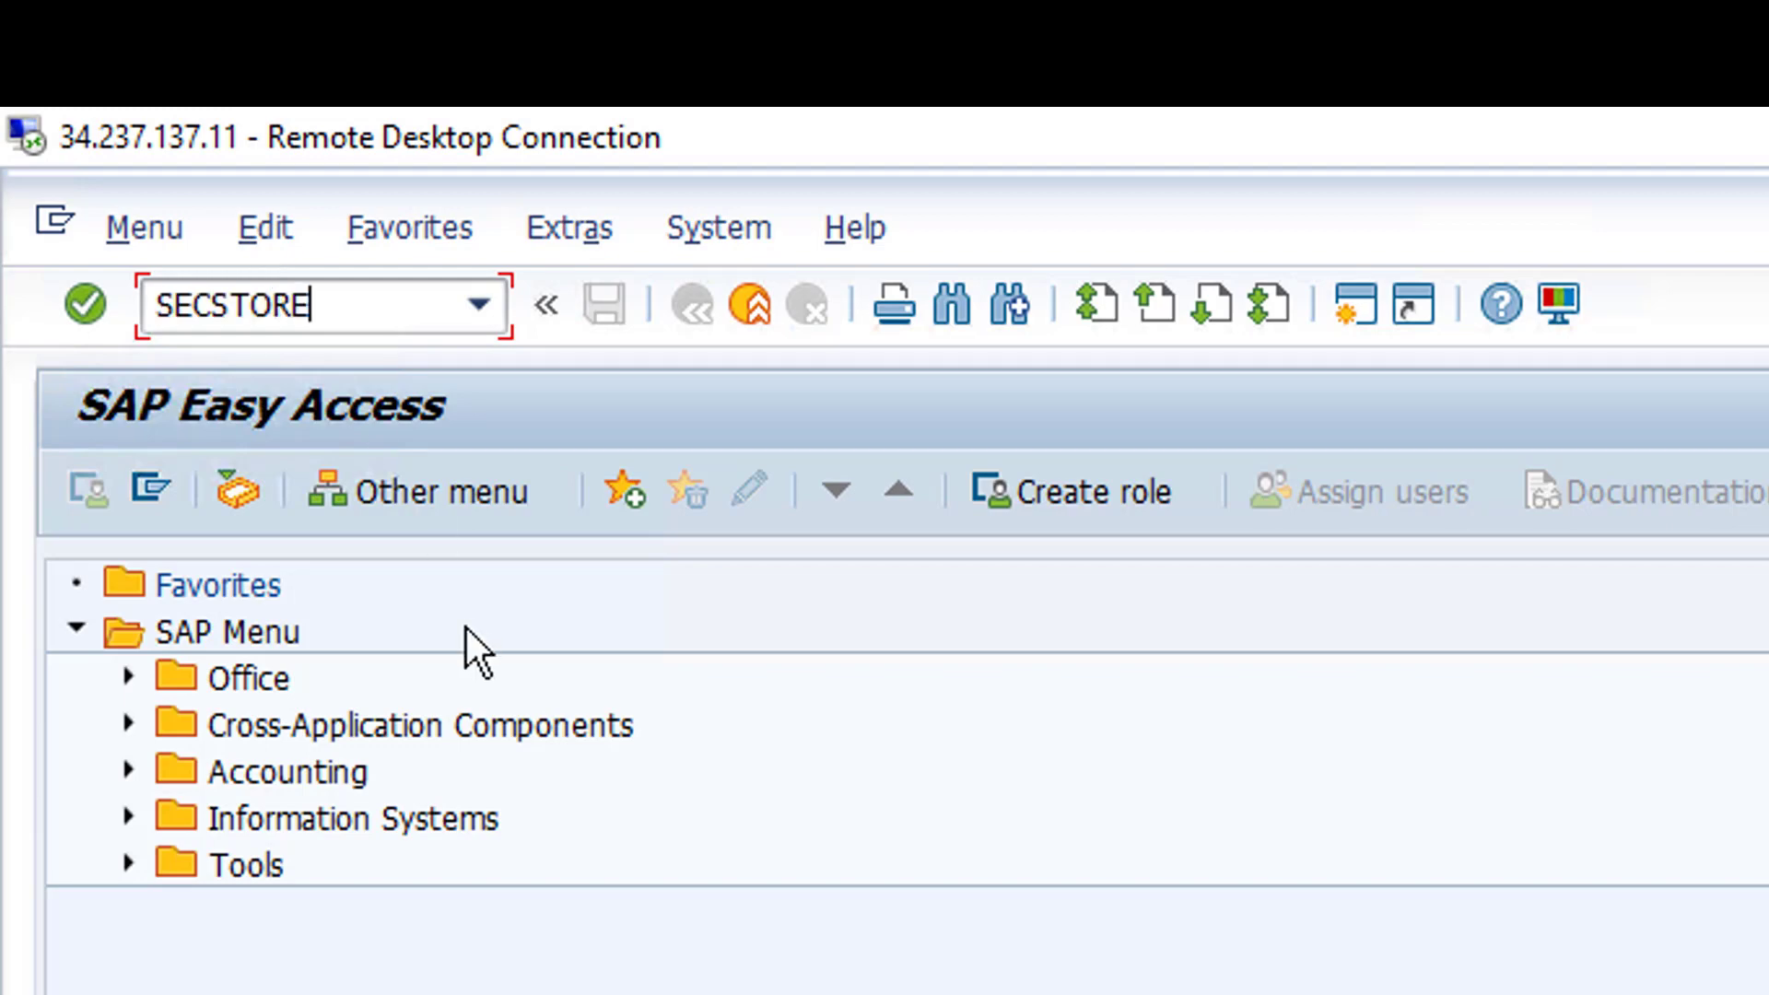
key("Return")
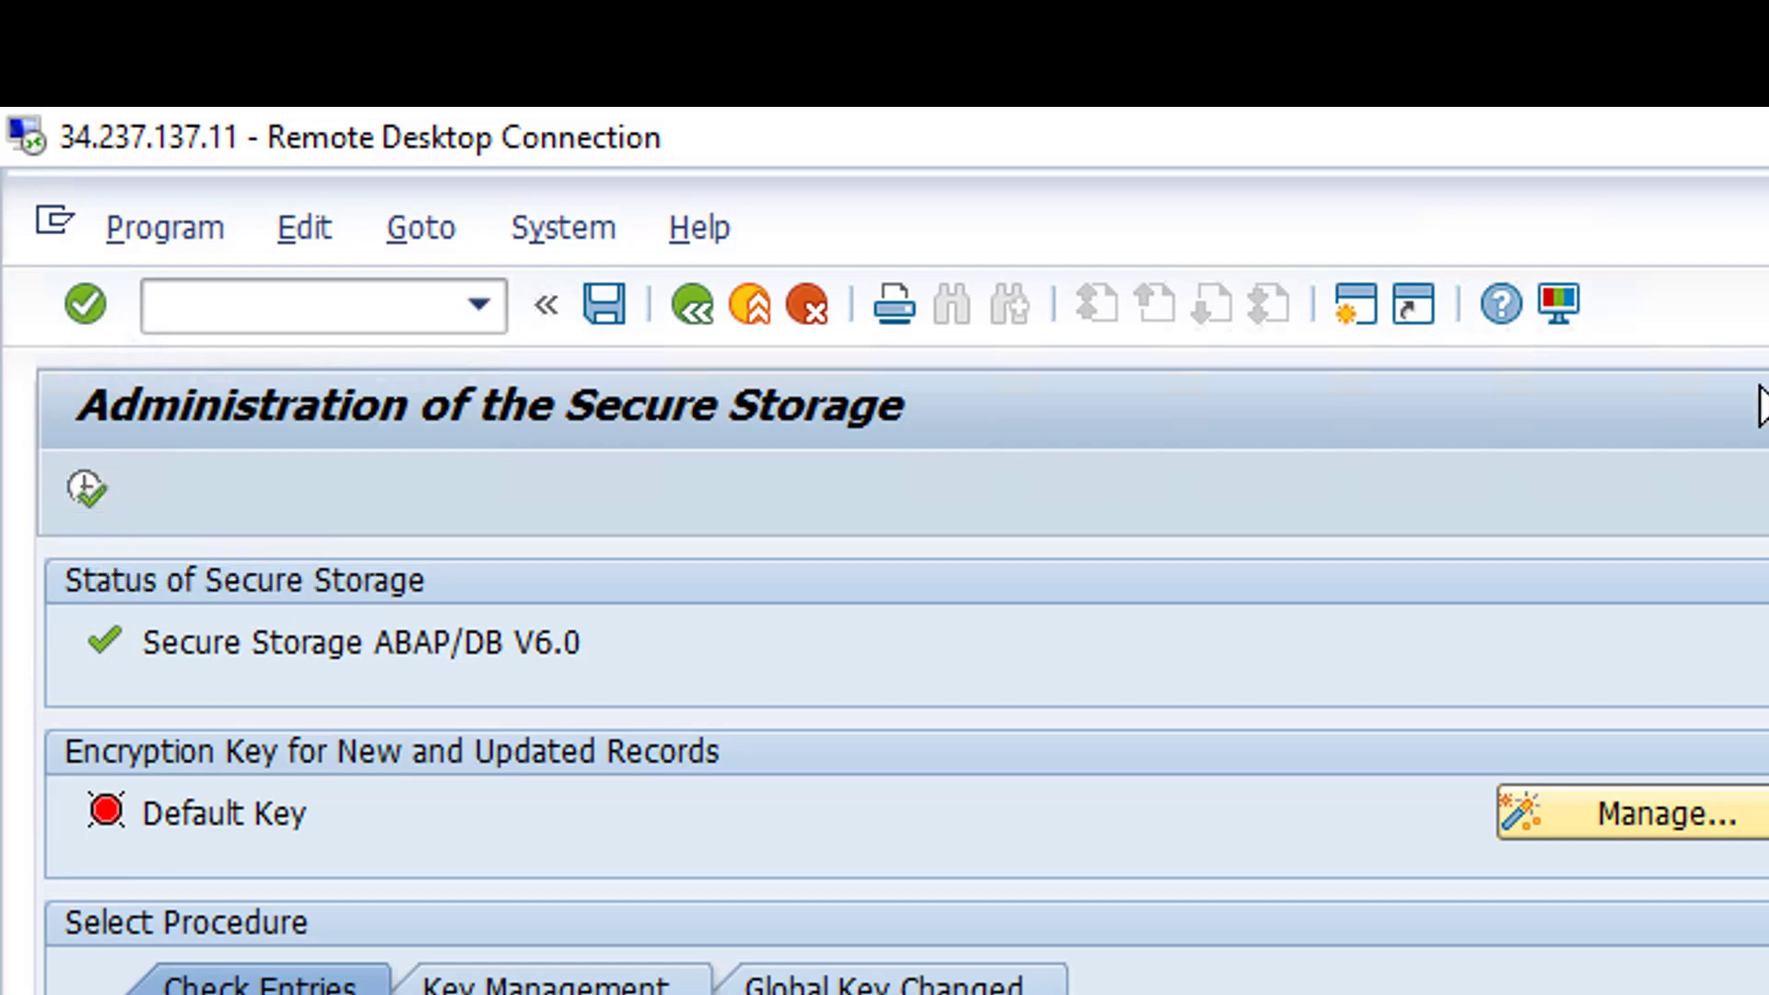
- Check System Status for installation number DEMOSYSTEM and licence expiry 05.01.2019, then close it
left_click(580, 241)
left_click(581, 241)
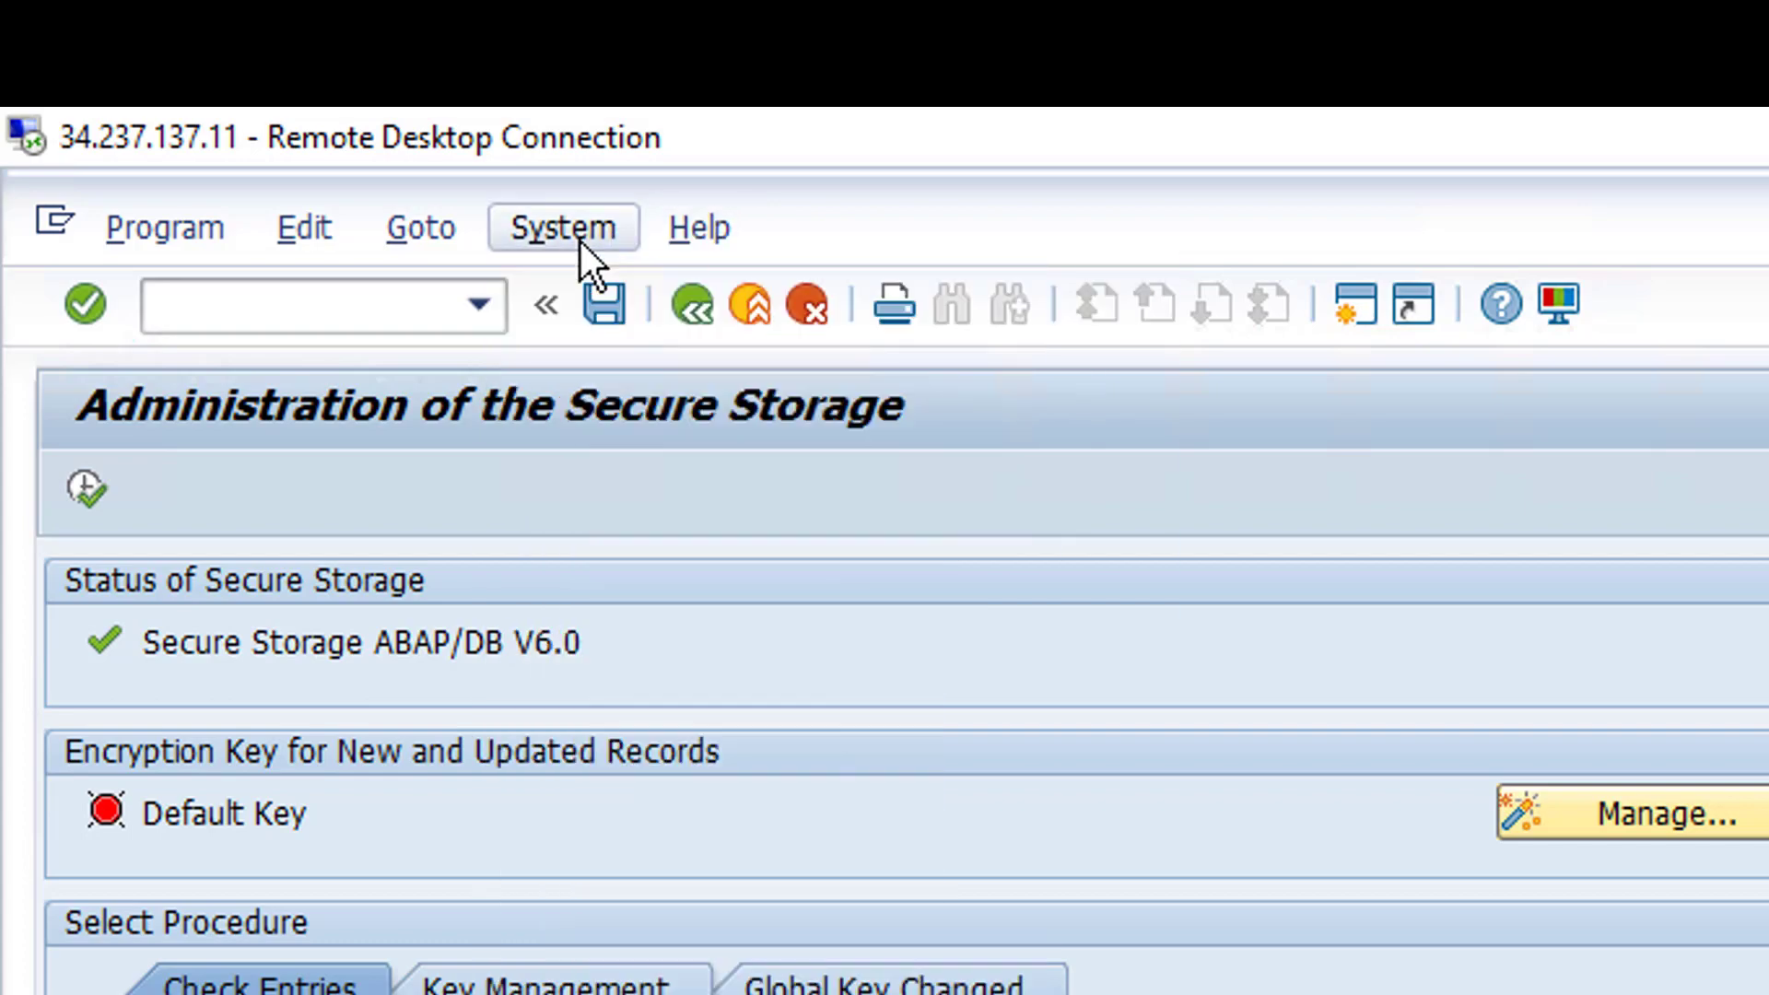
left_click(581, 242)
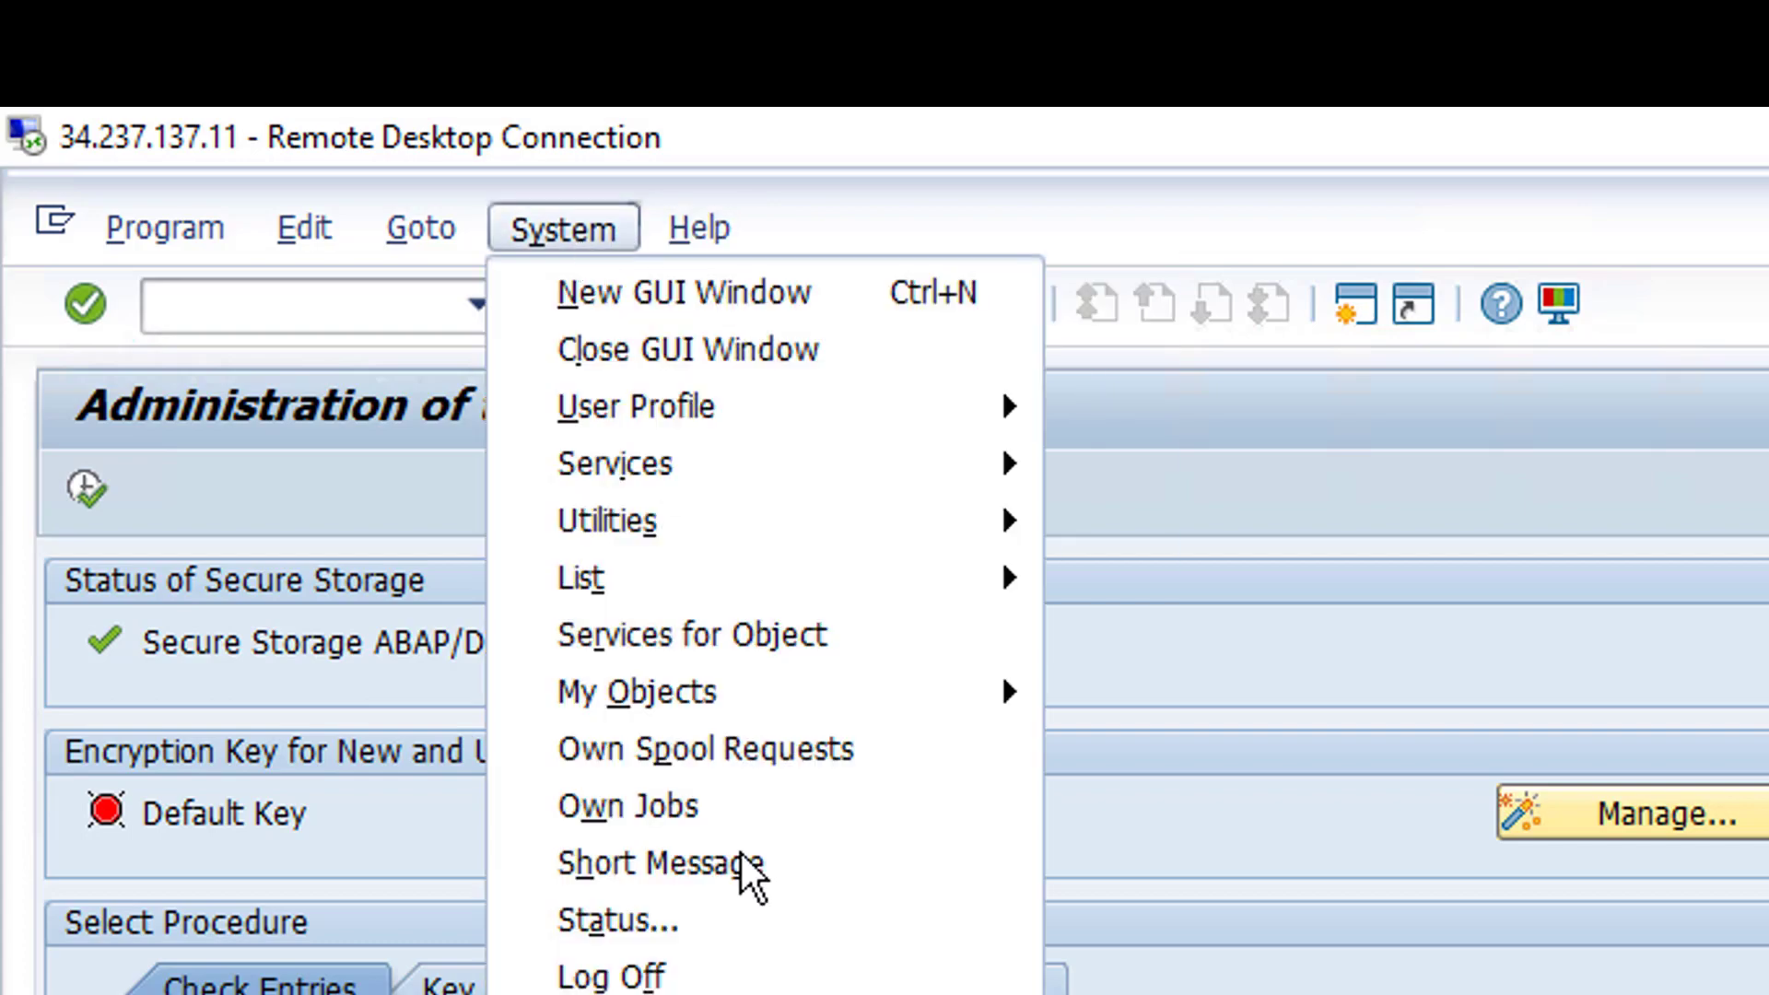
left_click(916, 932)
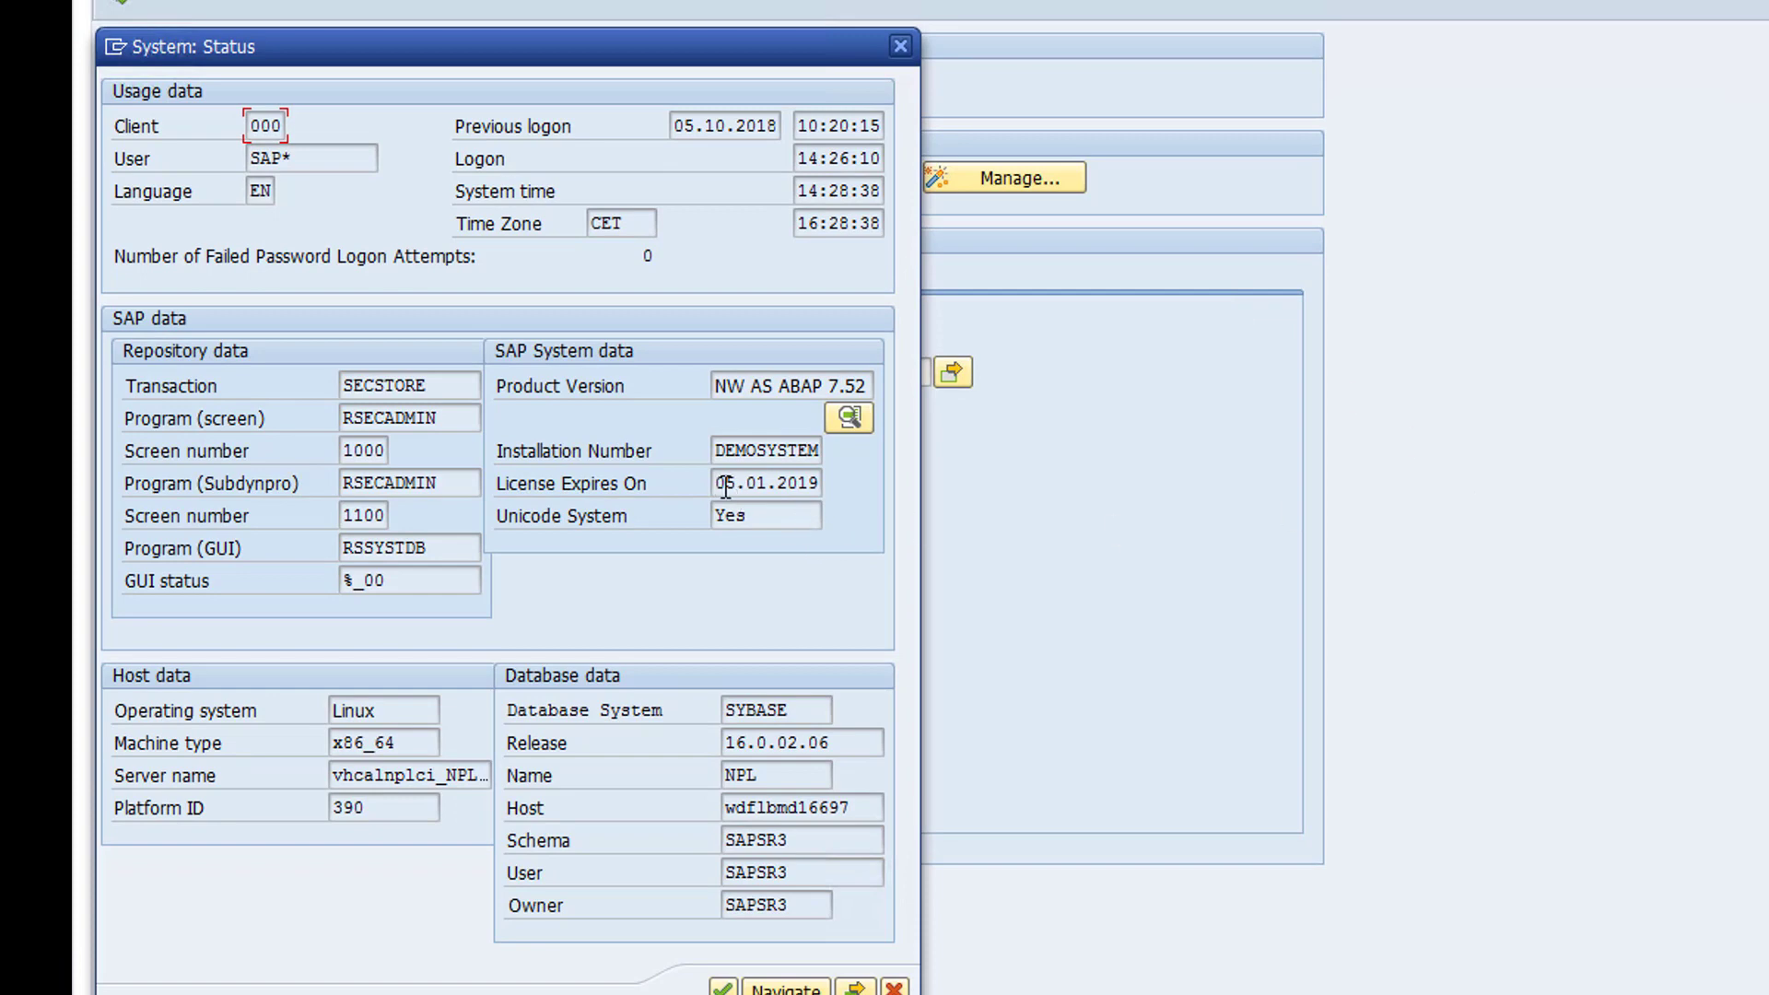
left_click_drag(721, 483, 959, 493)
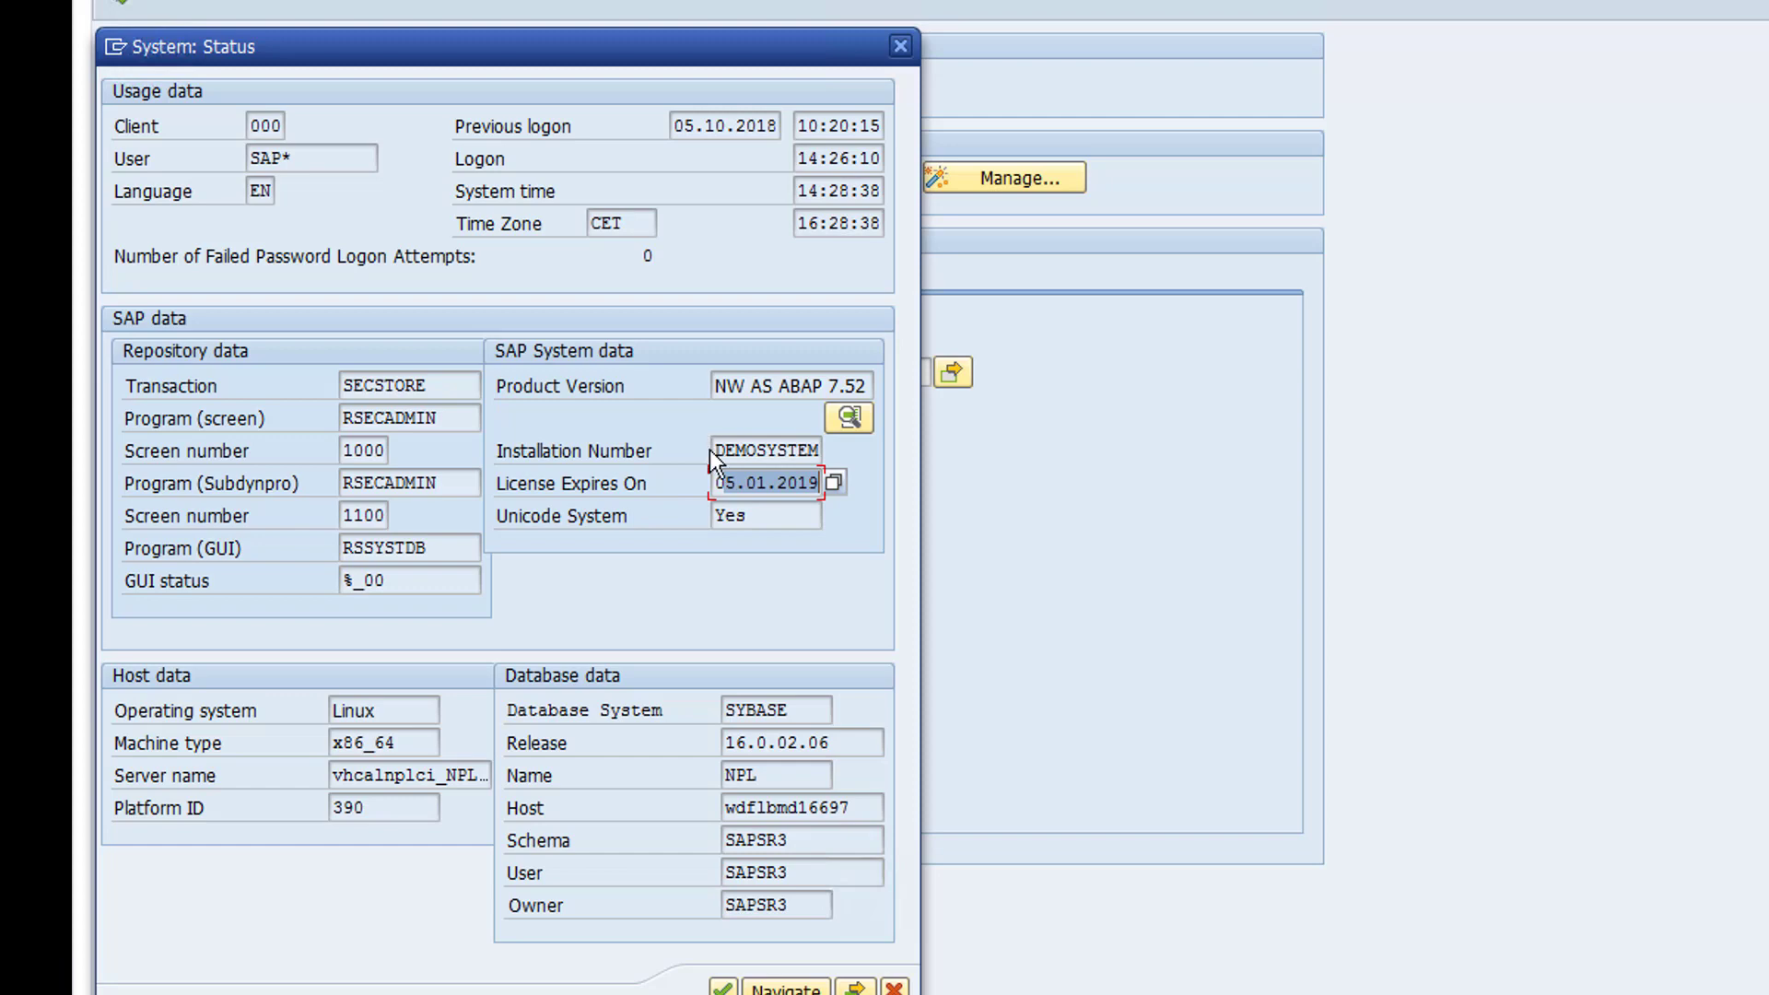
left_click_drag(722, 452, 821, 449)
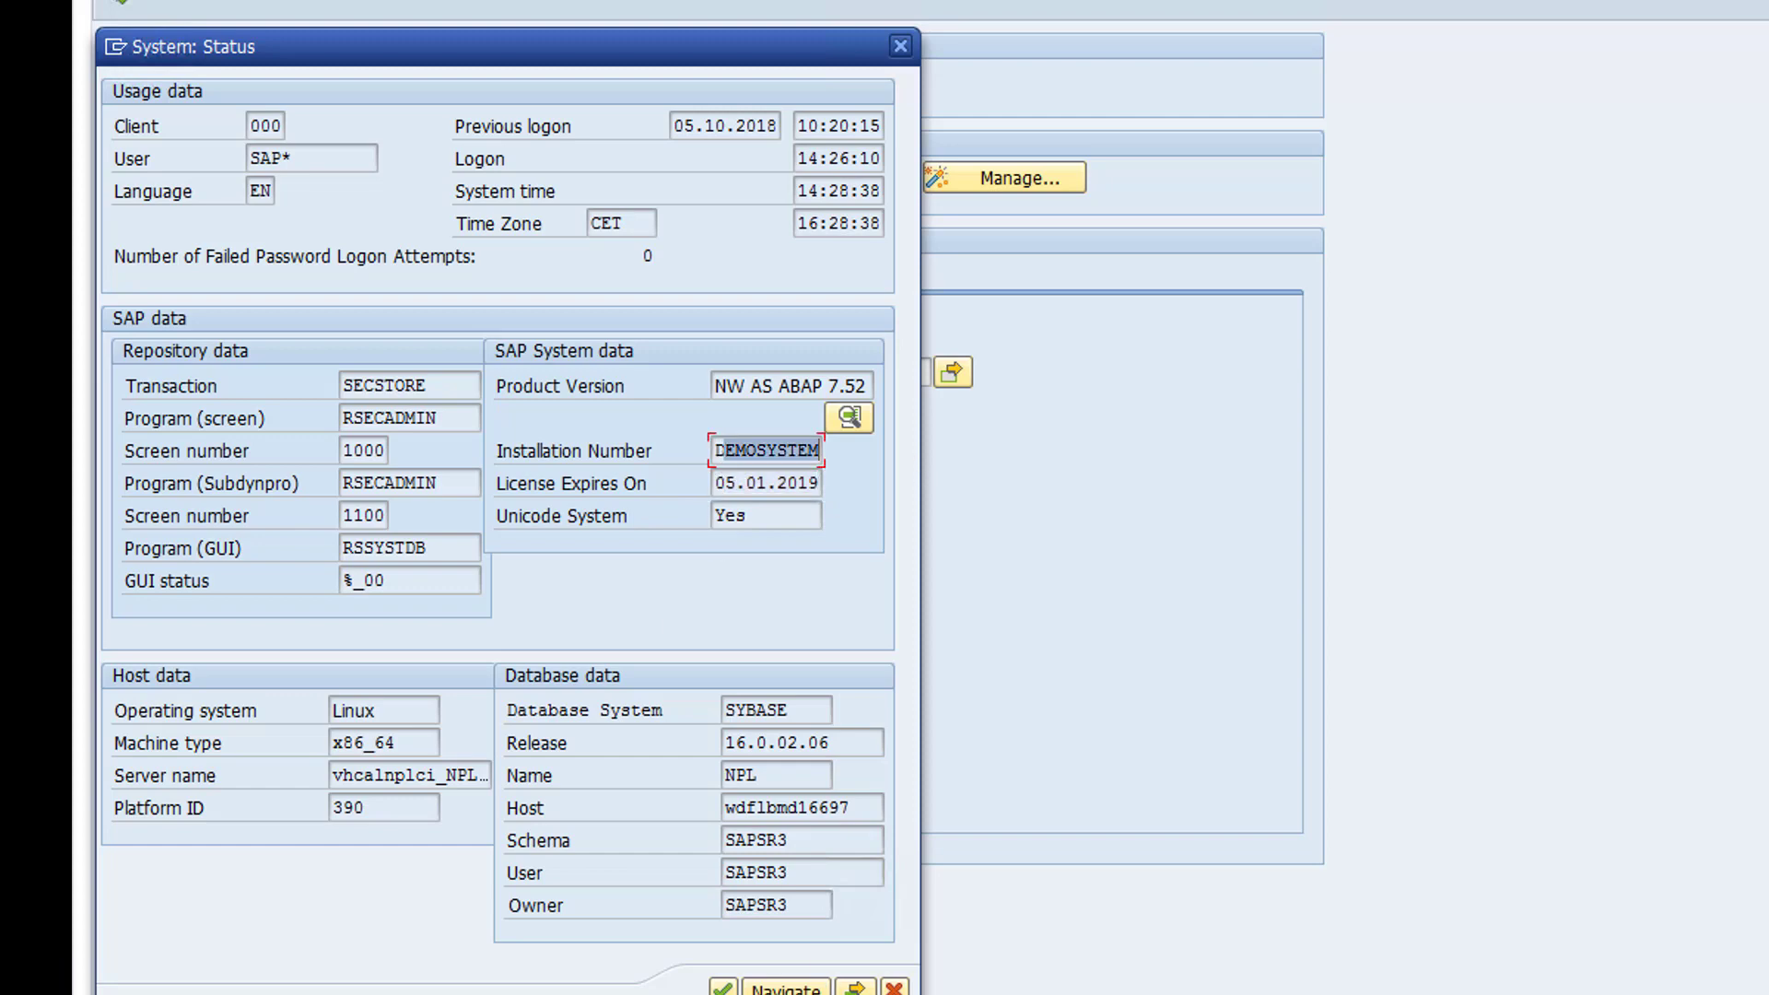
left_click(895, 988)
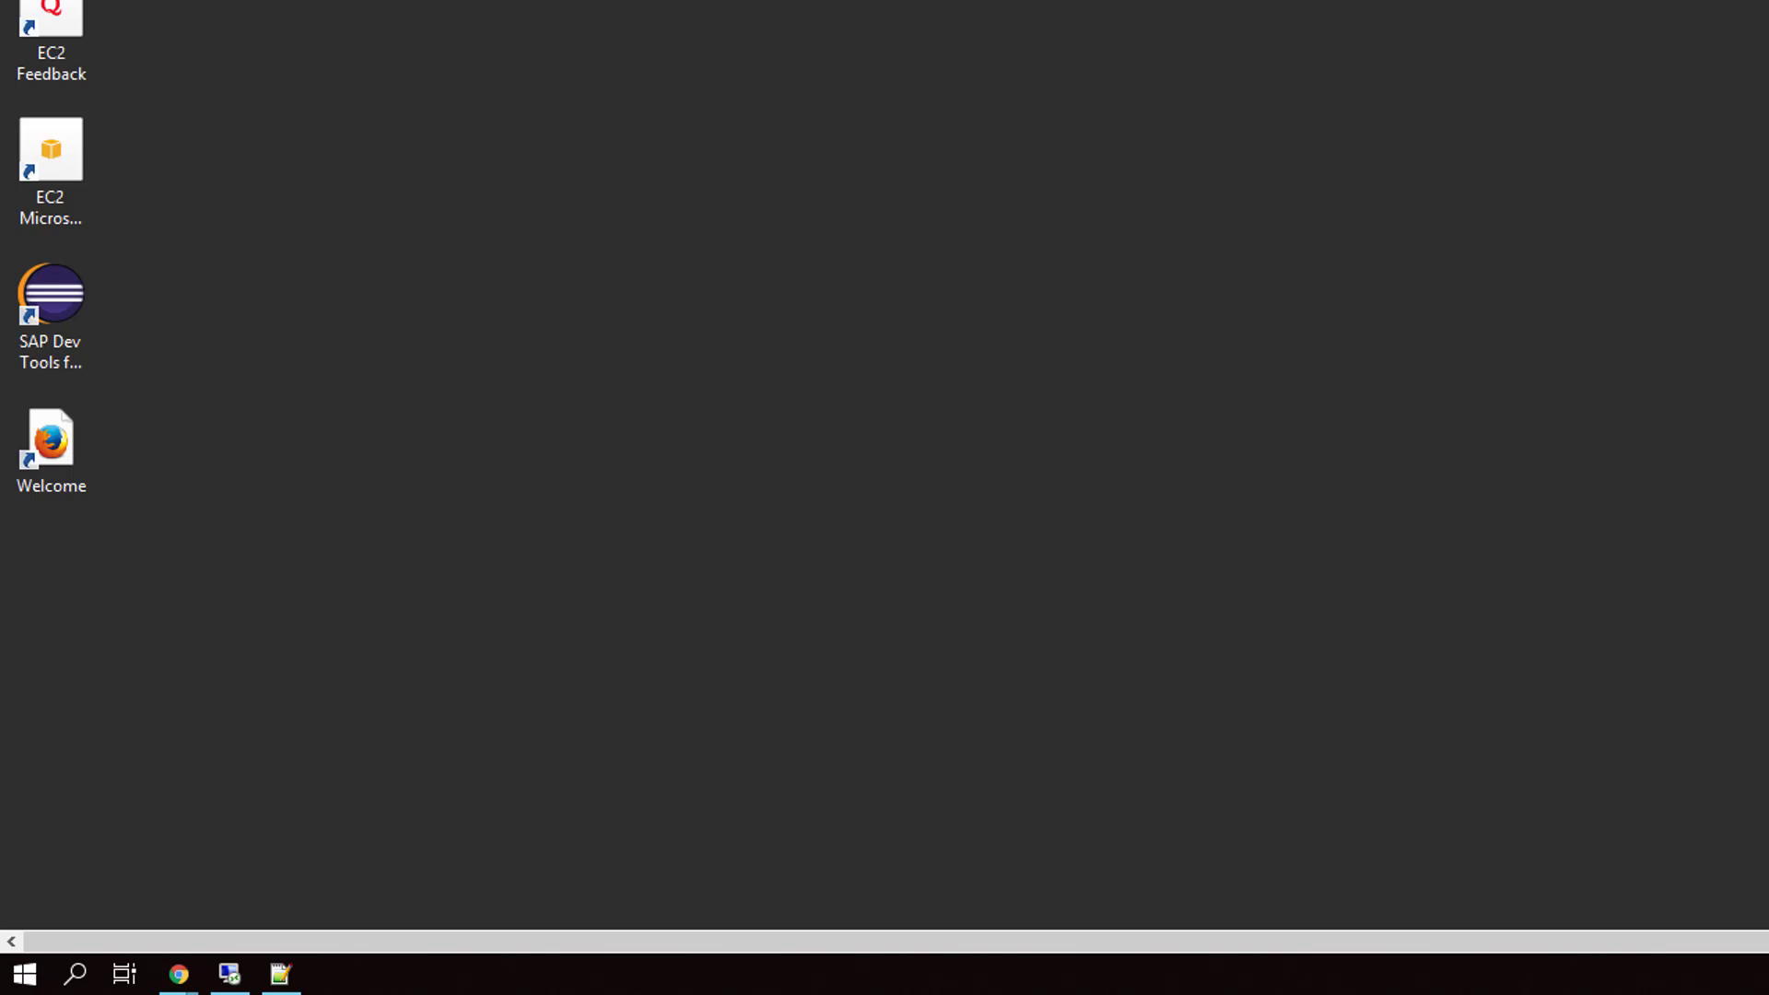
- Launch Eclipse ADT, log on to NPL_001_developer_en with the password, and expand $TMP - DEVELOPER
left_click(53, 318)
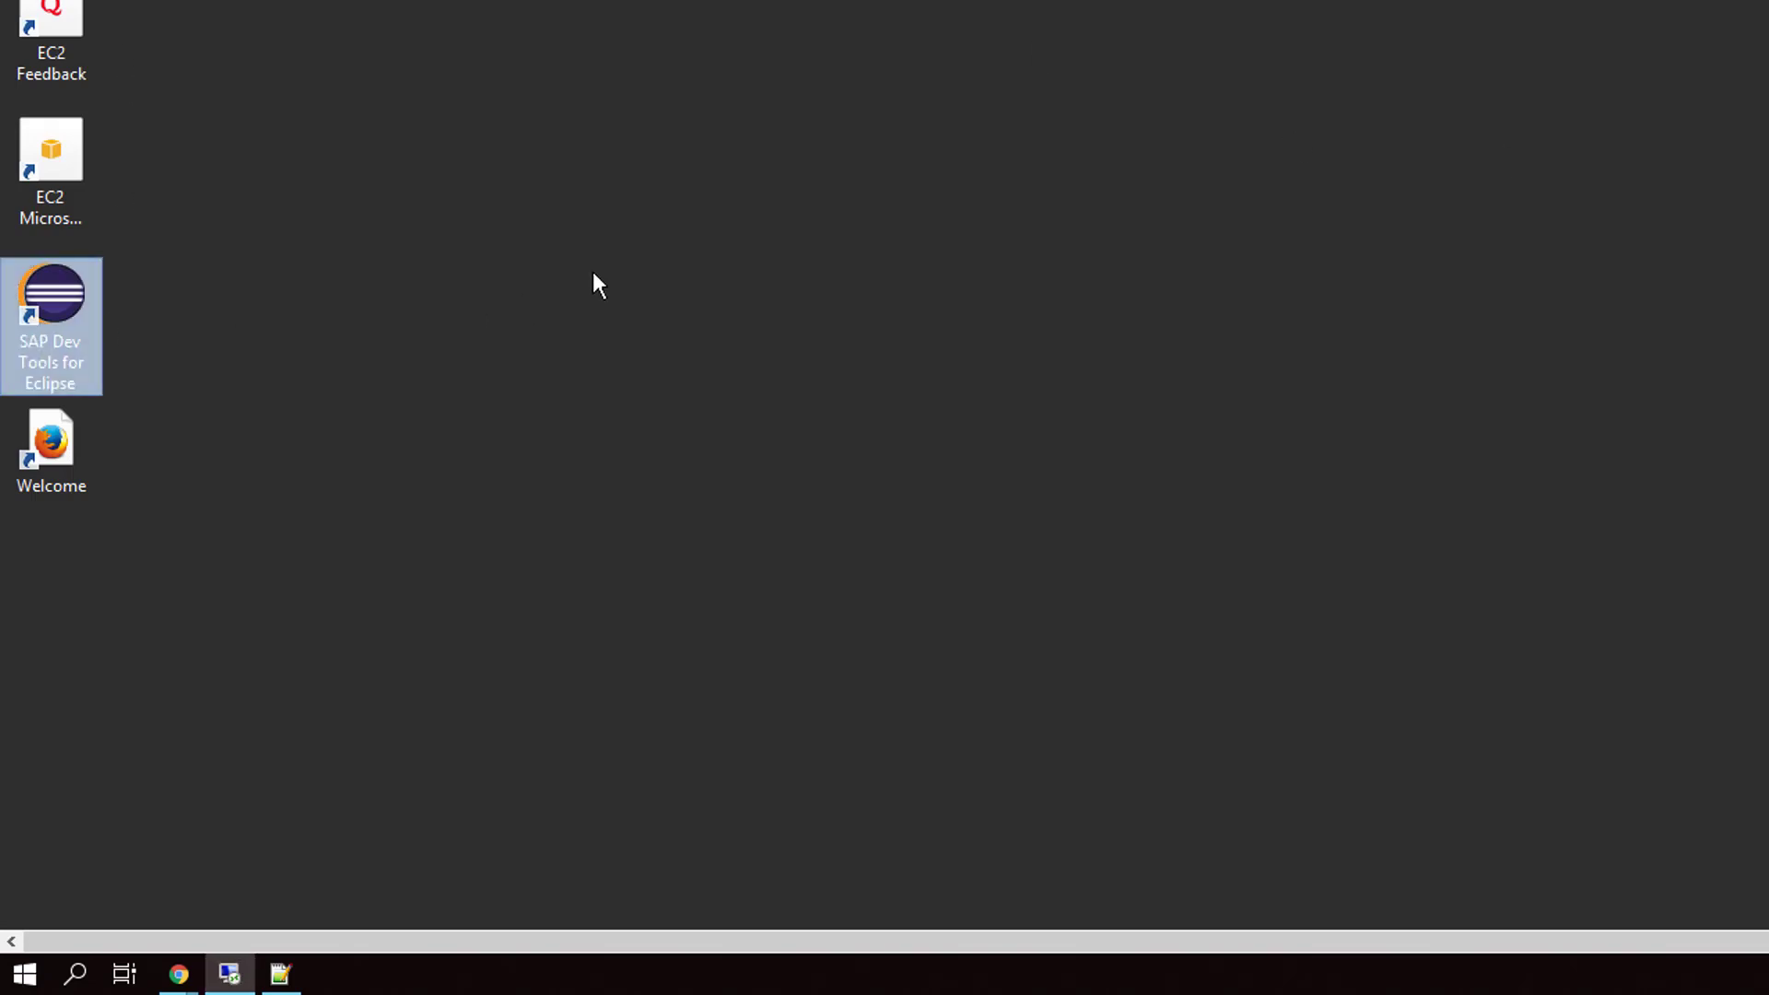
double_click(52, 318)
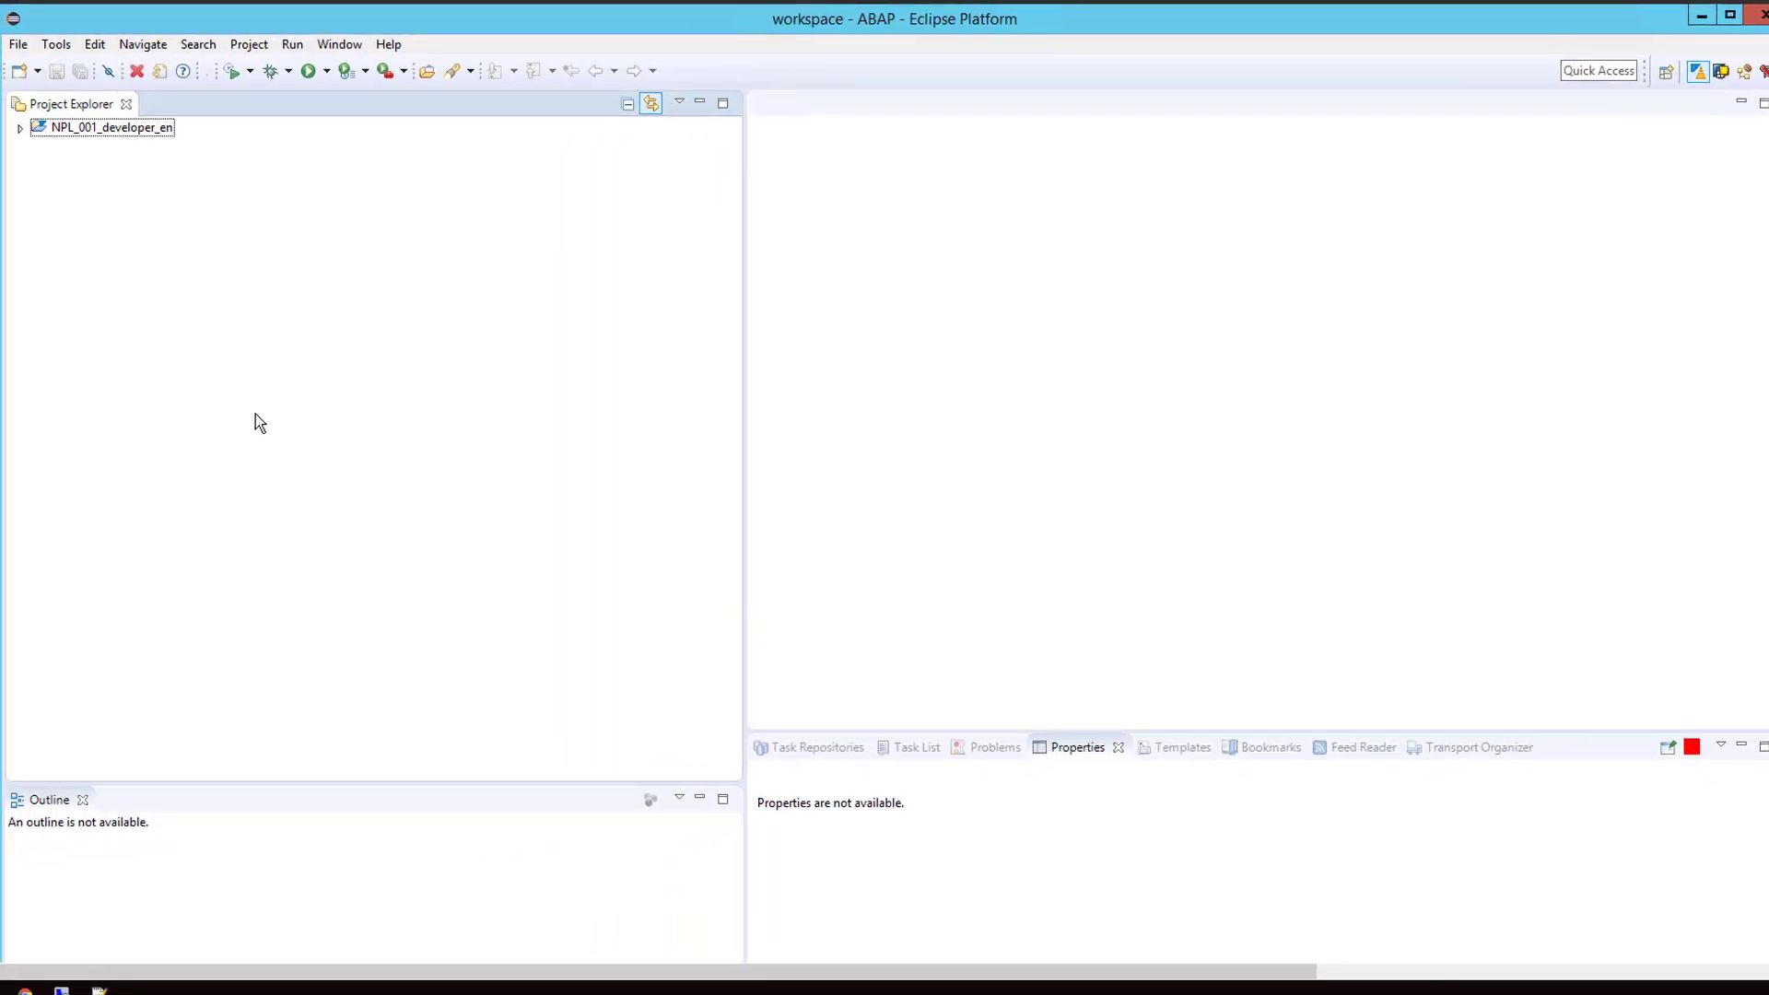
left_click(21, 130)
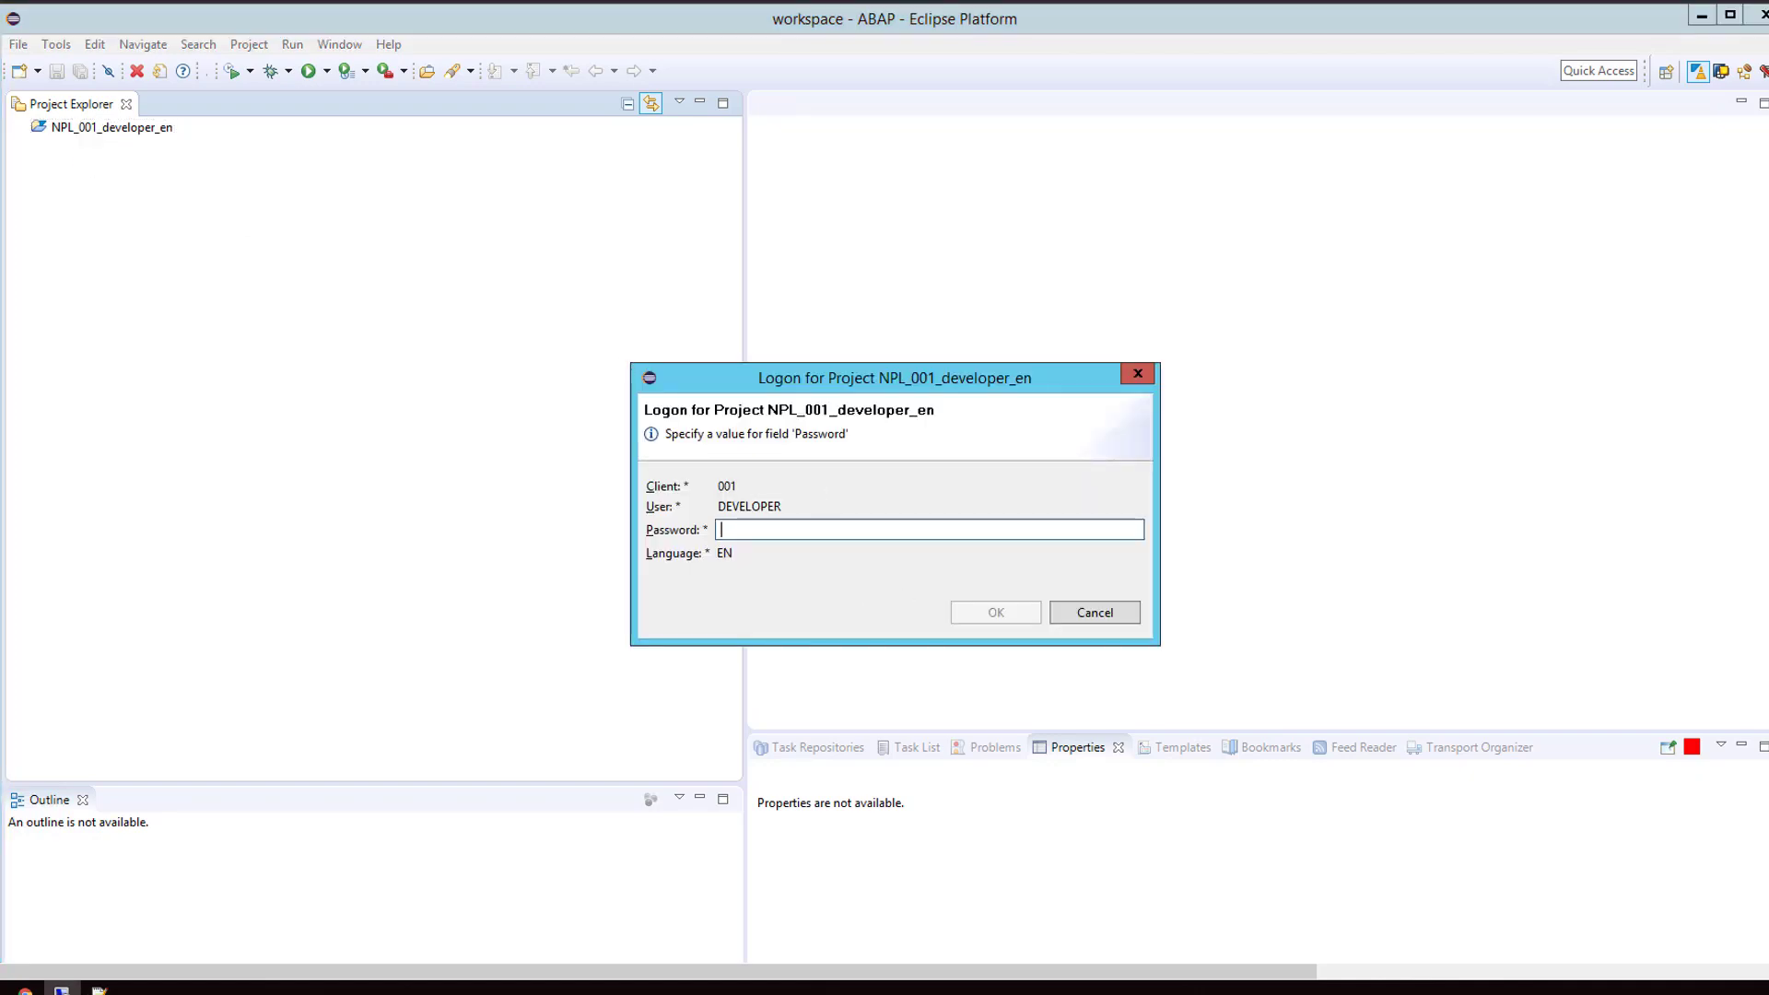
type("********")
left_click(996, 613)
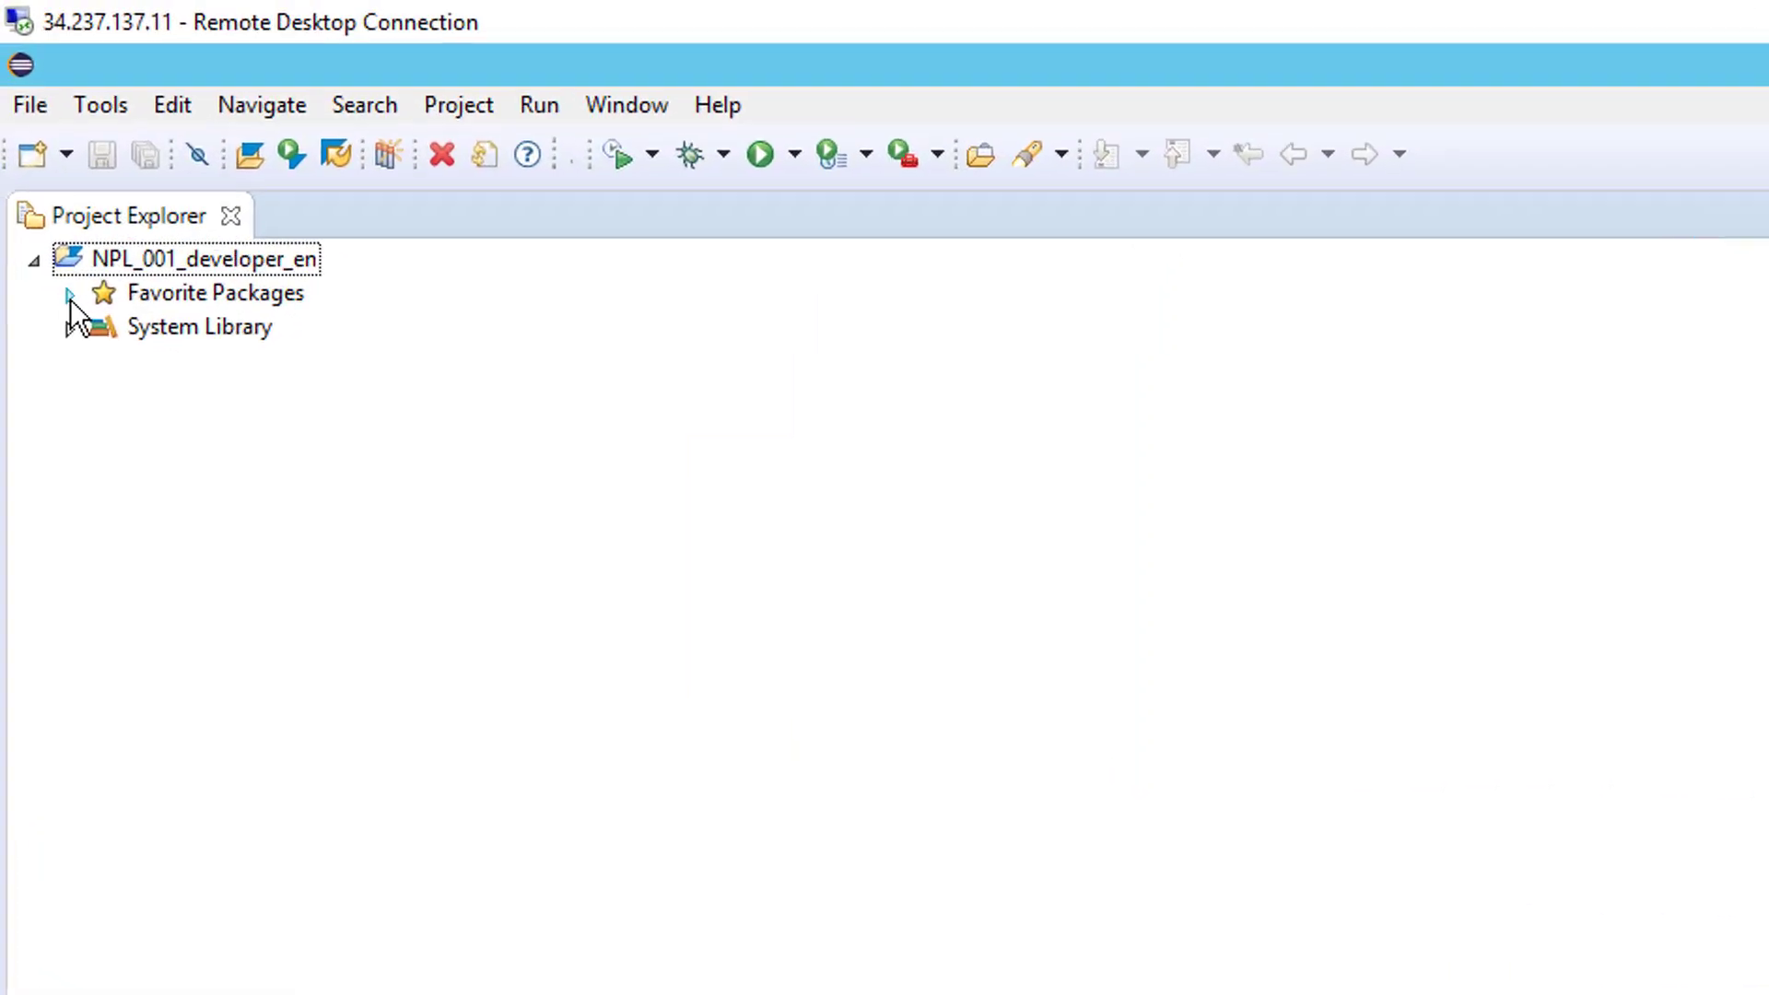
left_click(70, 297)
double_click(213, 332)
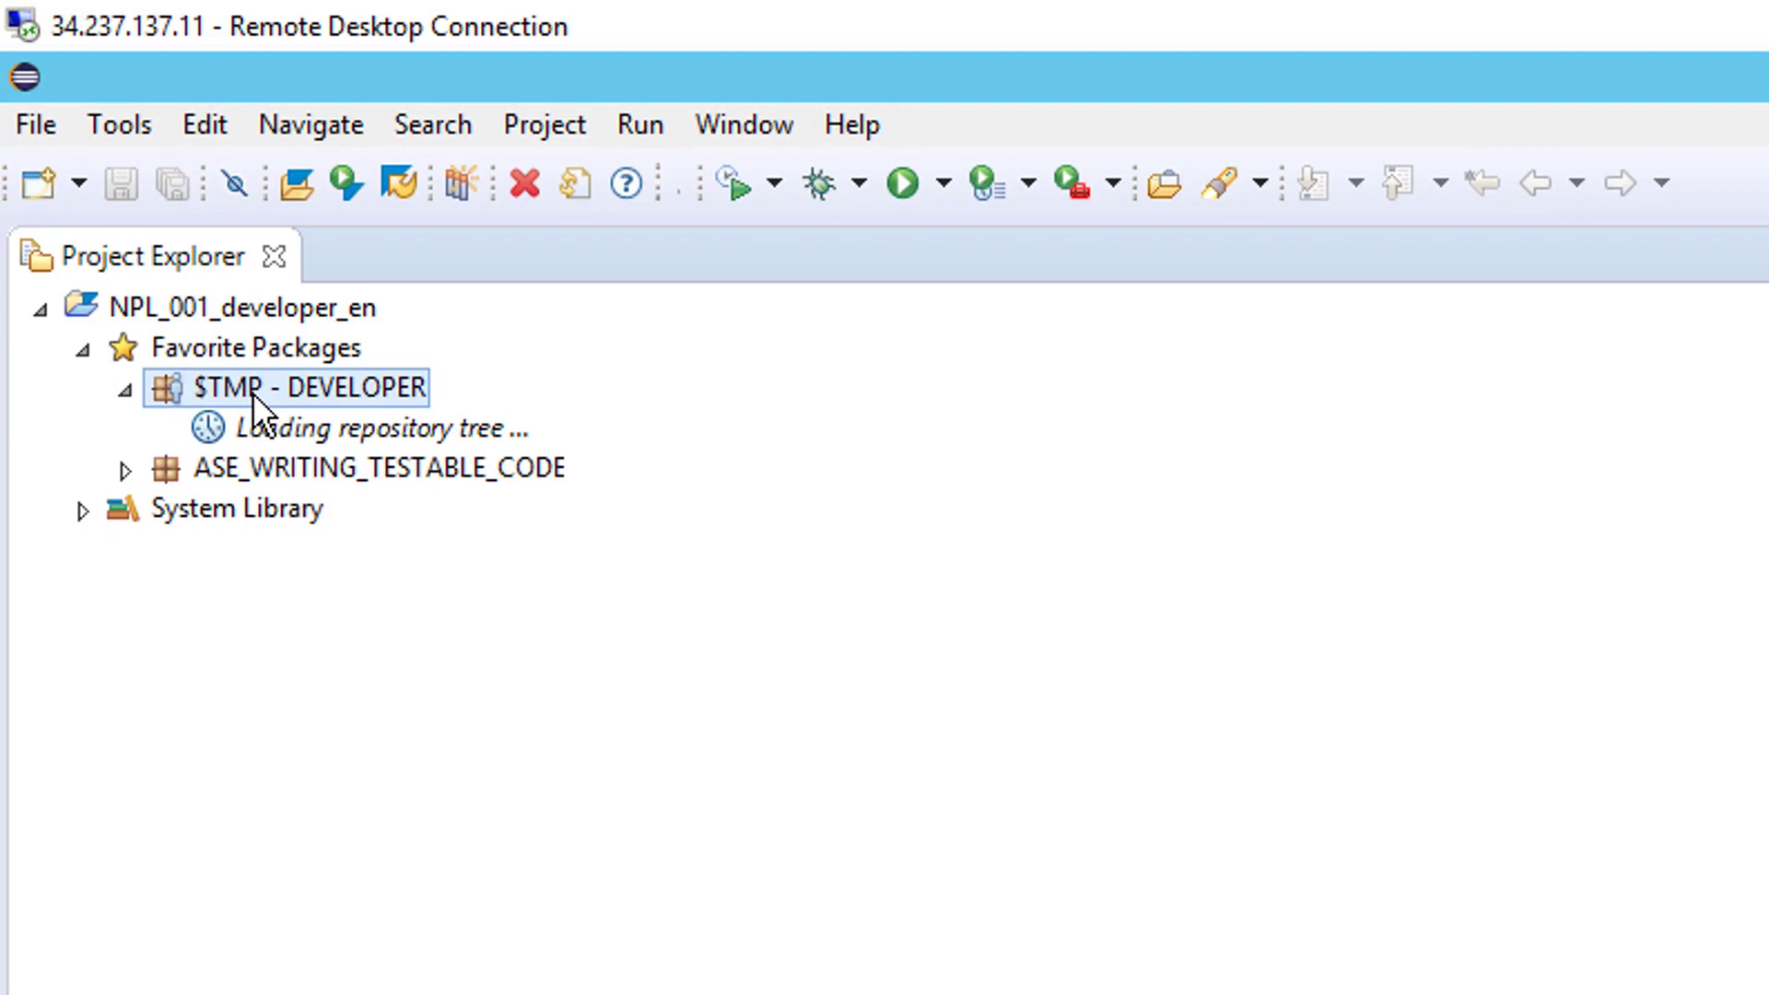
- Create ABAP program Z_HELLO_WORLD described as 'Hello World' in the $TMP package
right_click(256, 405)
mouse_move(318, 416)
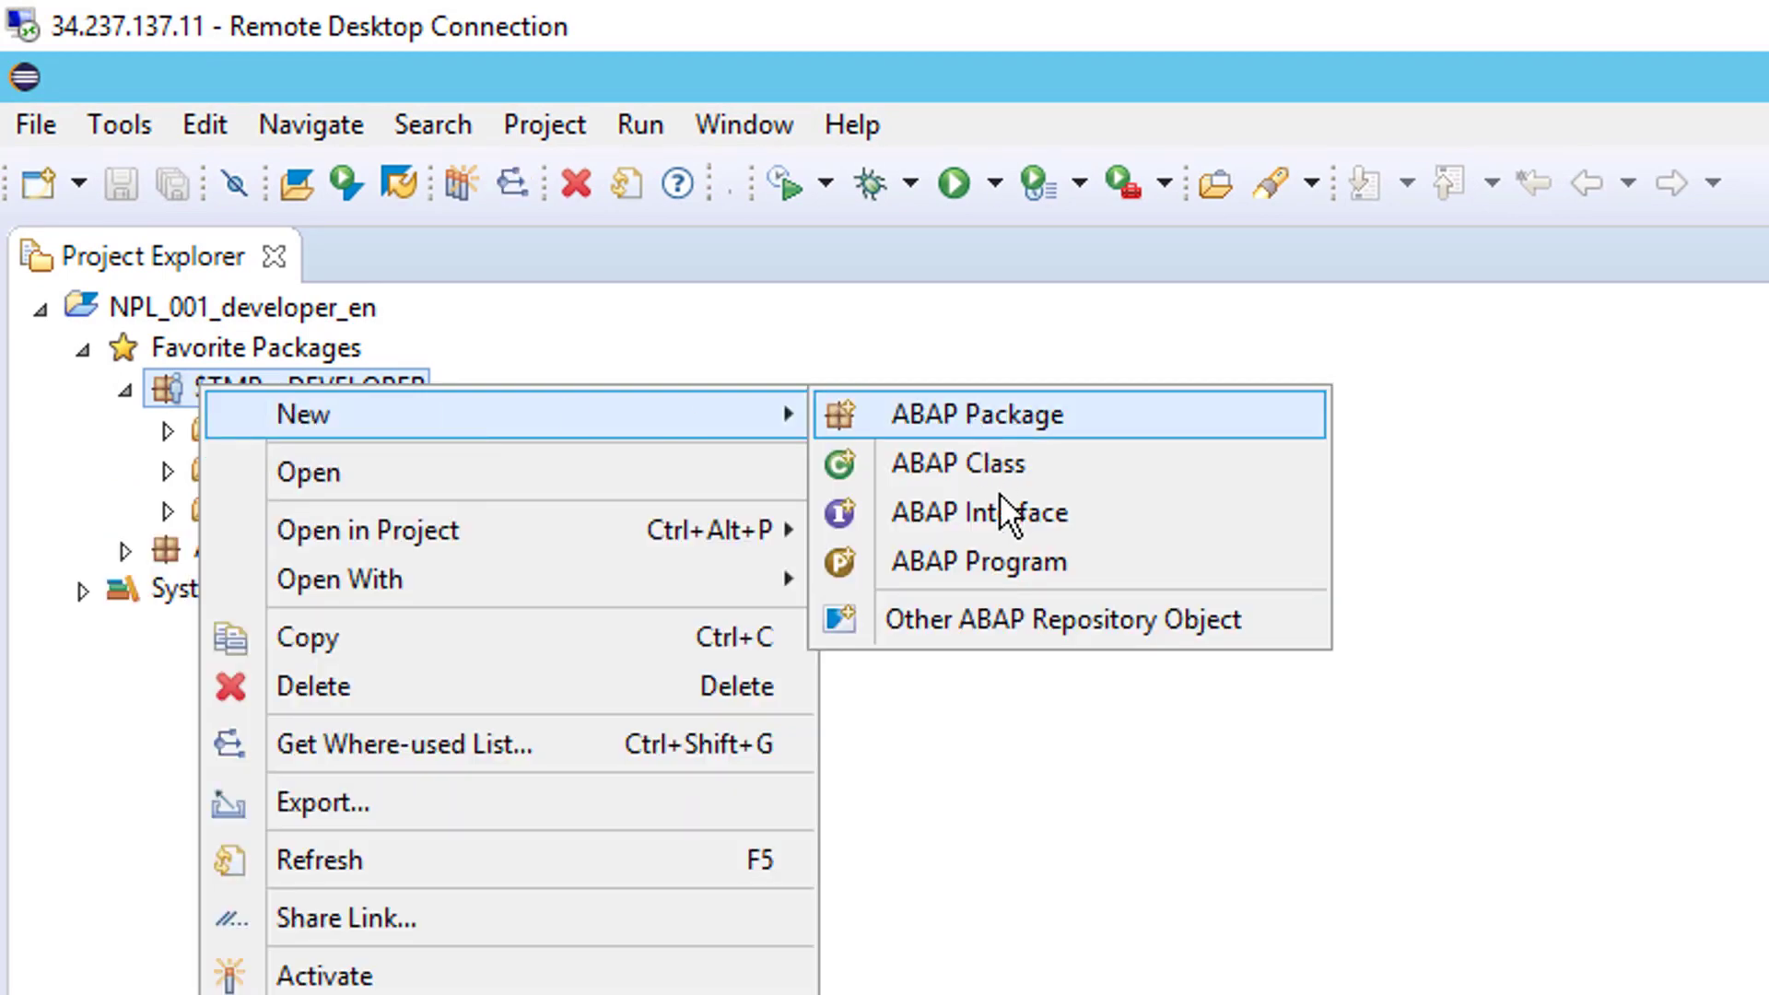
left_click(1015, 551)
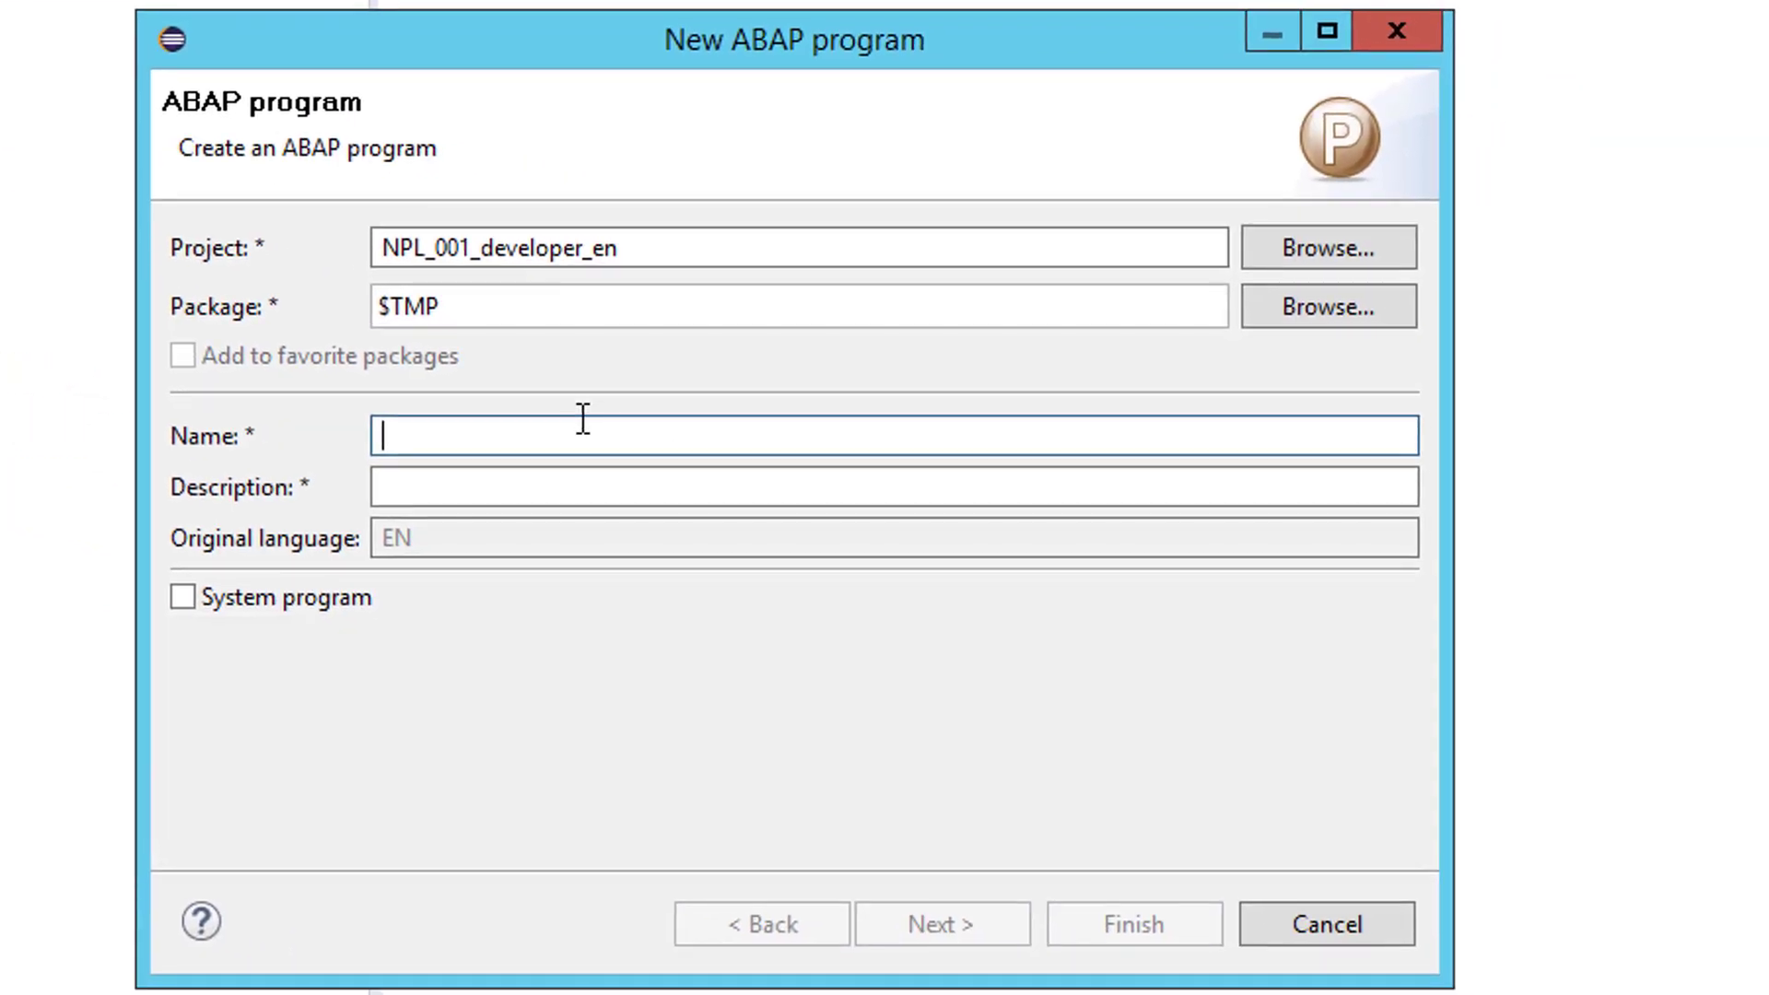
type("hello")
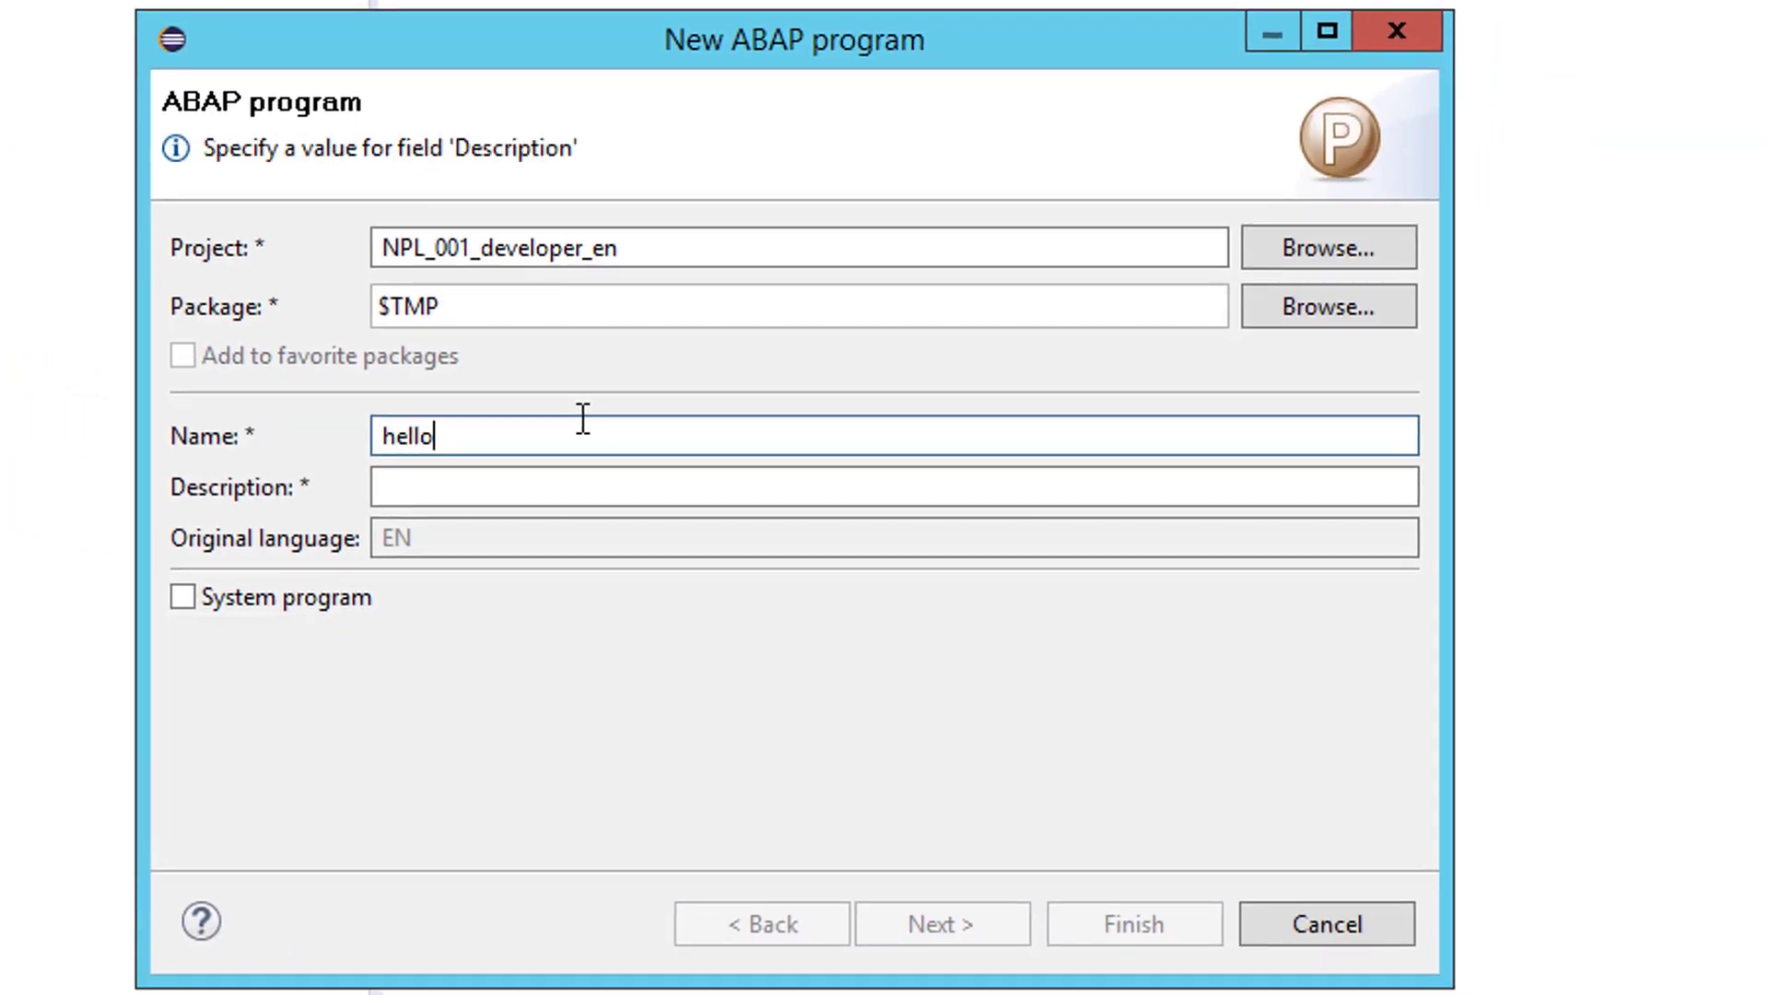
type("_workd")
key("BackSpace")
key("BackSpace")
type("ld")
key("Home")
type("z_")
key("Tab")
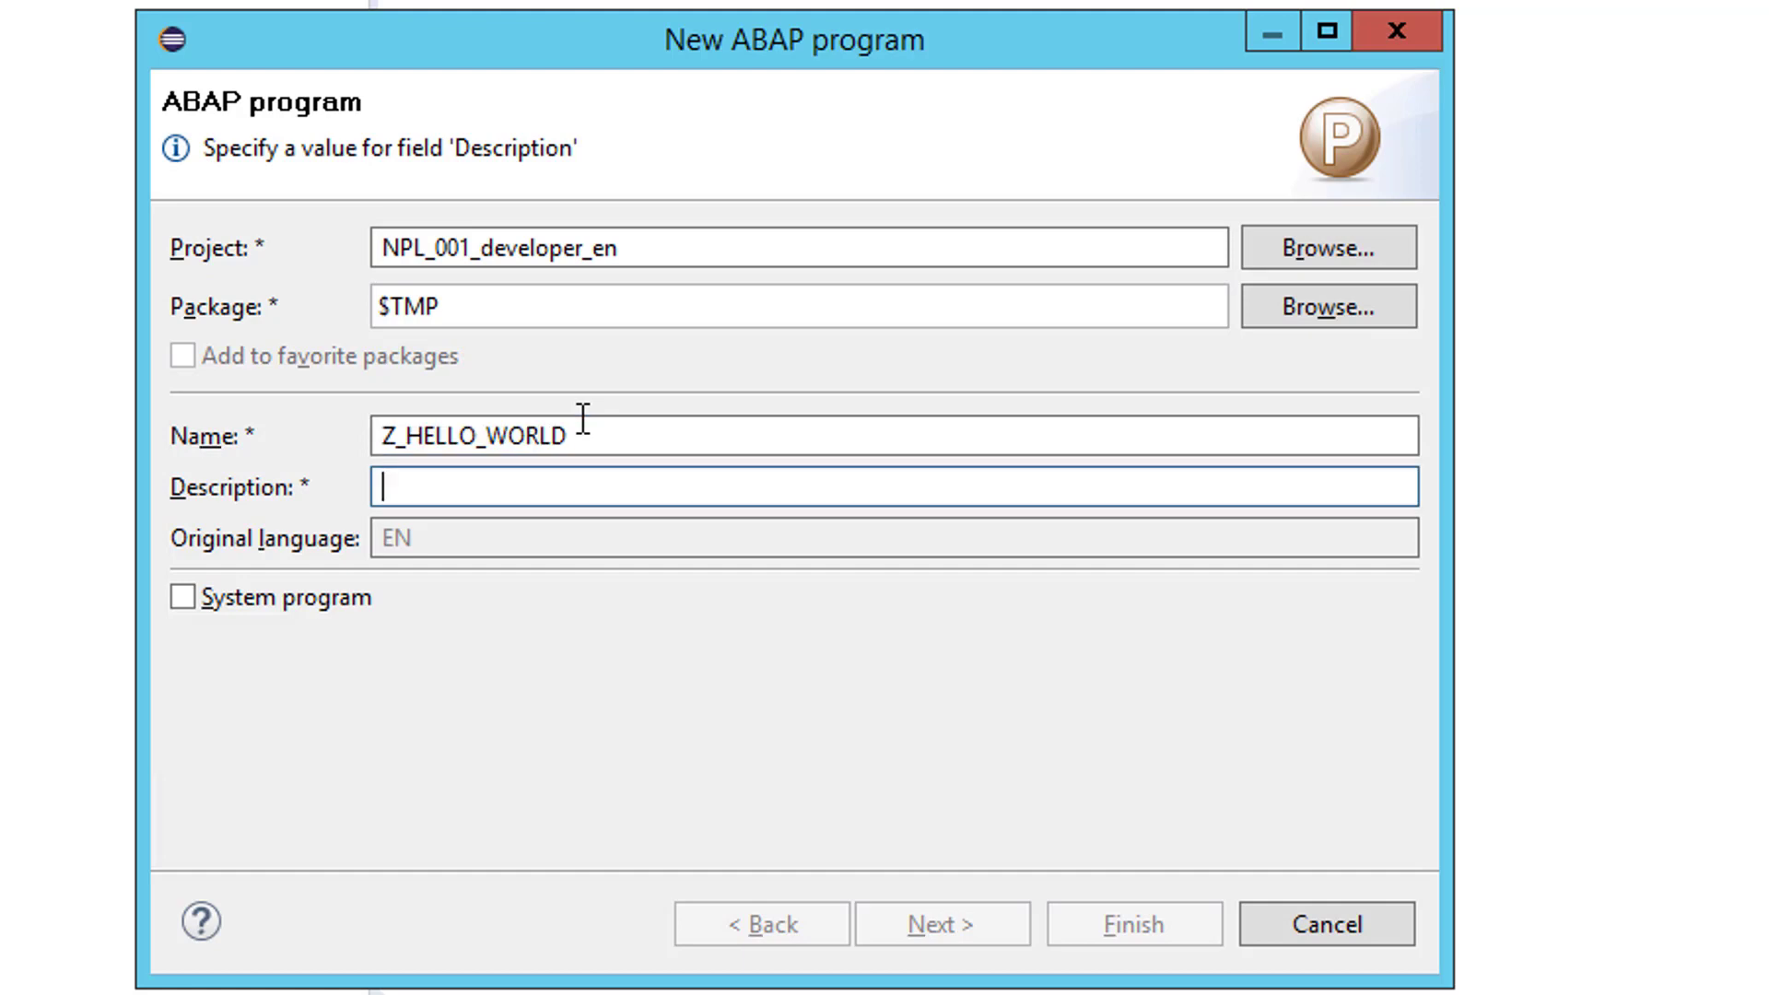
type("Hello World")
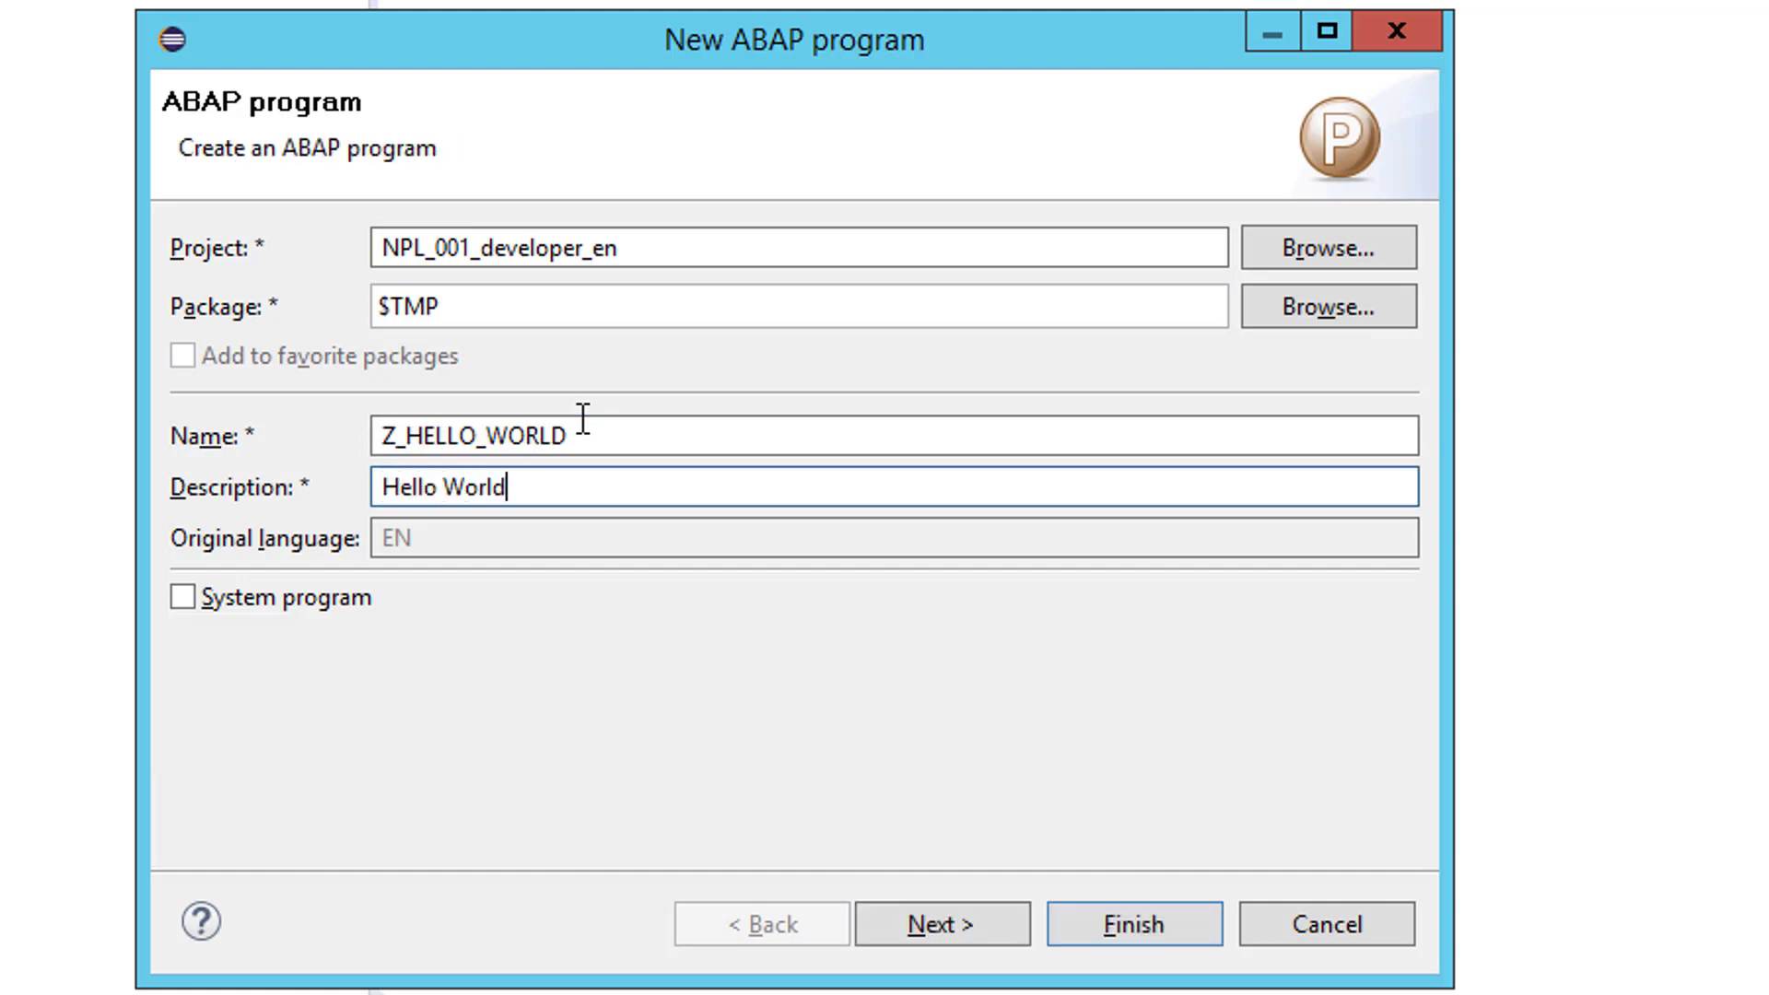
left_click(1147, 924)
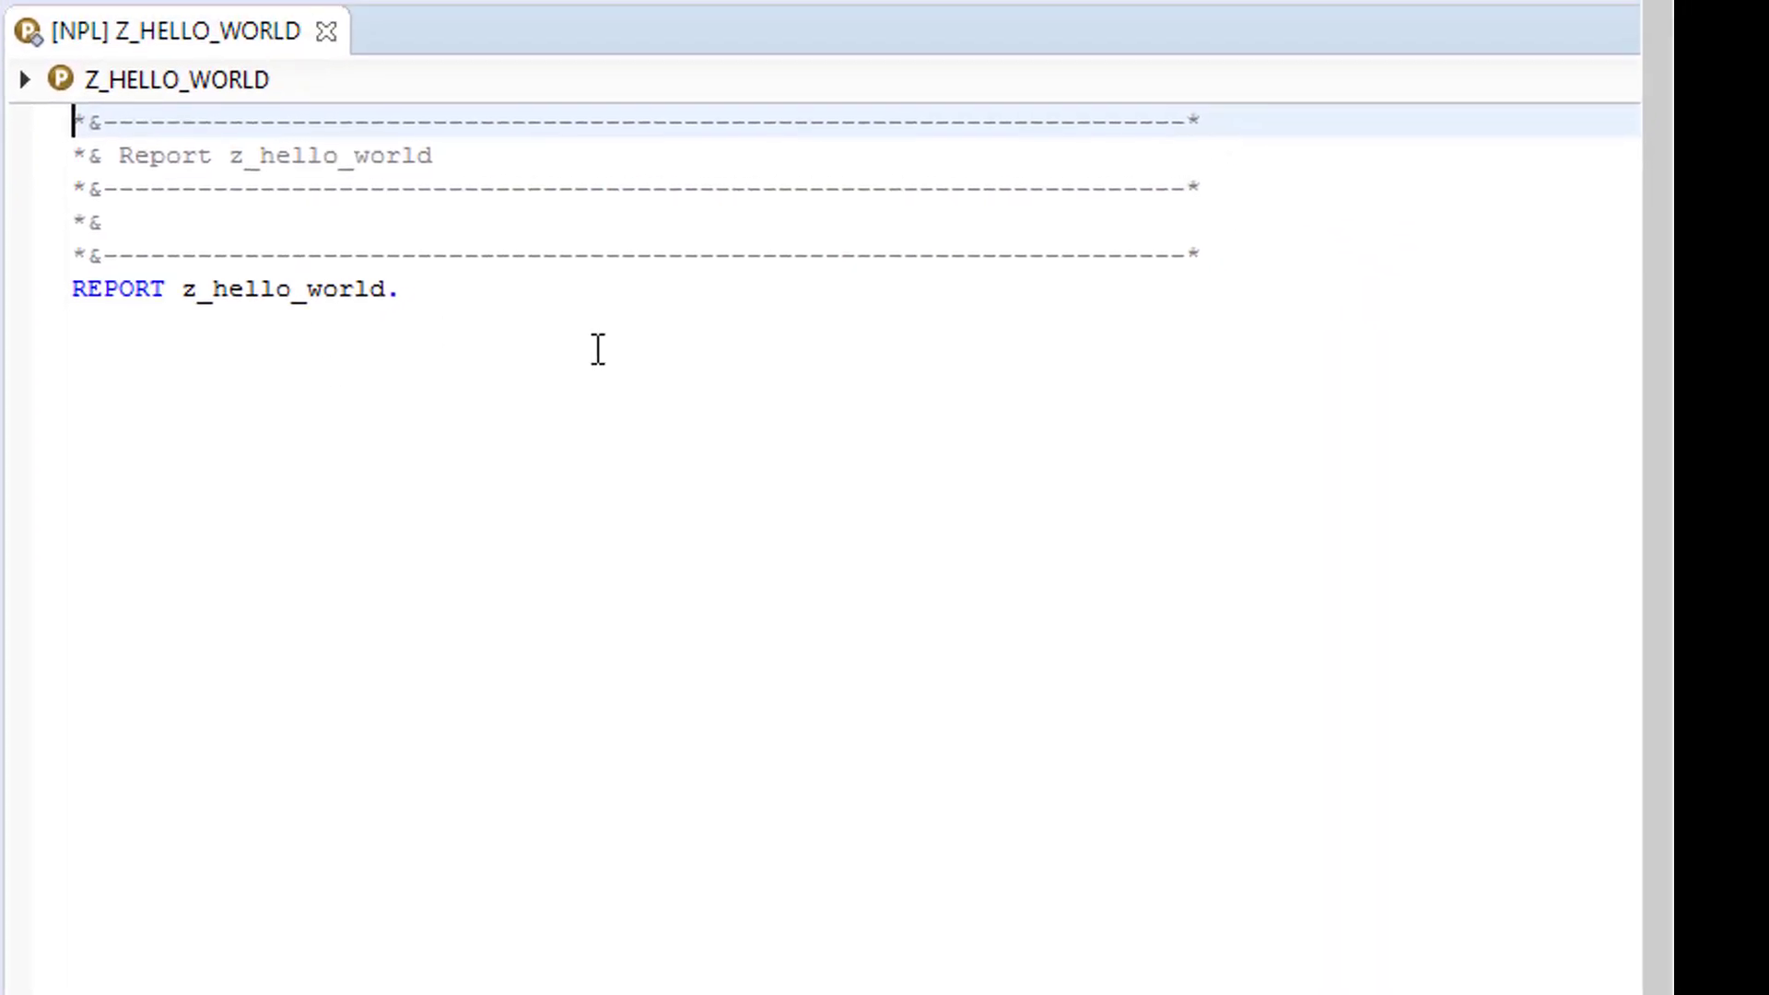
- Add 'start-of-selection.' and "write : 'Hello World'." on separate lines after the REPORT statement
left_click(598, 347)
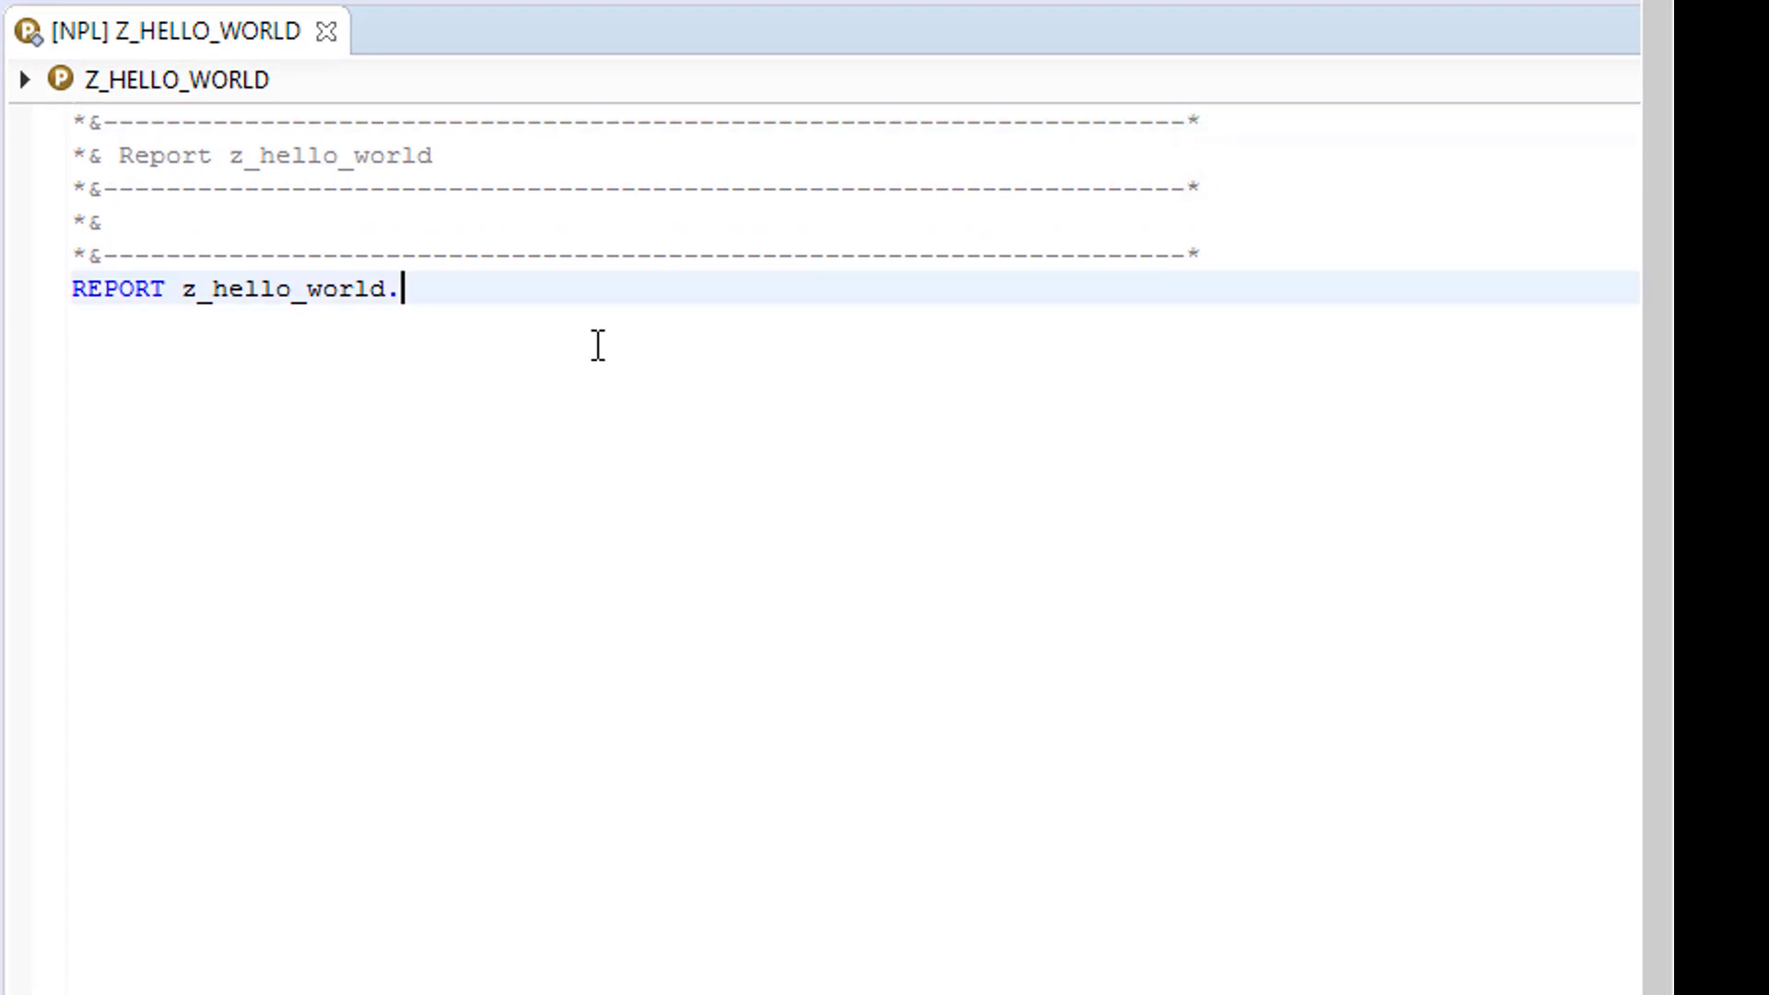
key("Return")
key("Return")
type("start-o")
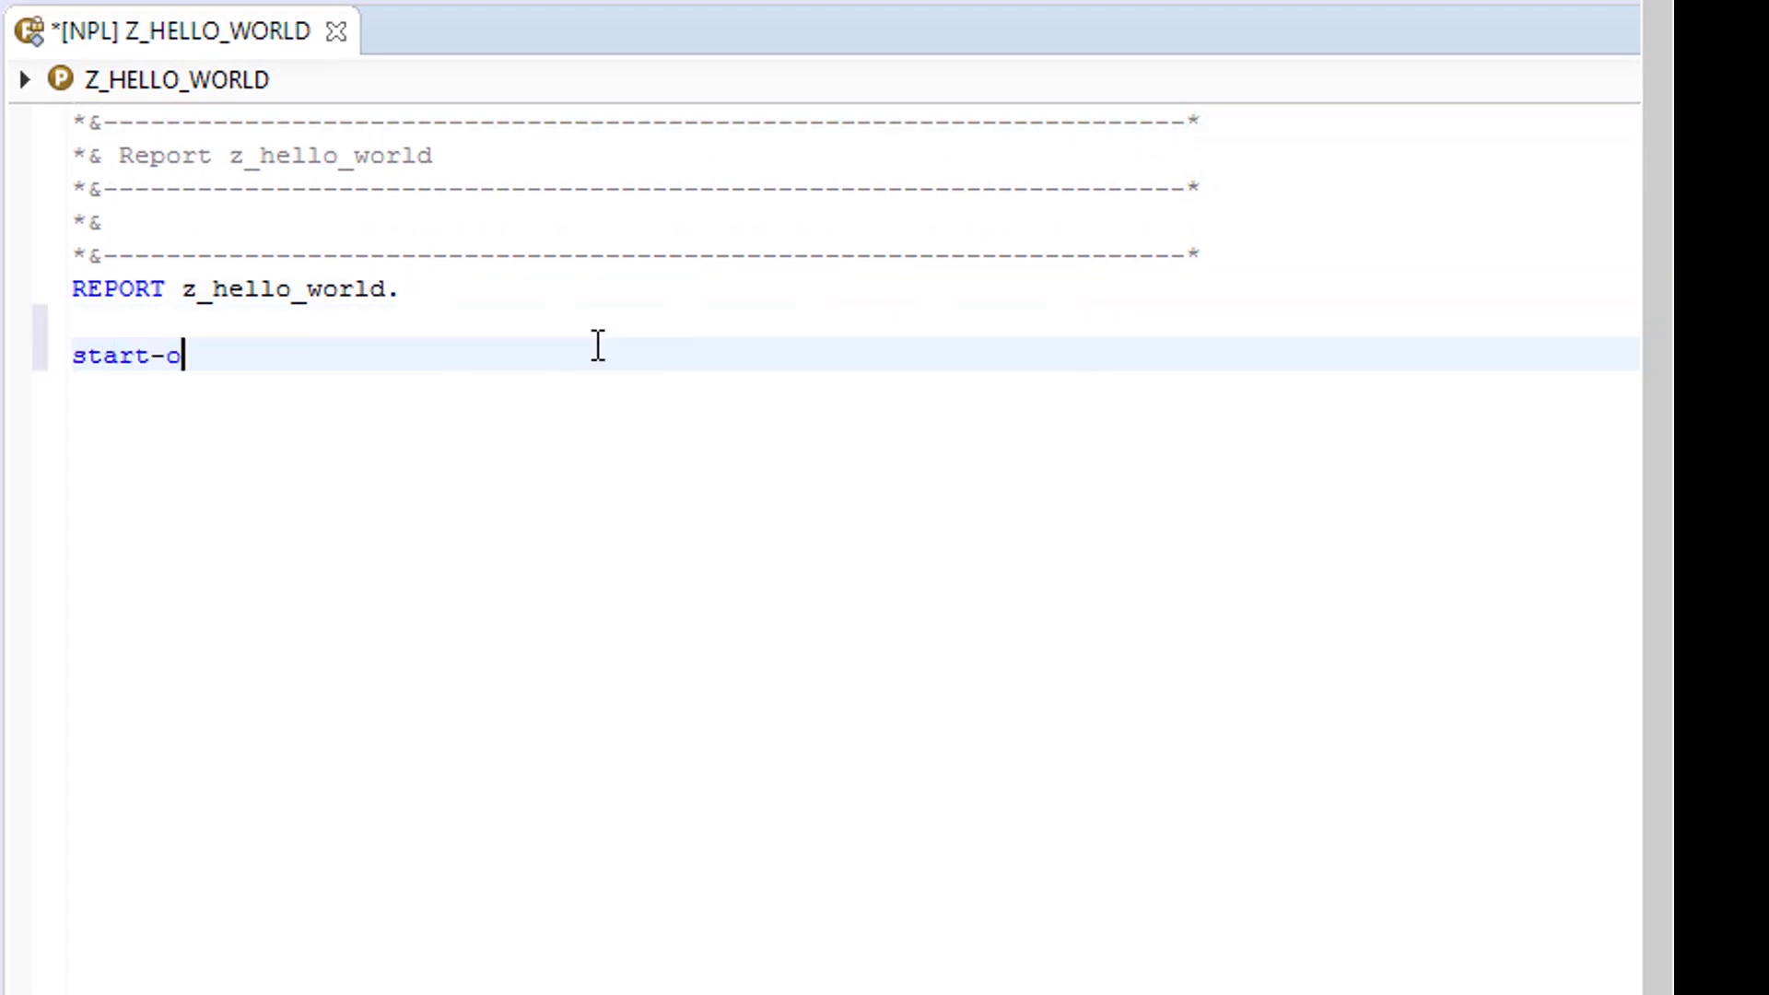
type("f-selection")
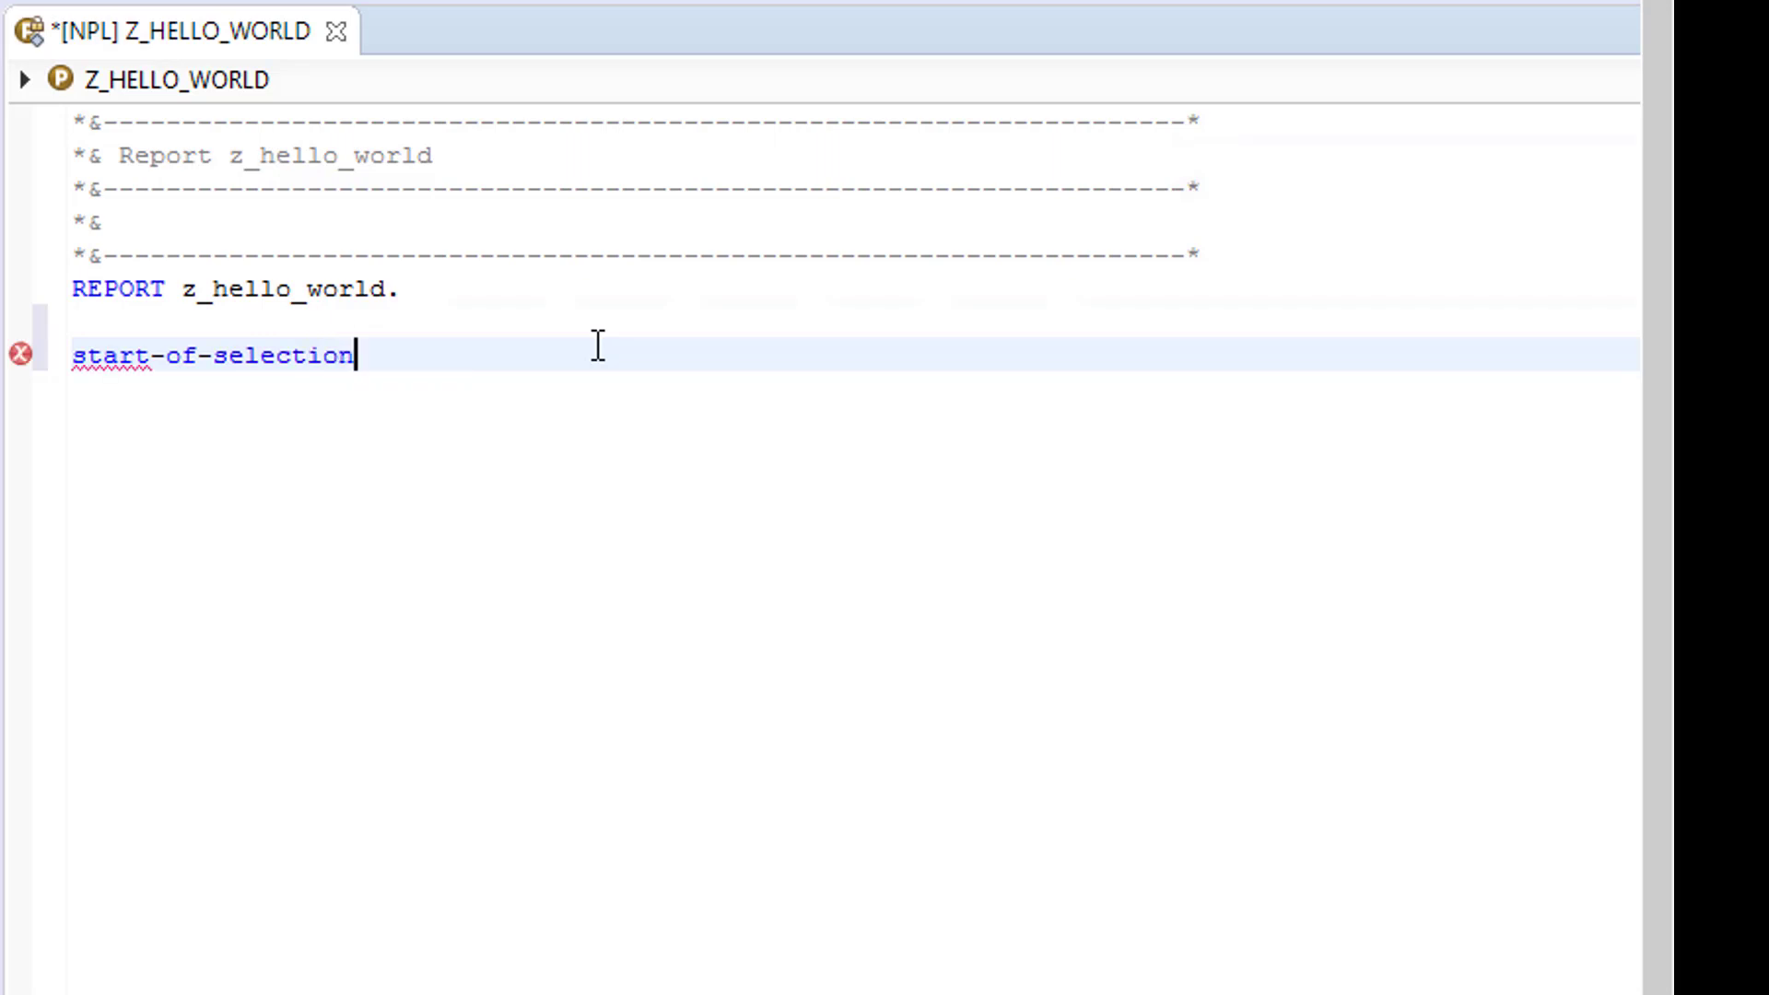
type(".write : ")
type("'")
type("Hello World")
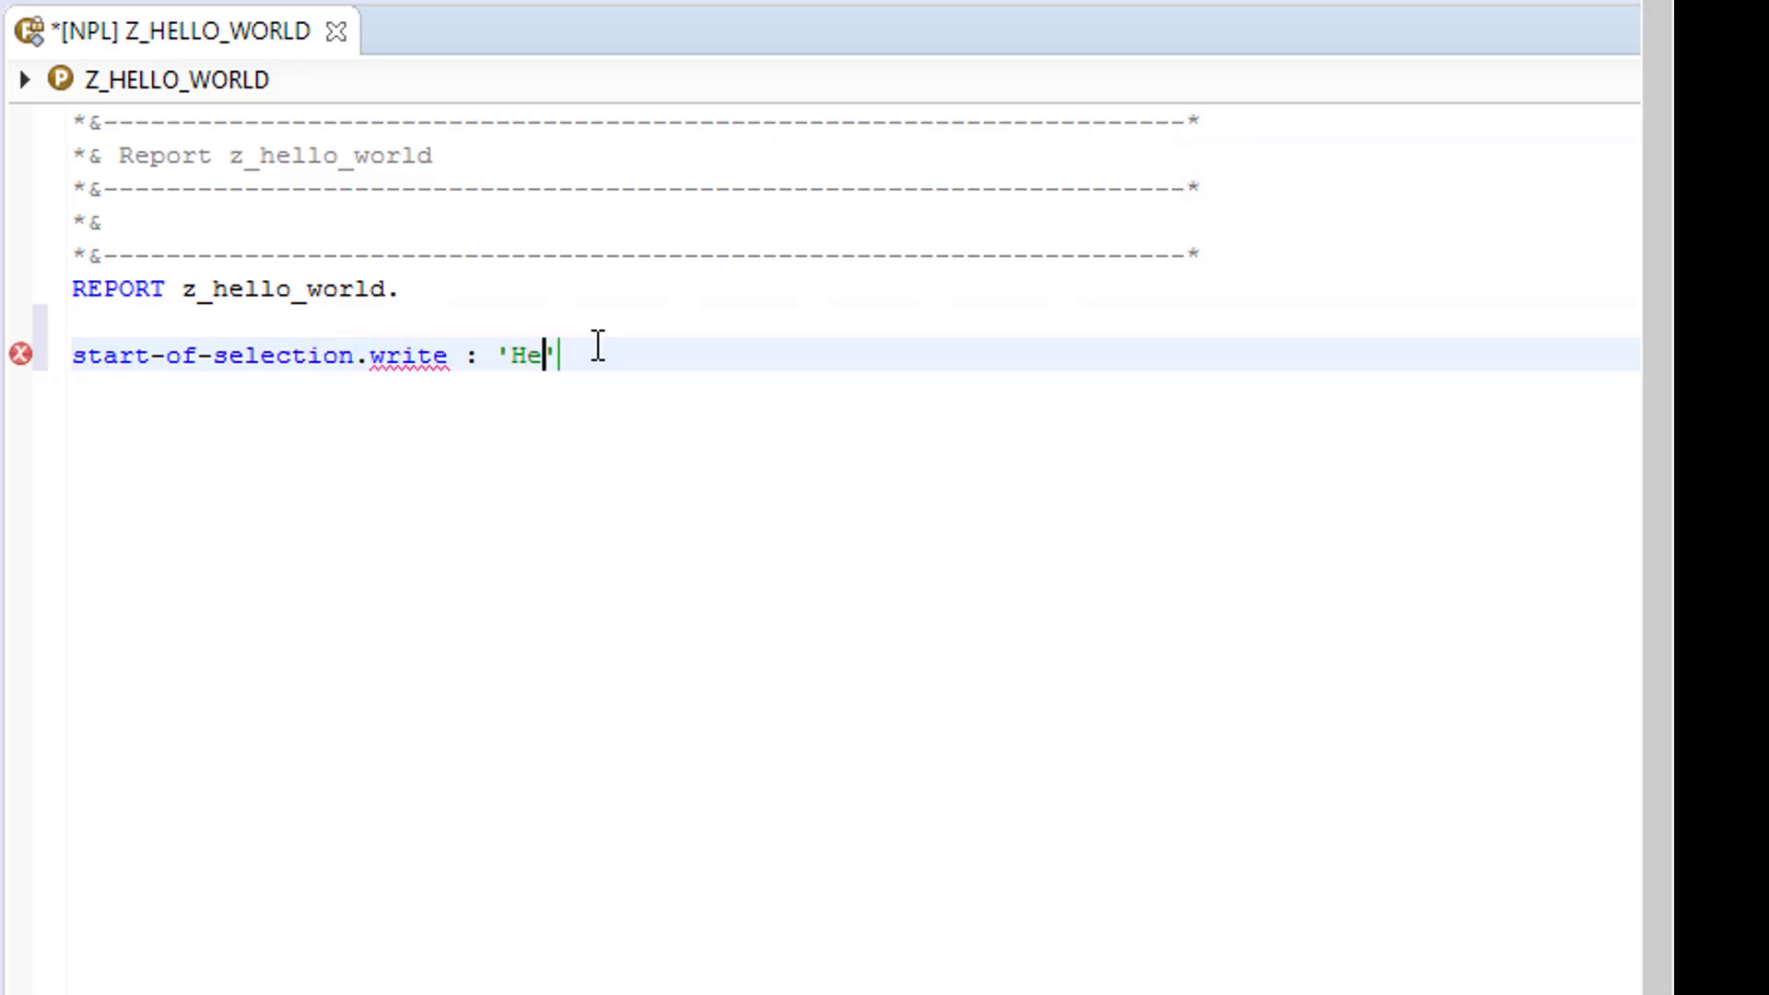
key("End")
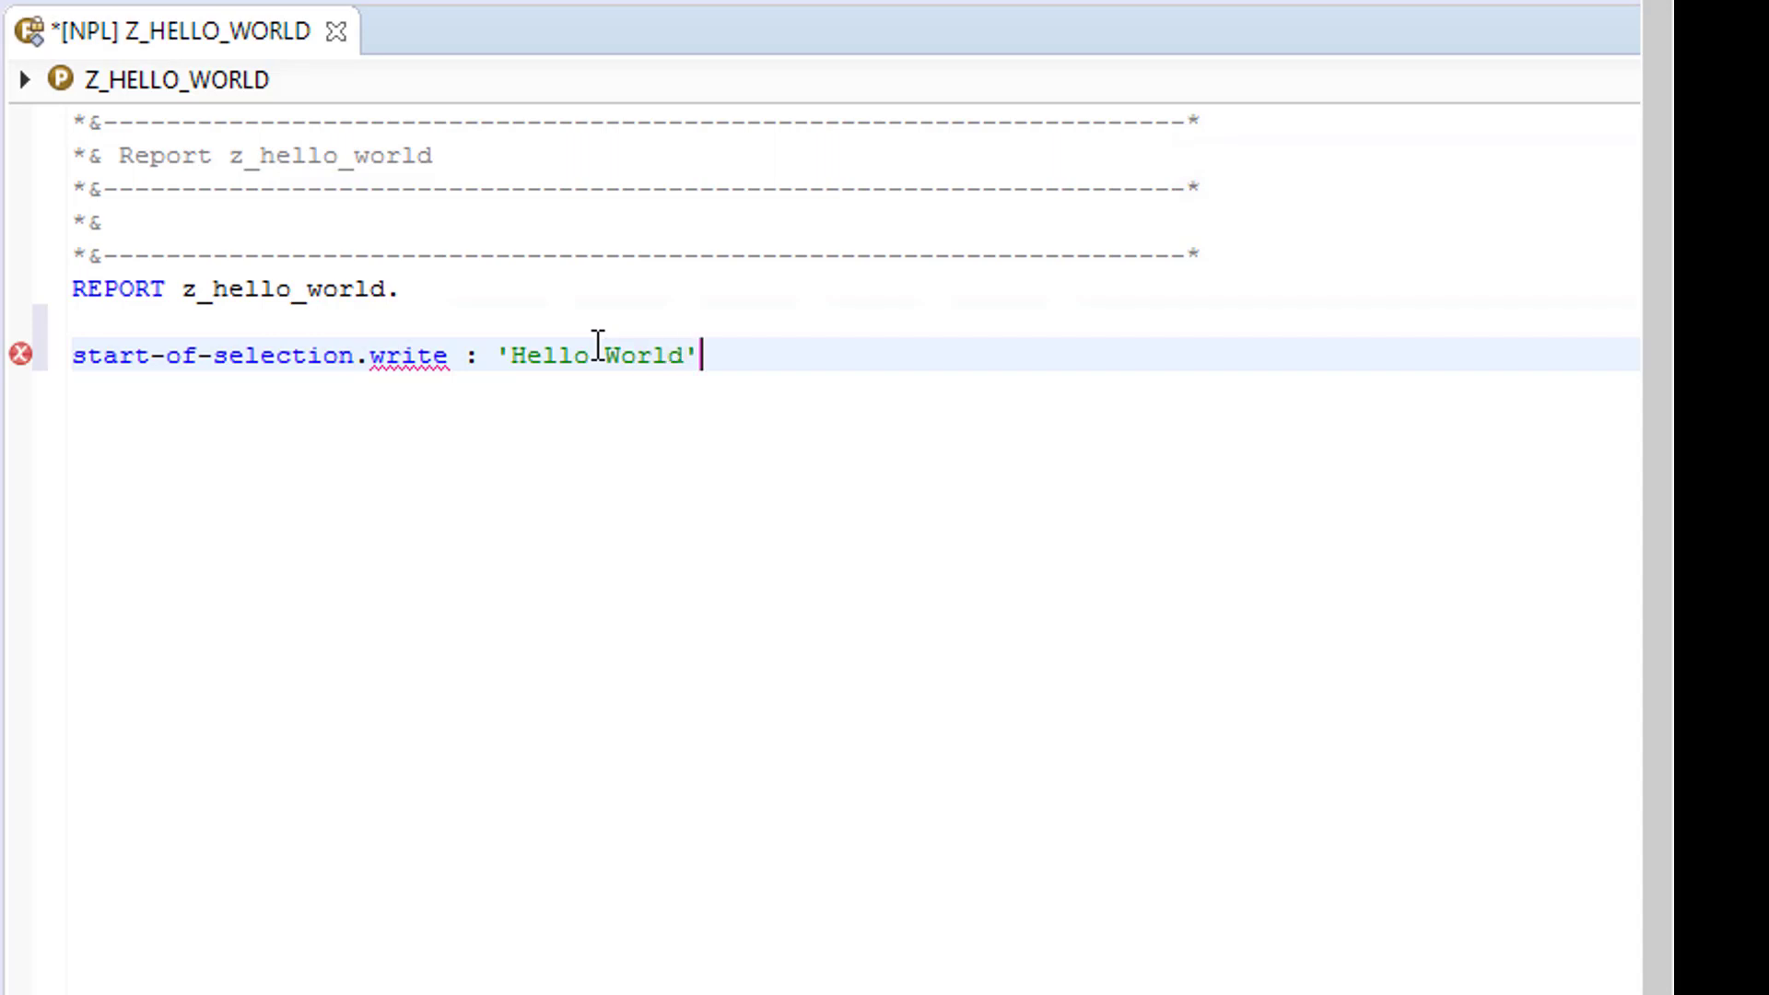
type(".")
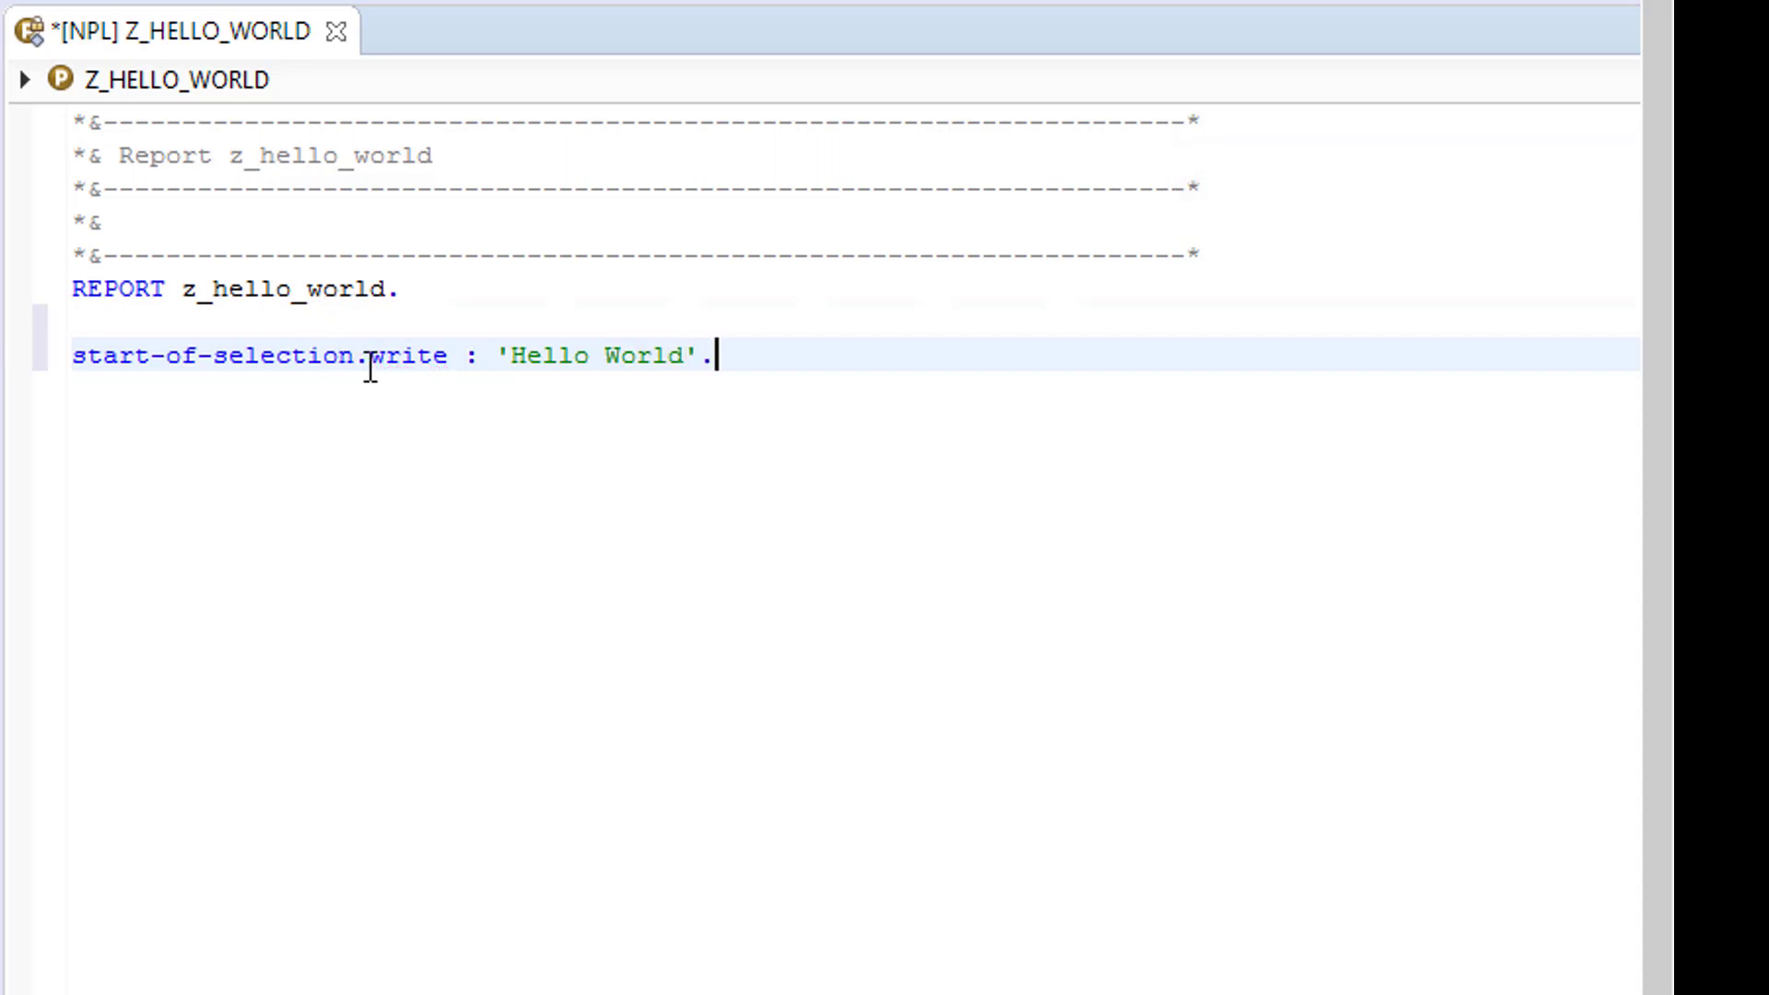
left_click(369, 358)
key("Return")
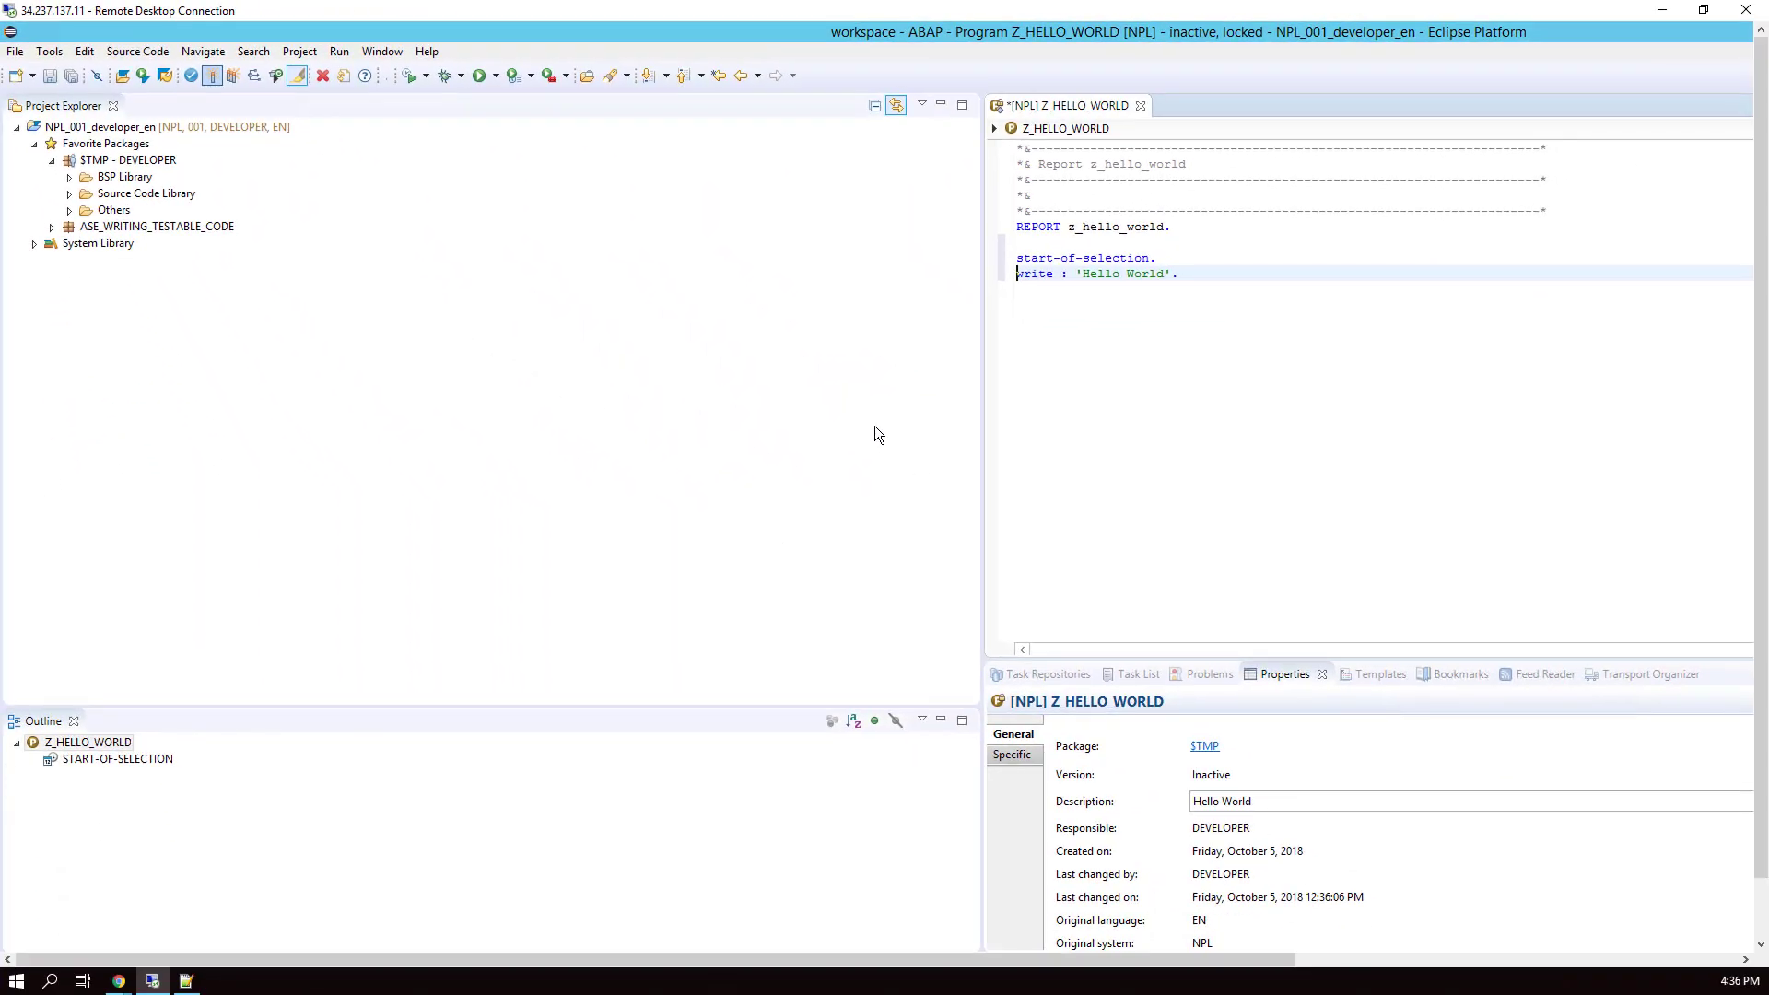
- Save and activate Z_HELLO_WORLD with Ctrl+F3, then run it as an ABAP Application
key("ctrl+F3")
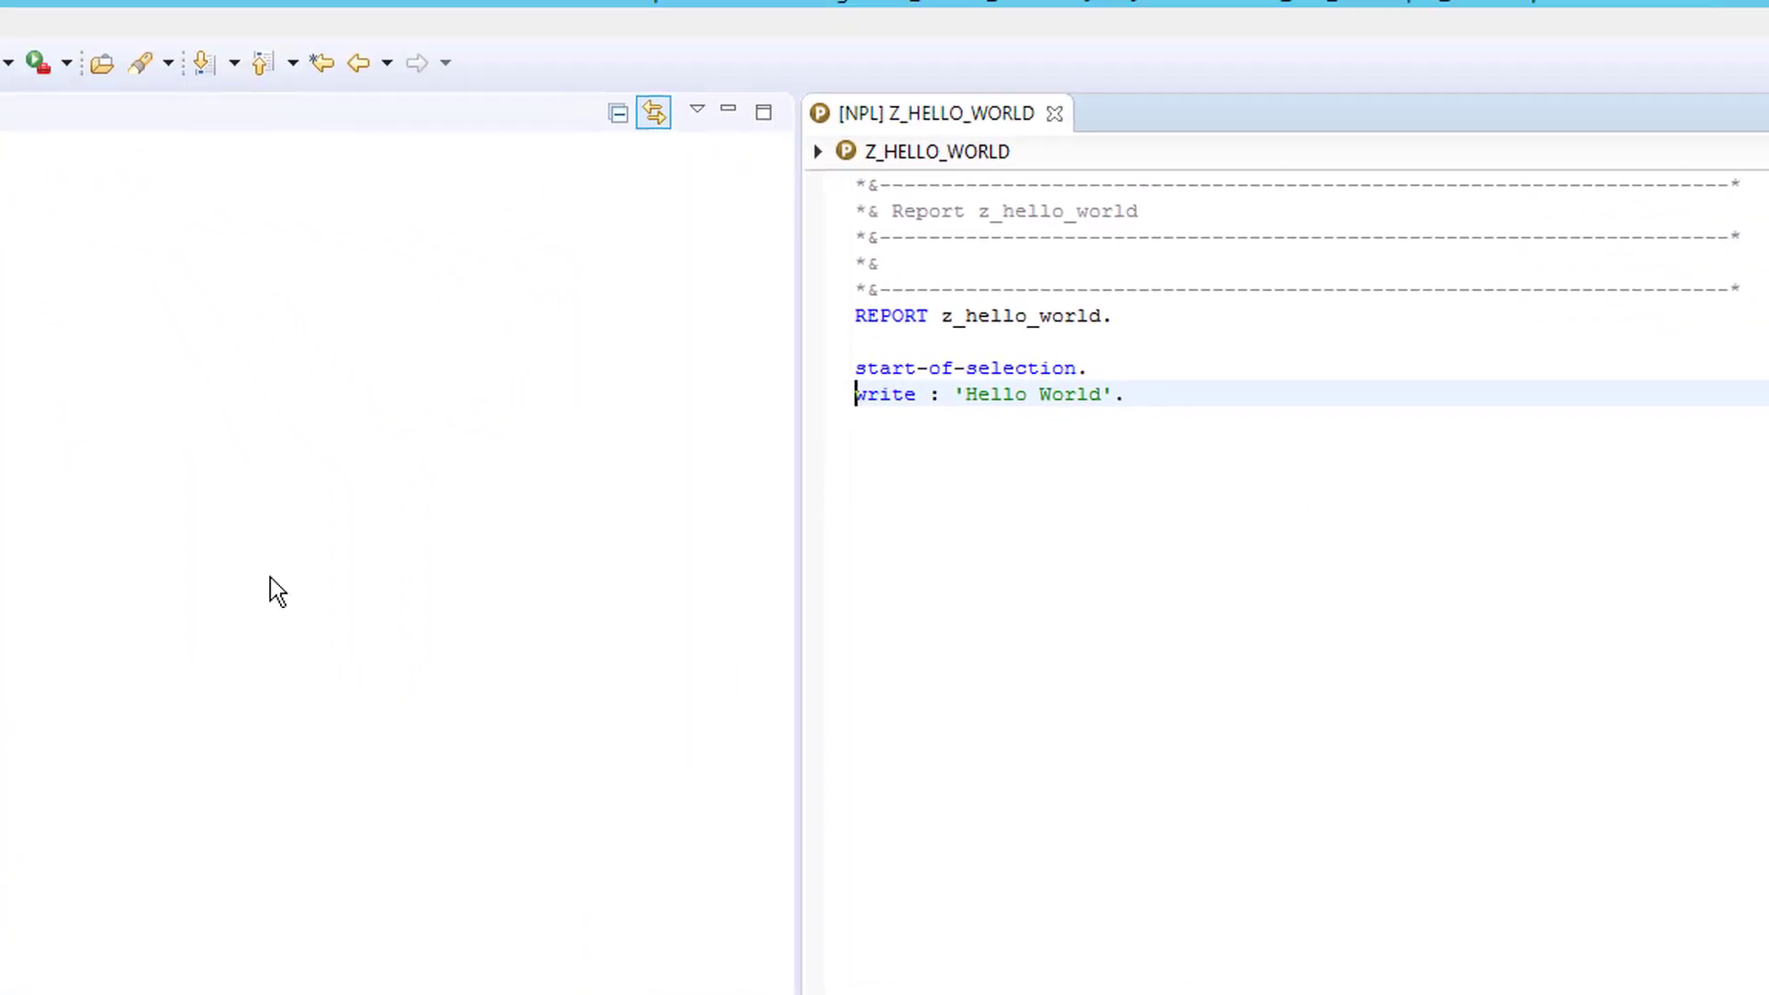
left_click(0, 63)
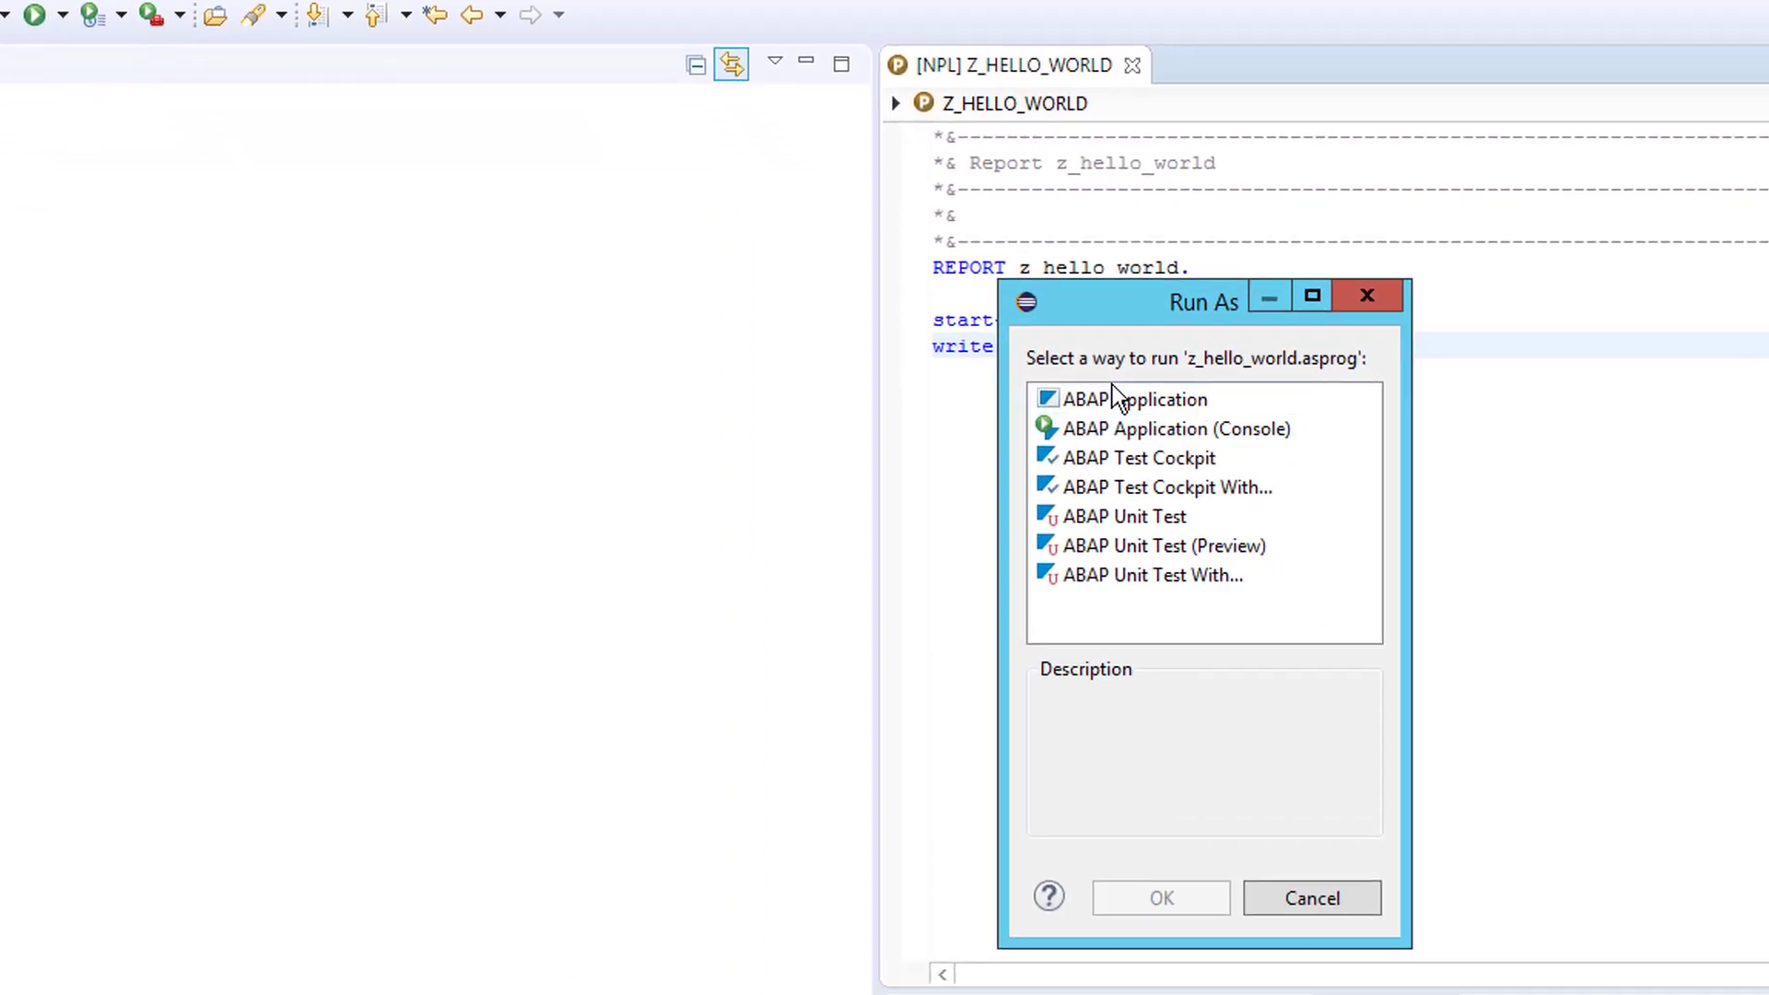
left_click(1222, 555)
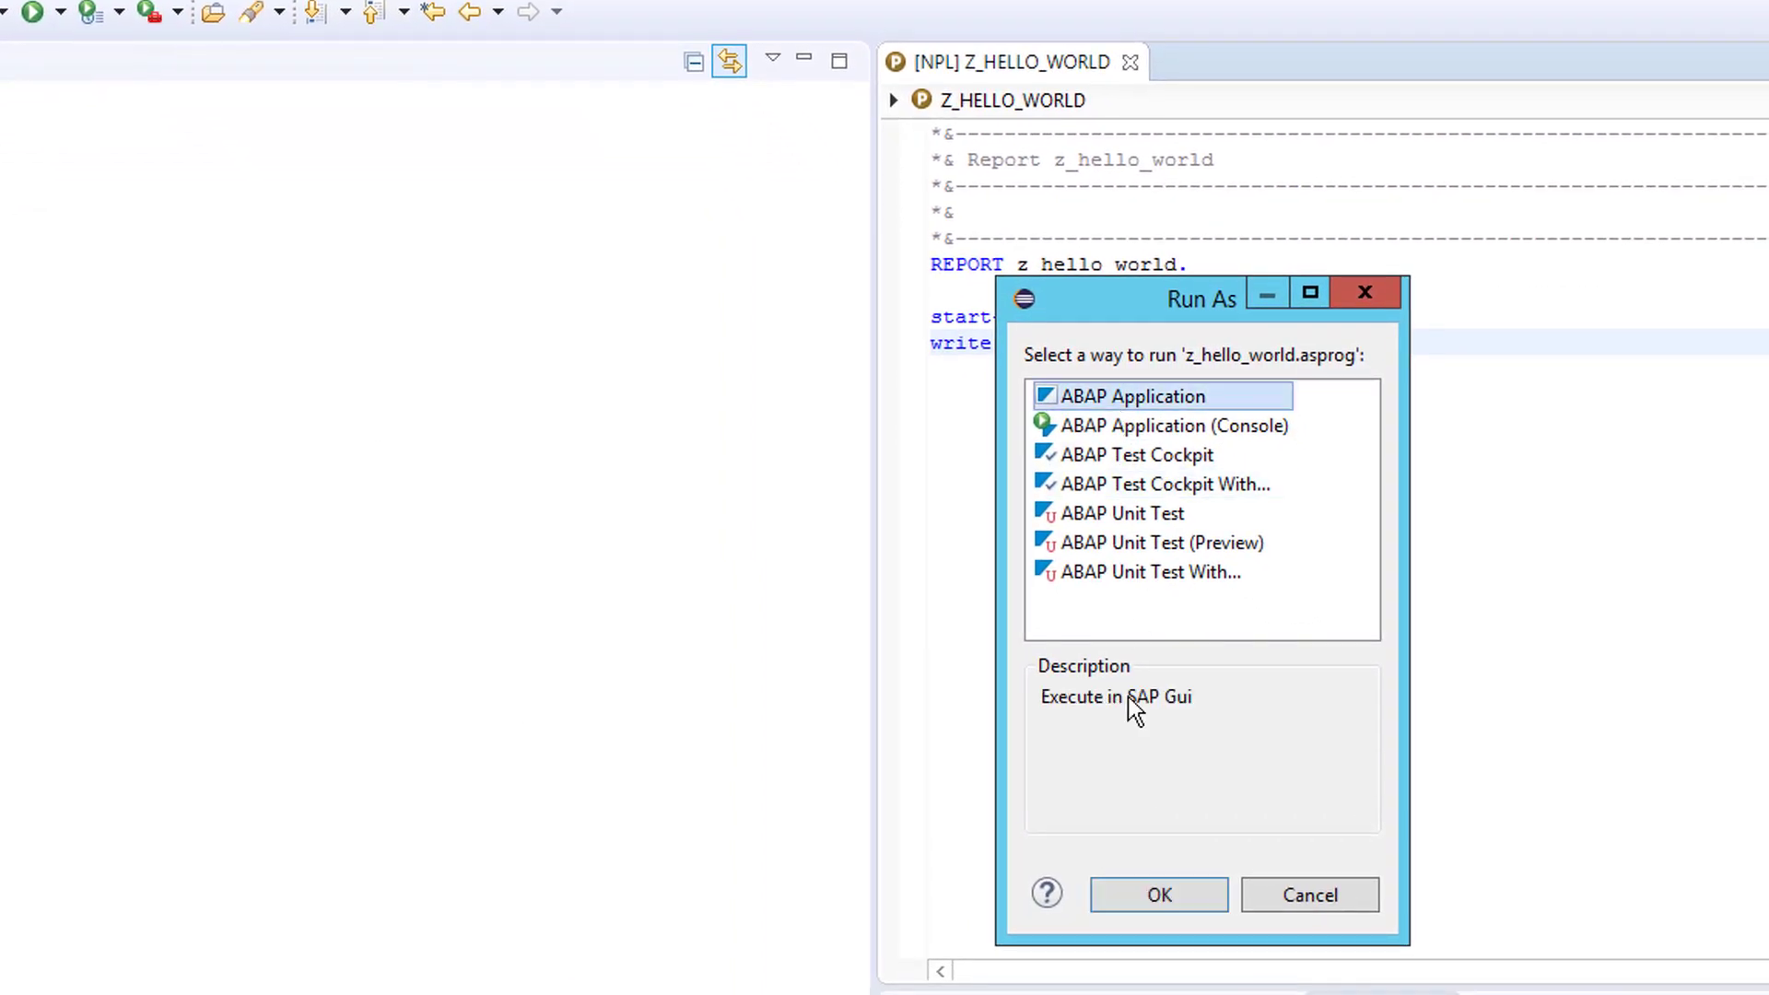
left_click(1180, 883)
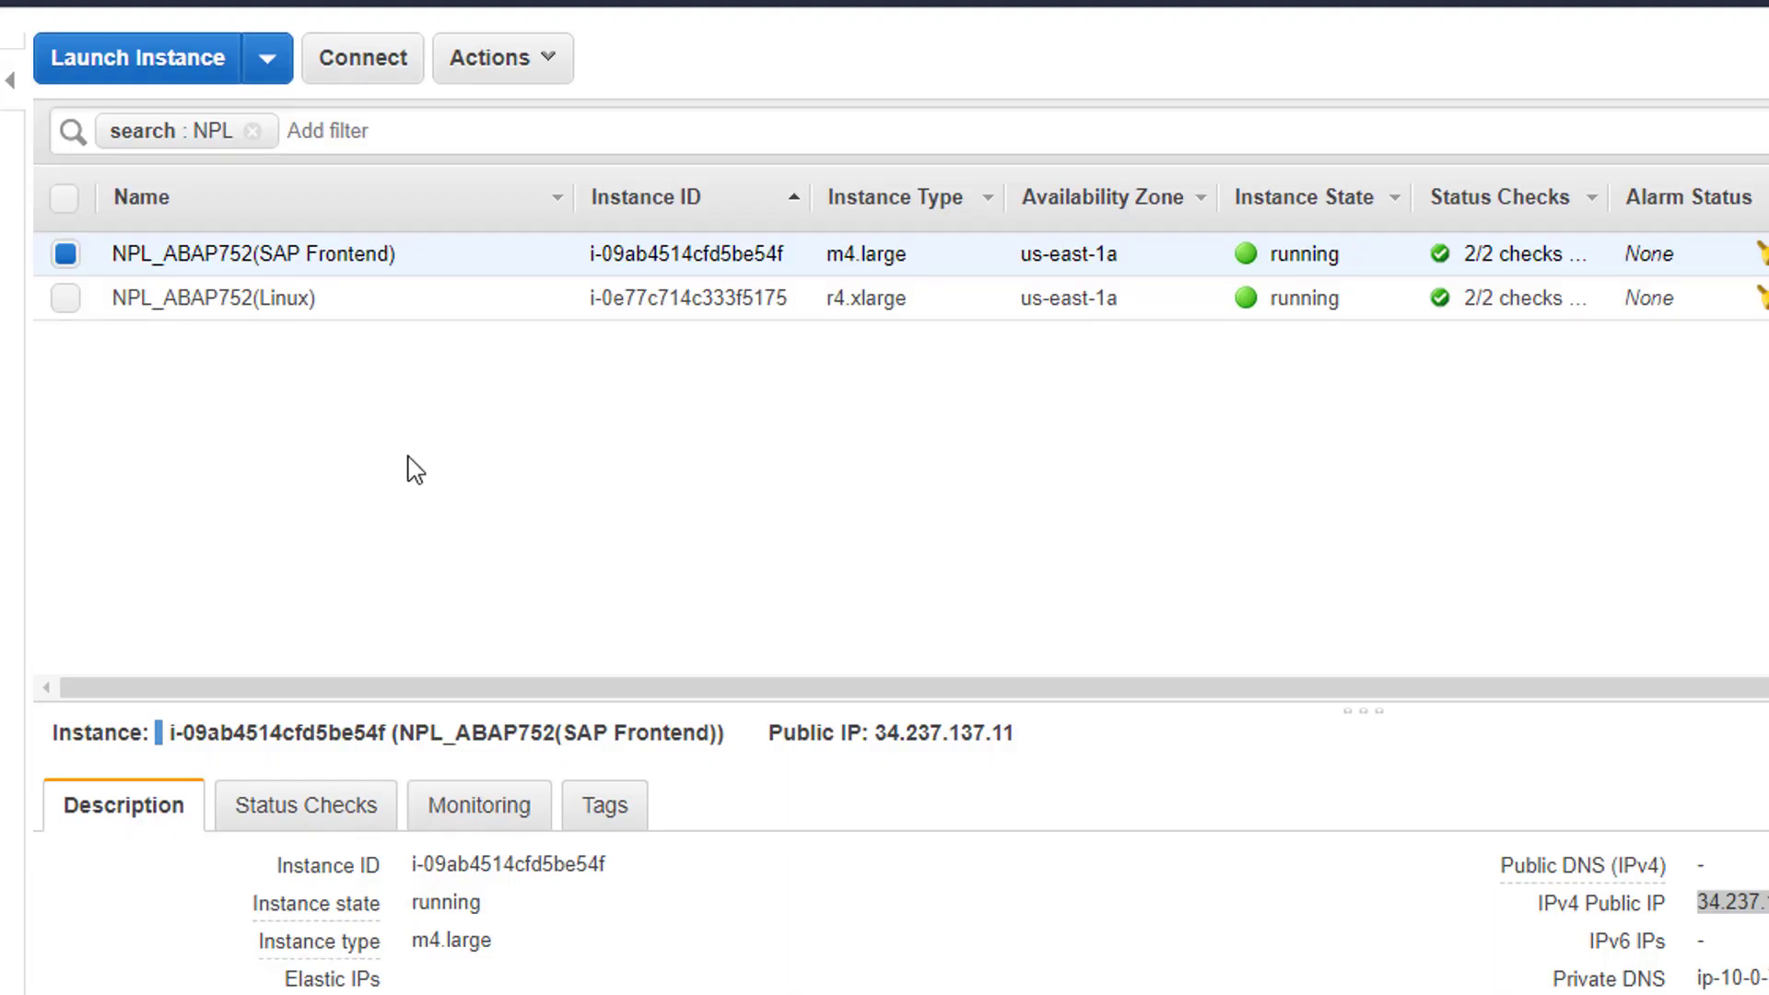
- Select the Linux instance too and look up the SAP Frontend instance's public IP 34.237.137.11
left_click(63, 301)
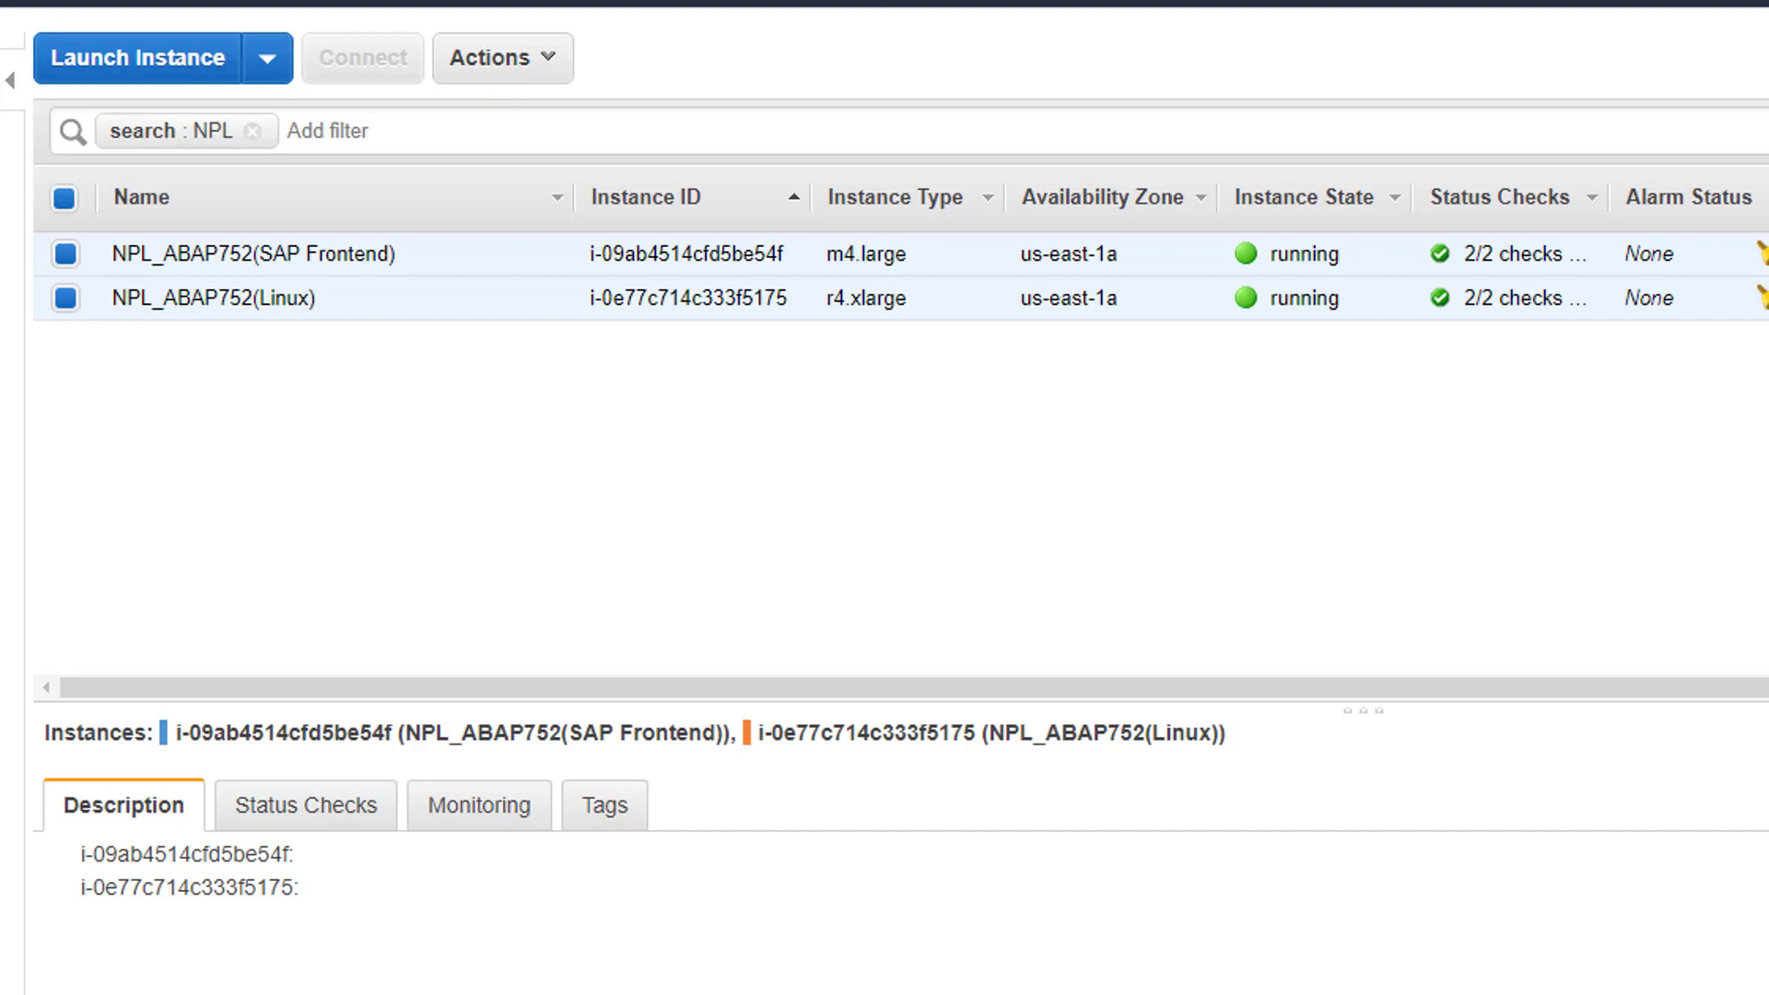
left_click(488, 64)
mouse_move(539, 241)
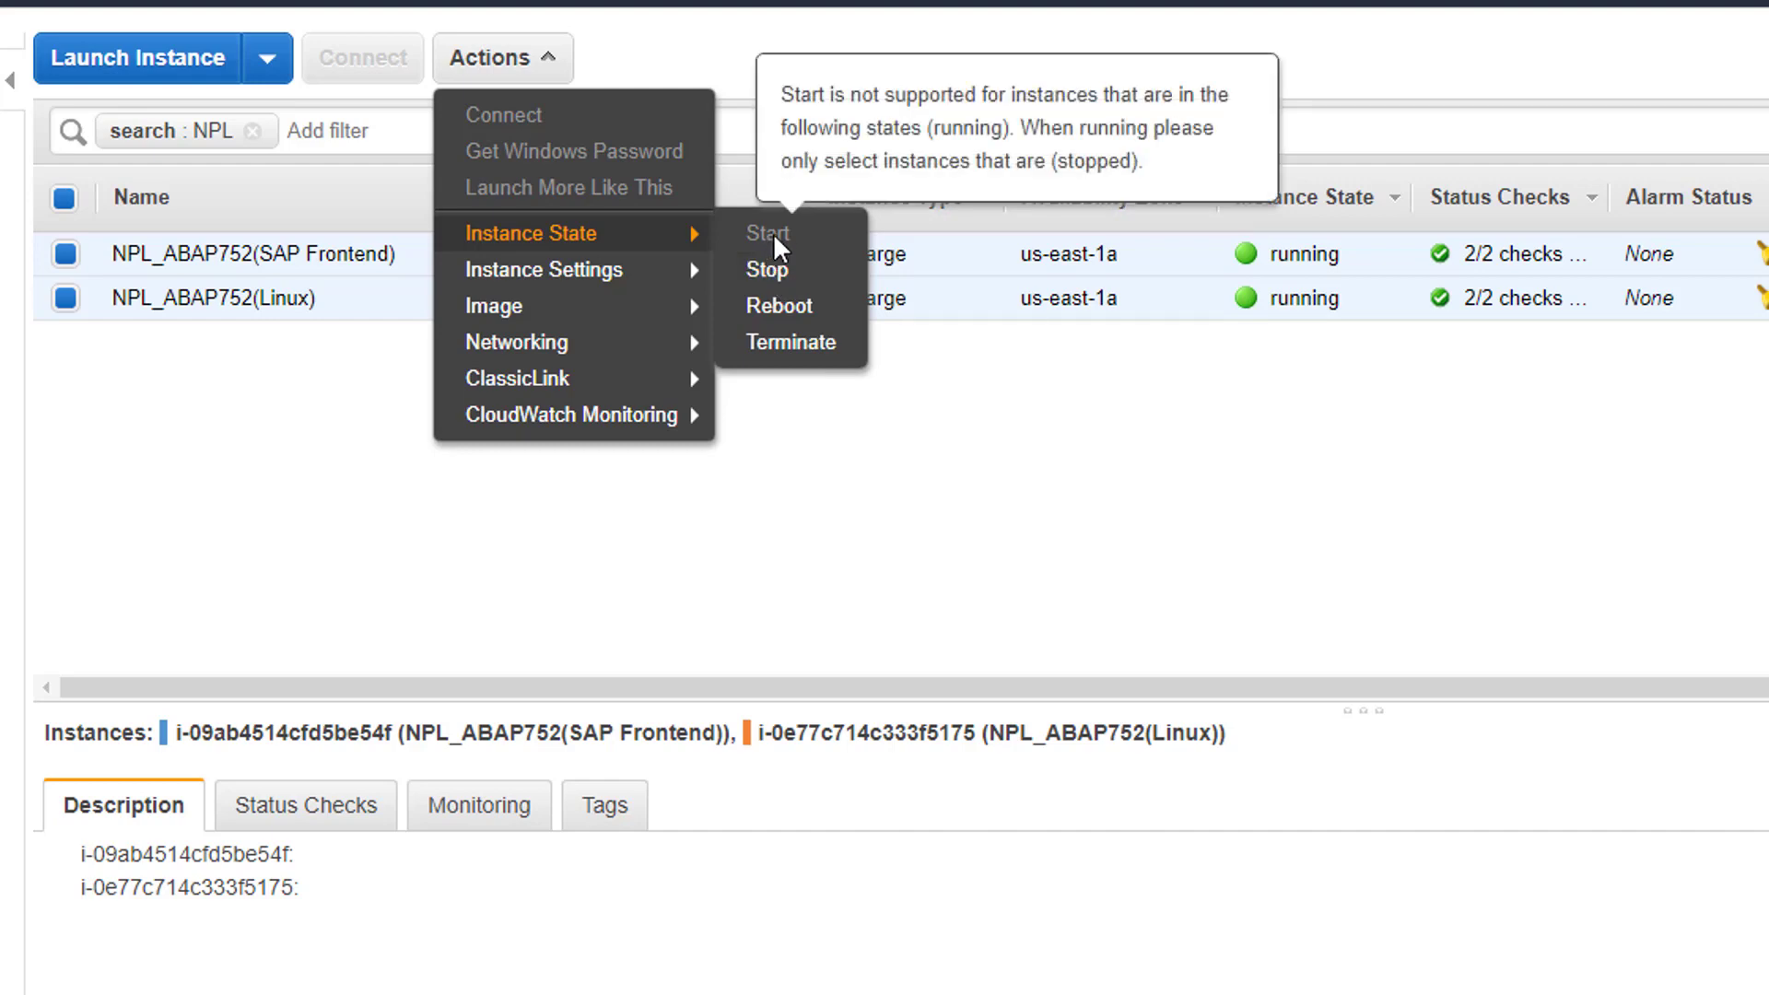
left_click(1202, 460)
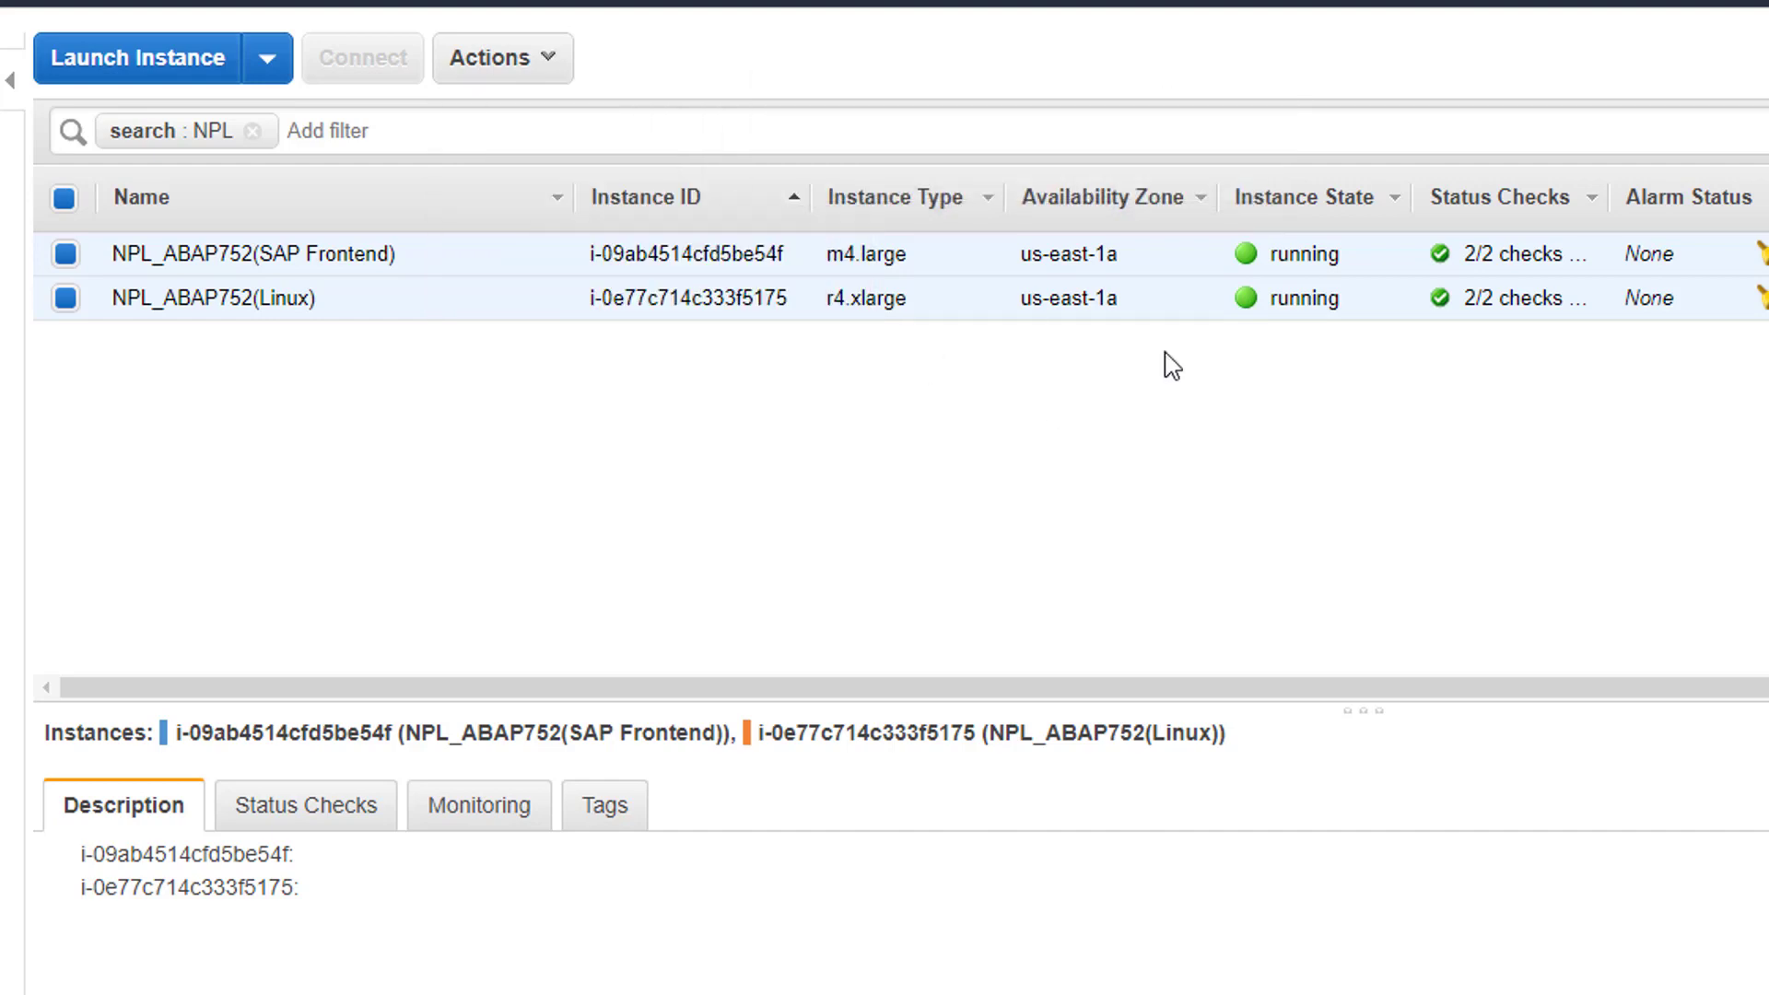
left_click(1100, 252)
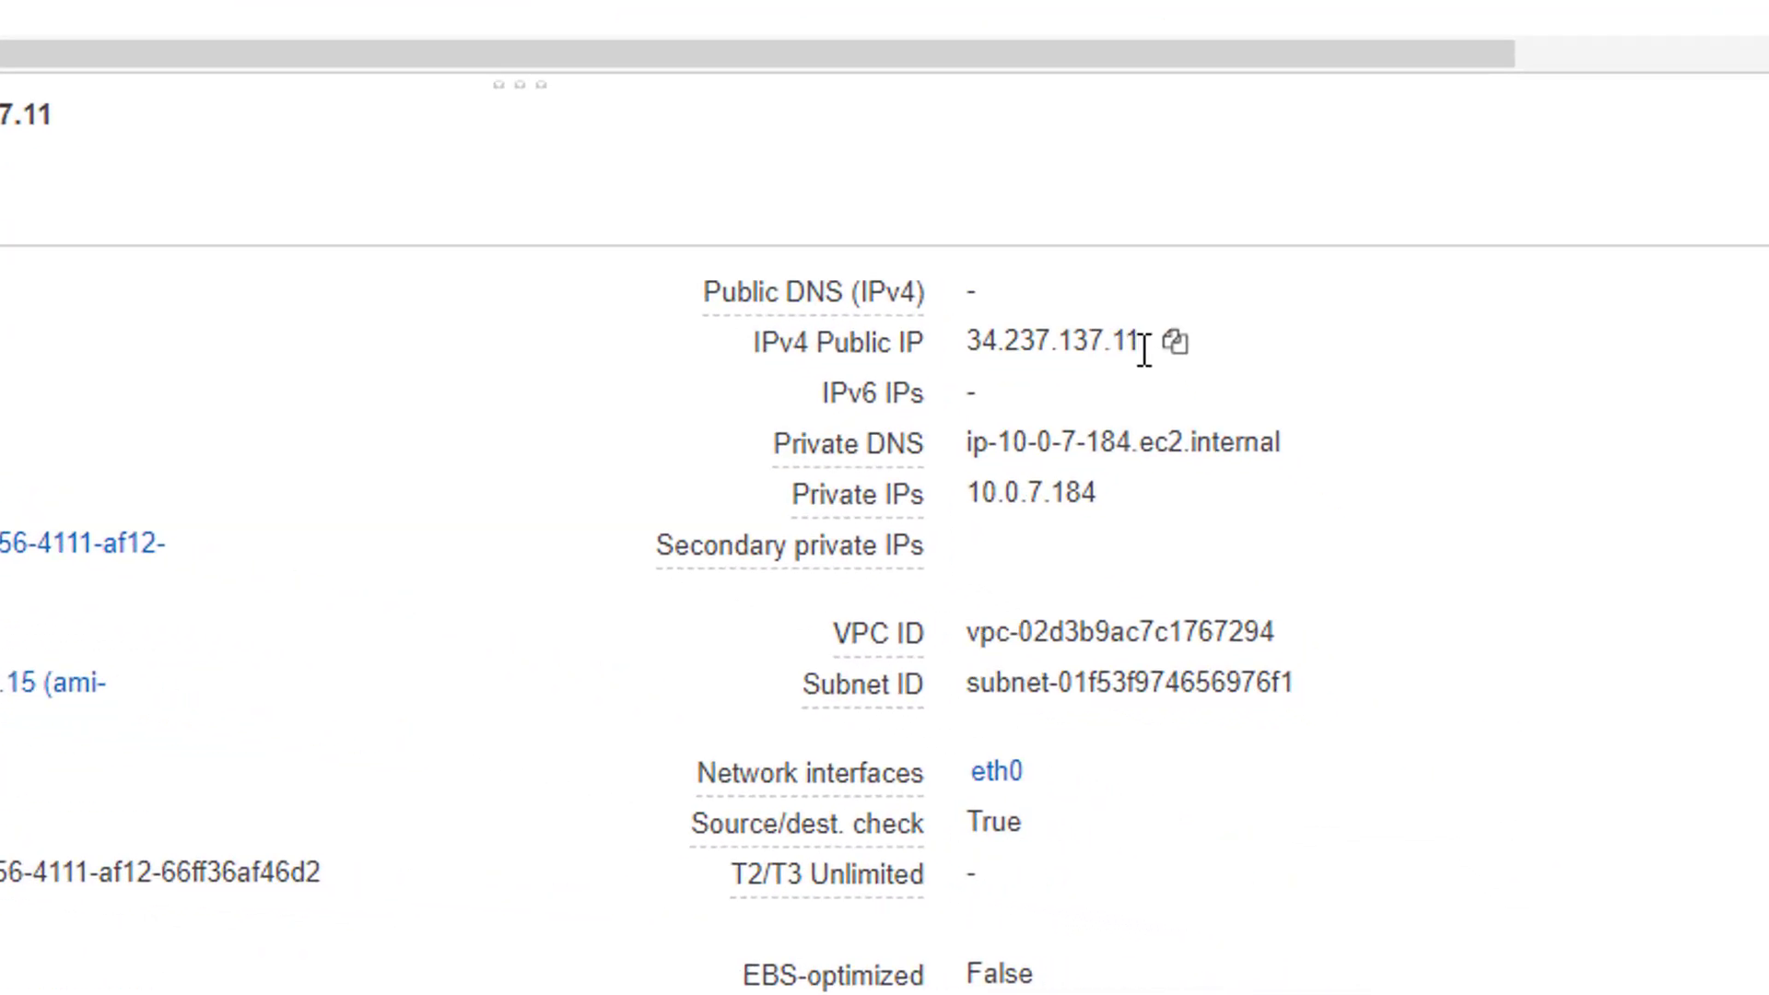
left_click_drag(1143, 350, 972, 348)
left_click(1158, 329)
left_click(1157, 330)
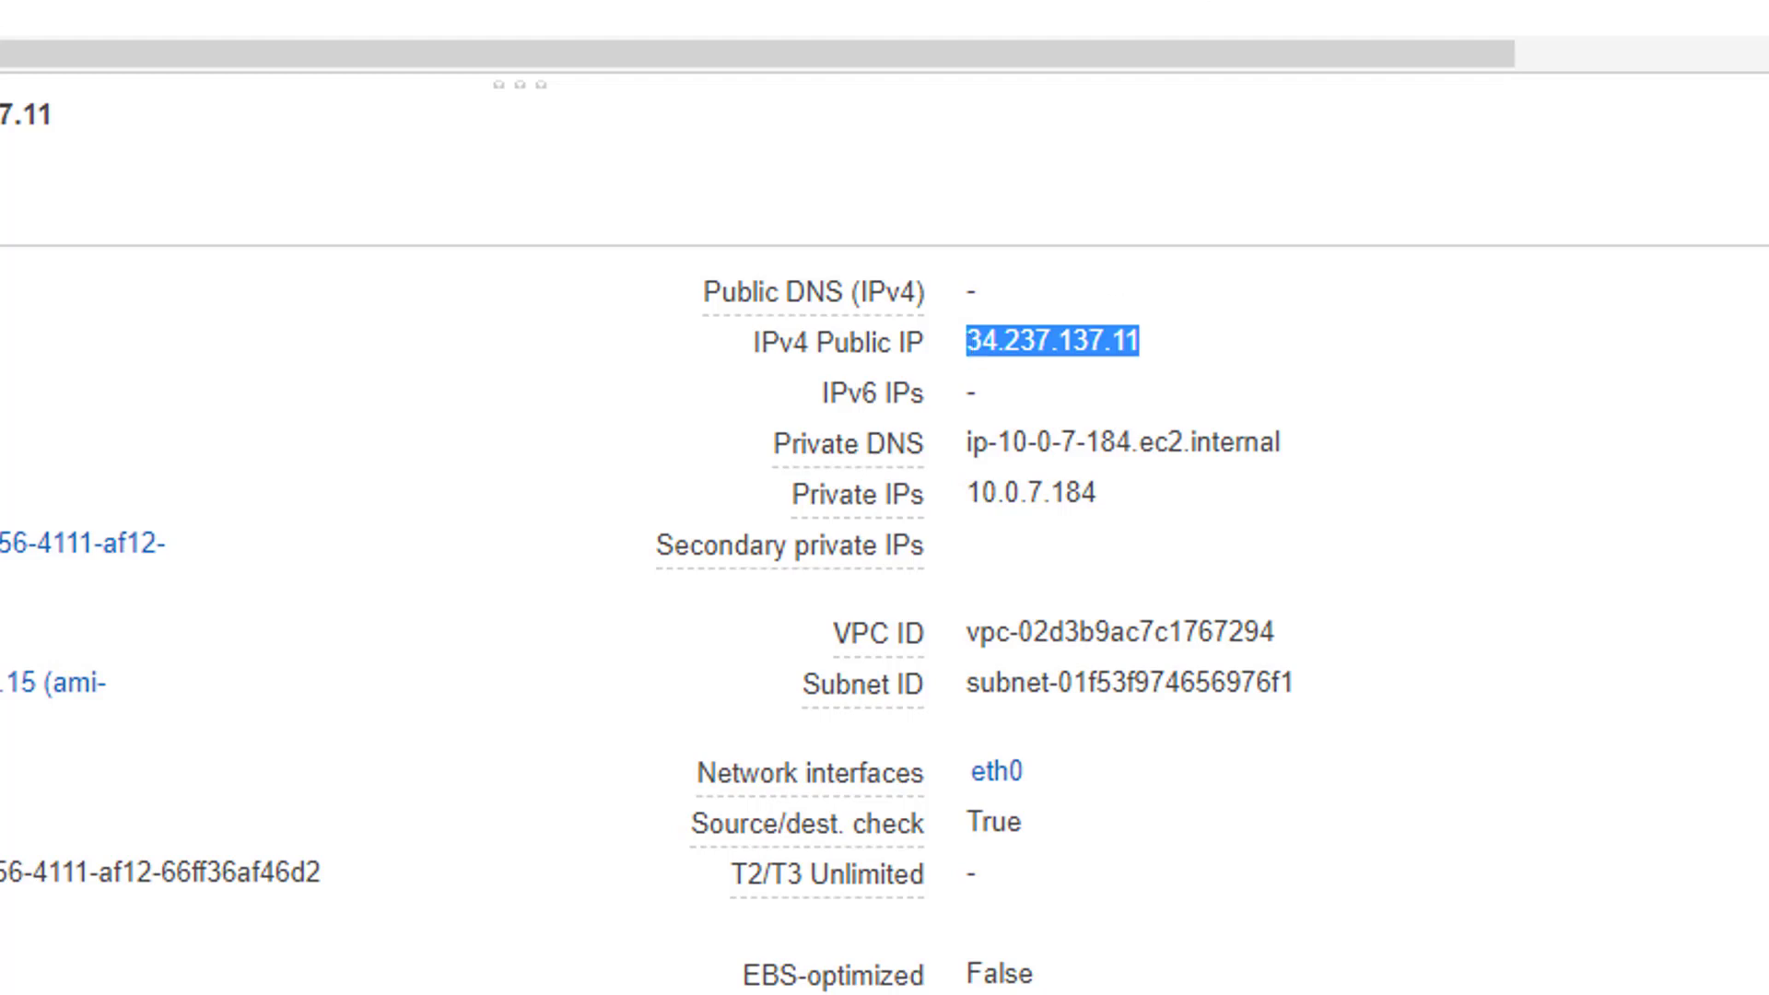
- Stop both selected instances through Instance State and confirm with Yes, Stop
left_click(612, 24)
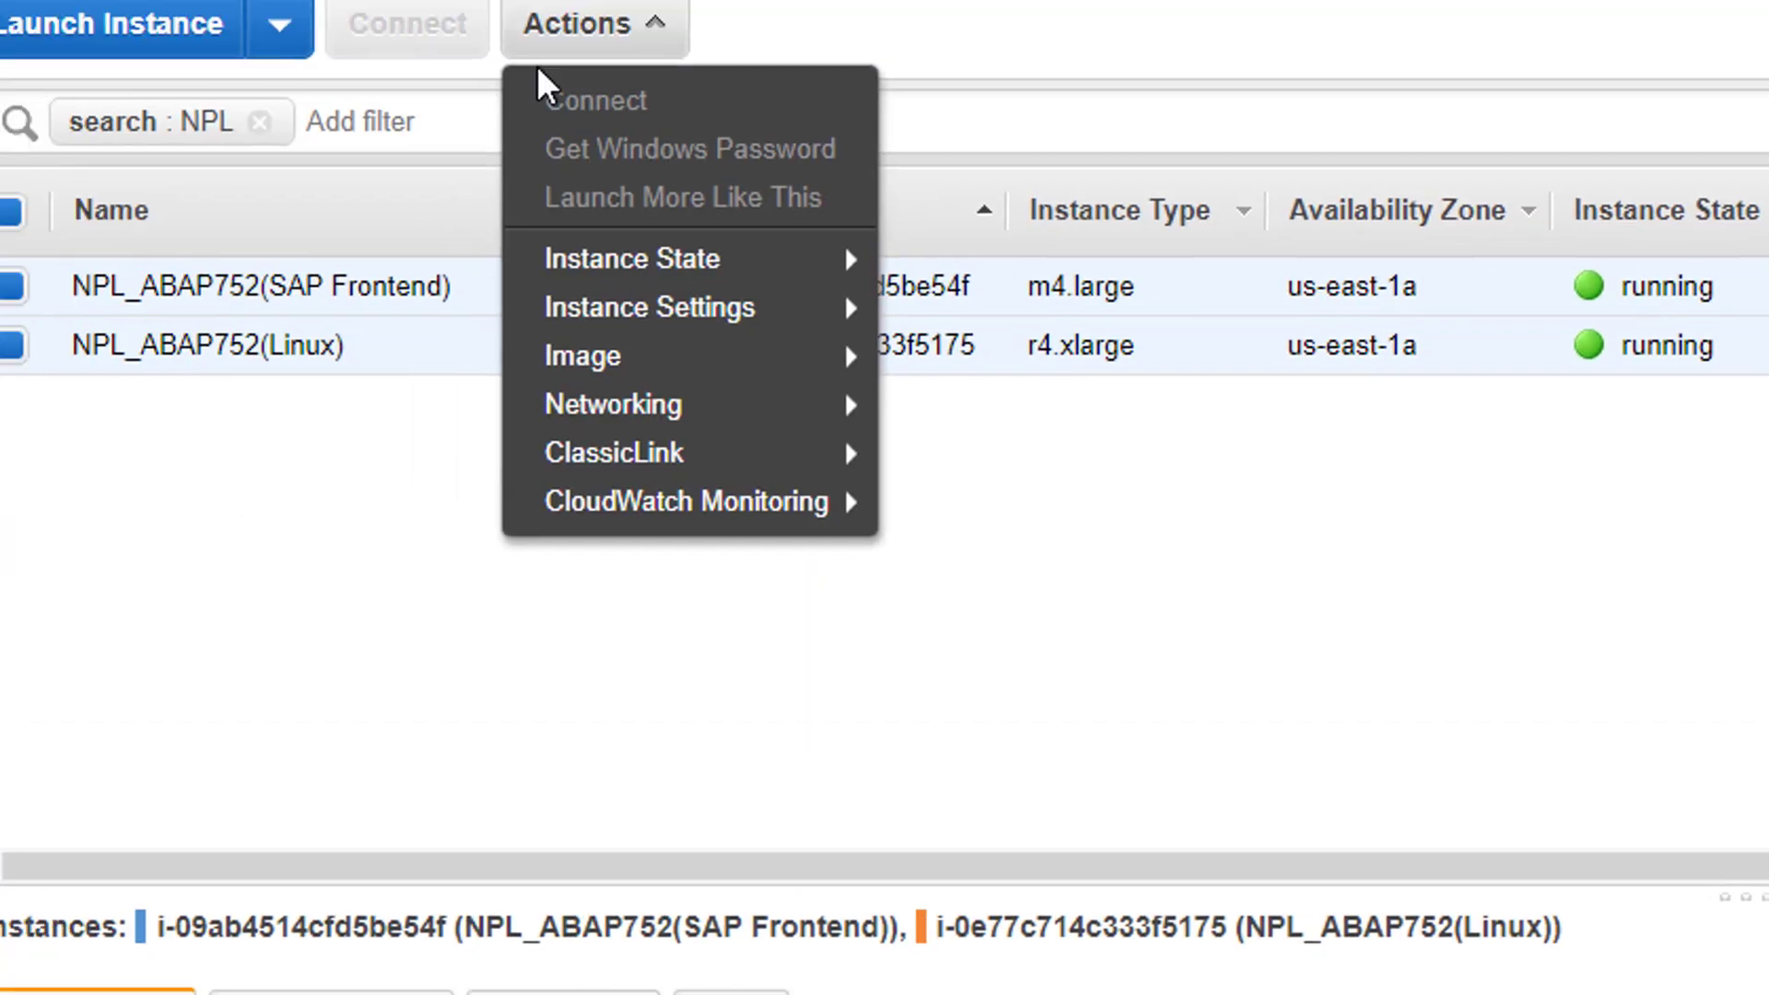
mouse_move(734, 367)
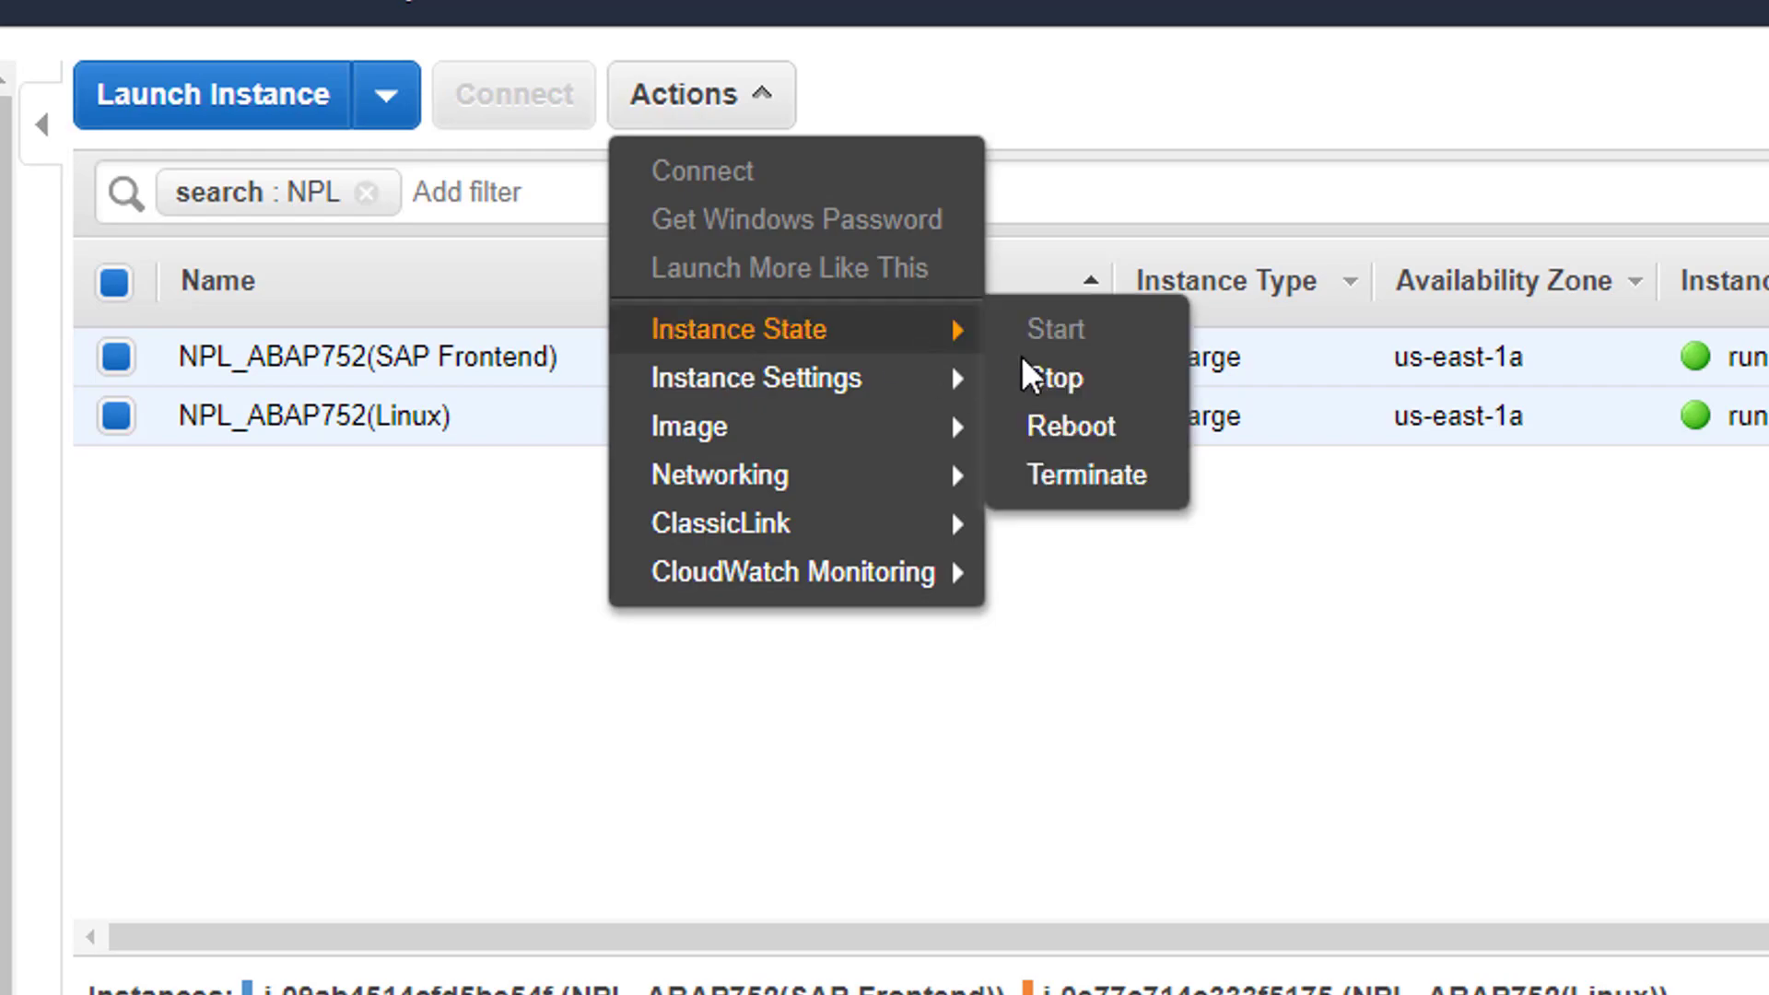
left_click(1051, 379)
left_click(1240, 786)
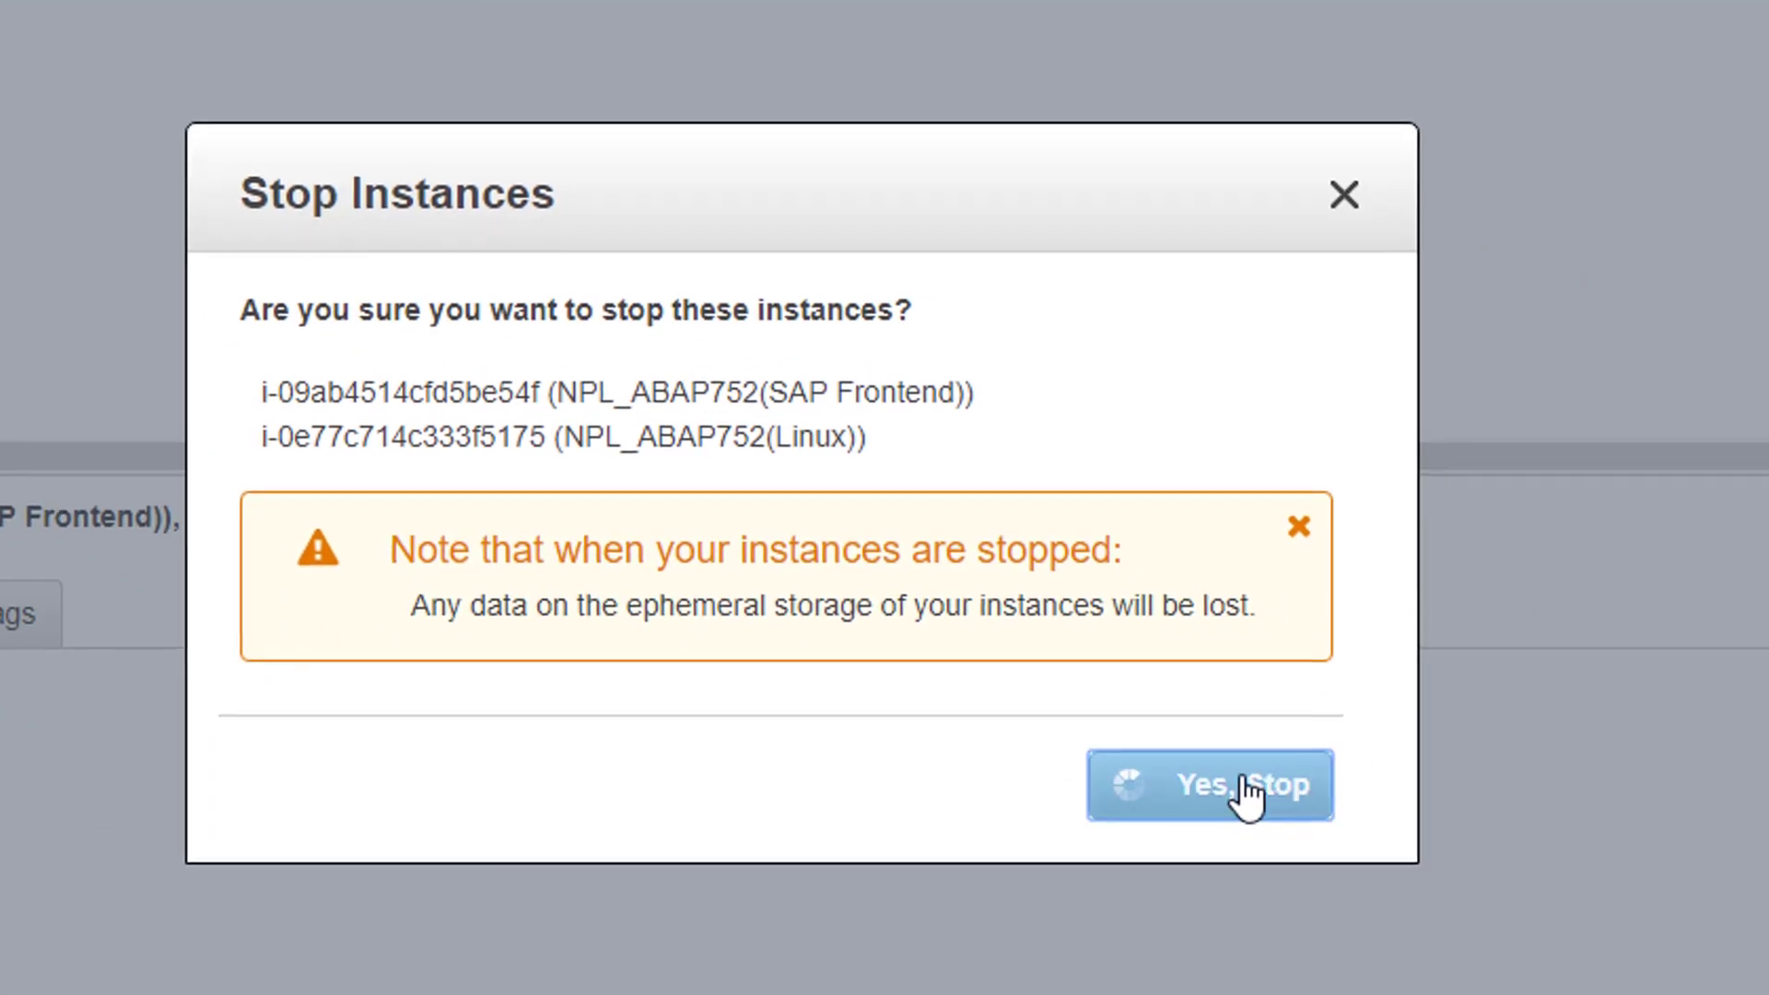